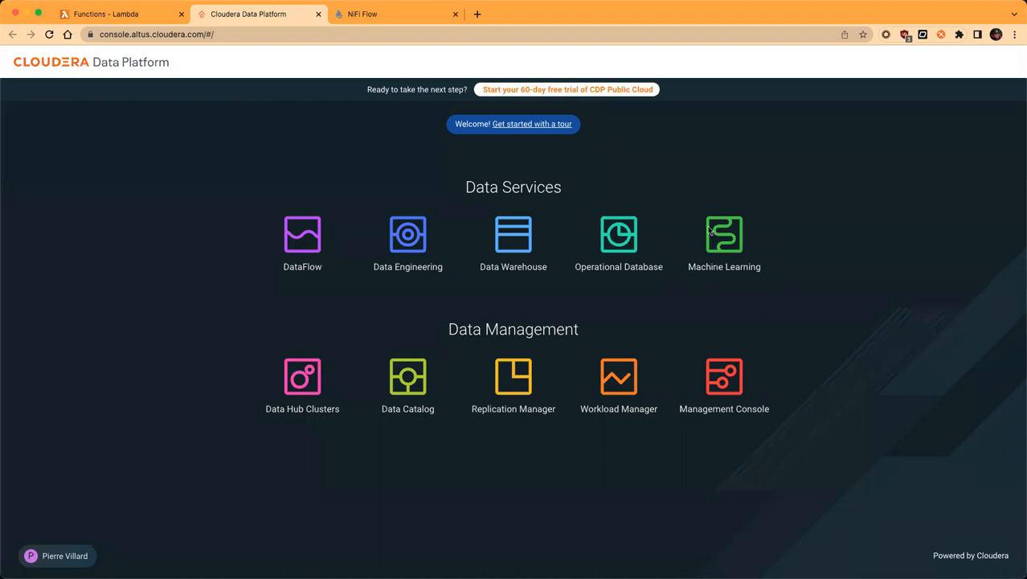
# Go to the Management Console, filter the environments by "gv", and open the matching US West (Oregon) environment.
pyautogui.click(717, 383)
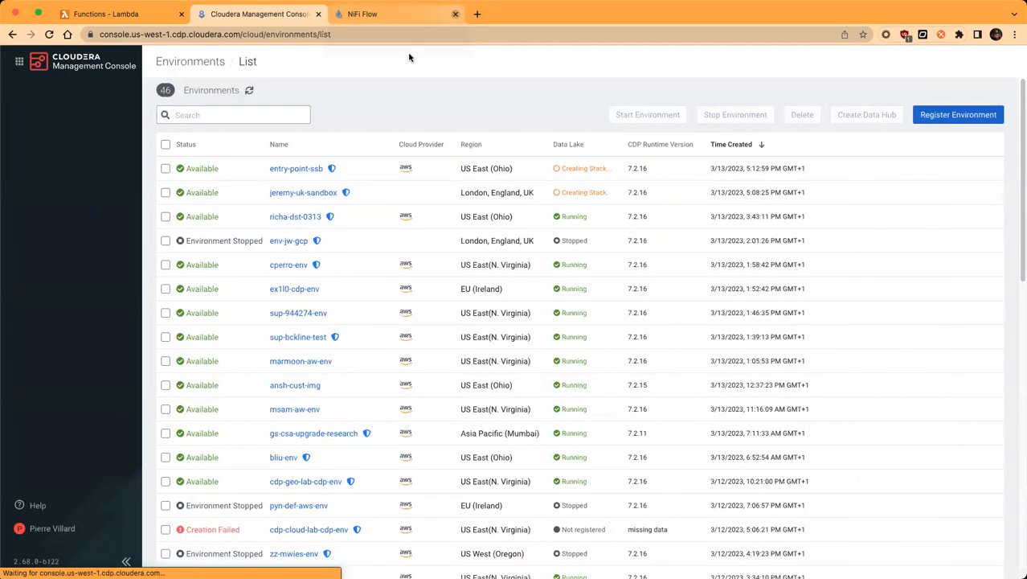
pyautogui.click(453, 14)
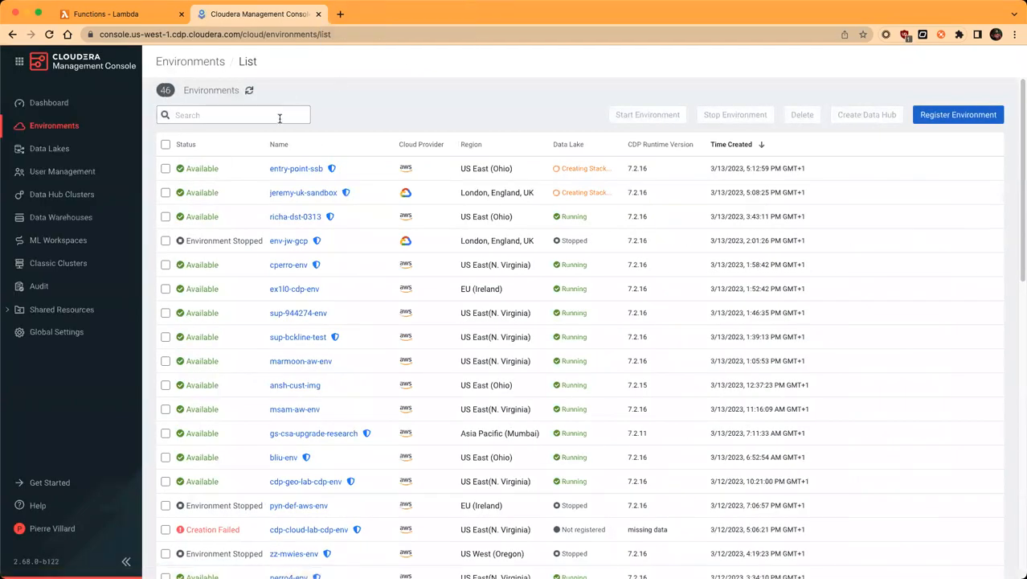
pyautogui.click(280, 116)
pyautogui.write('gv')
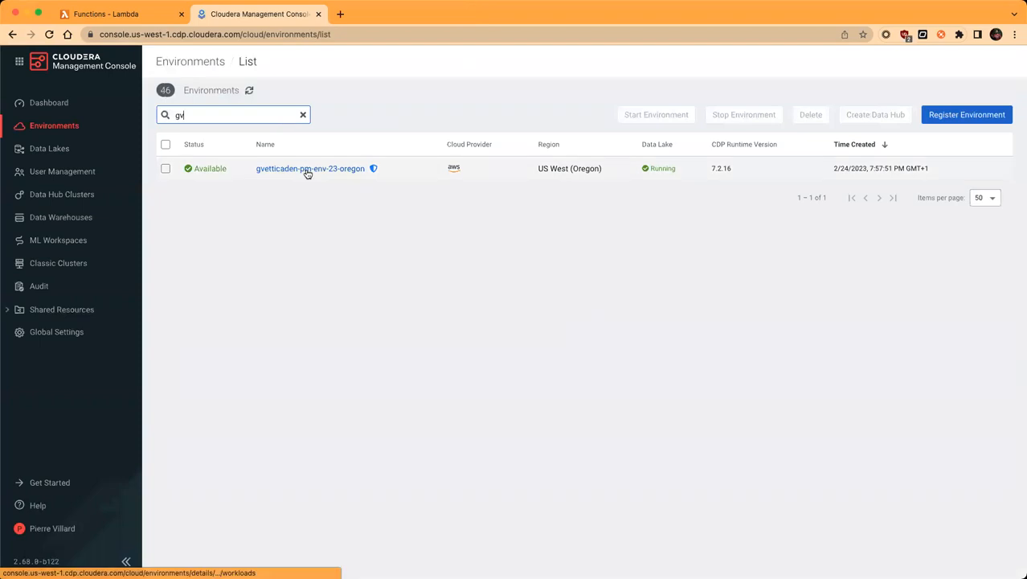
pyautogui.click(305, 169)
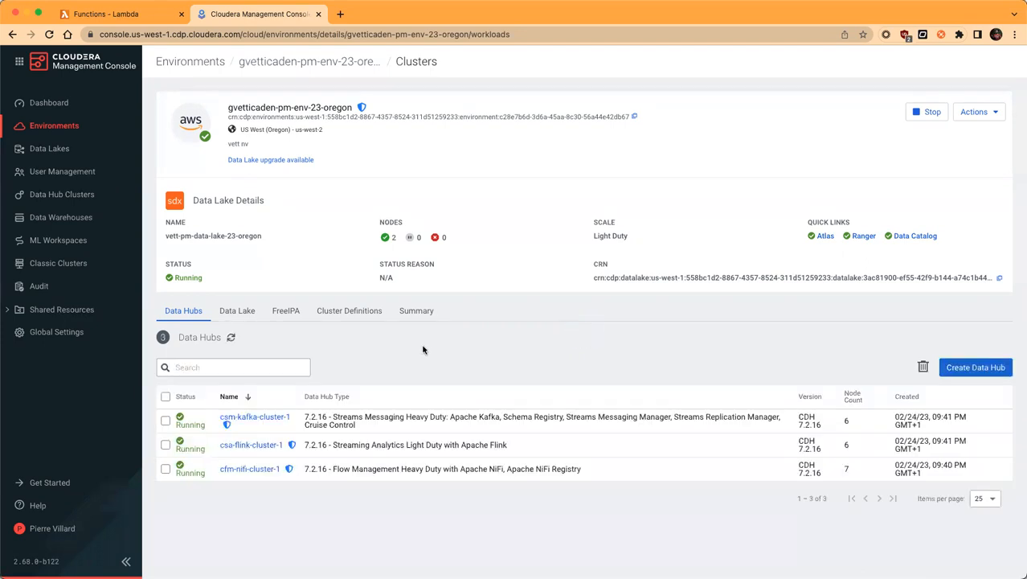
# Open NiFi on cfm-nifi-cluster-1 and enter the POS_S3toCDWIceberg_DFF process group inside Data_Distribution_Flows.
pyautogui.click(255, 474)
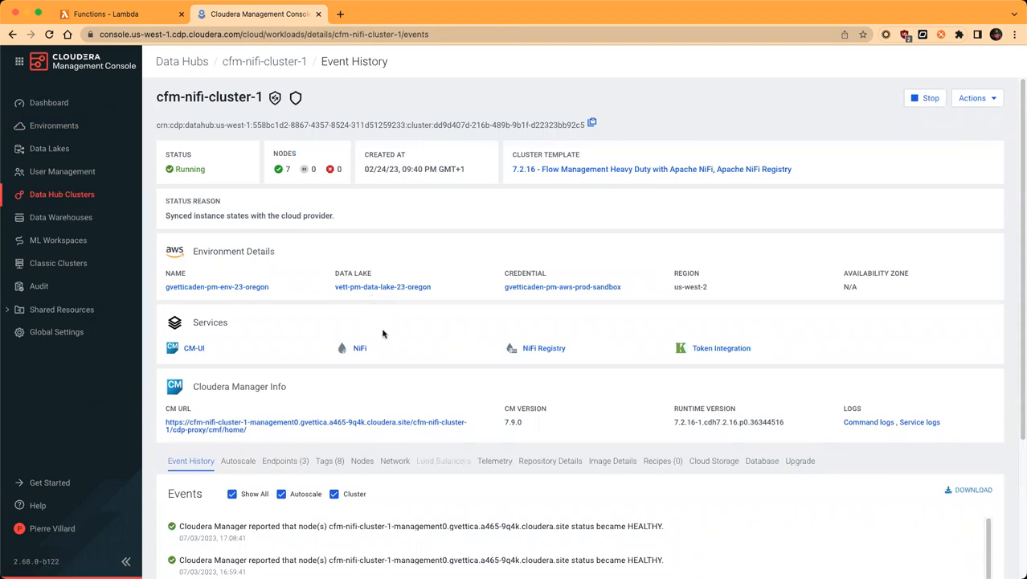
pyautogui.click(354, 353)
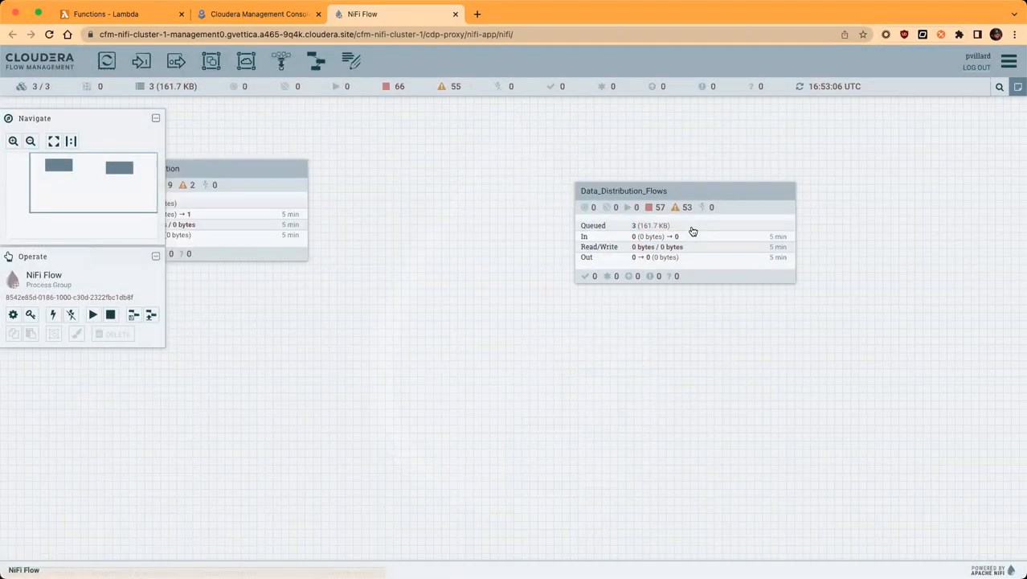
pyautogui.doubleClick(691, 232)
pyautogui.doubleClick(452, 235)
pyautogui.moveTo(320, 243); pyautogui.dragTo(361, 247)
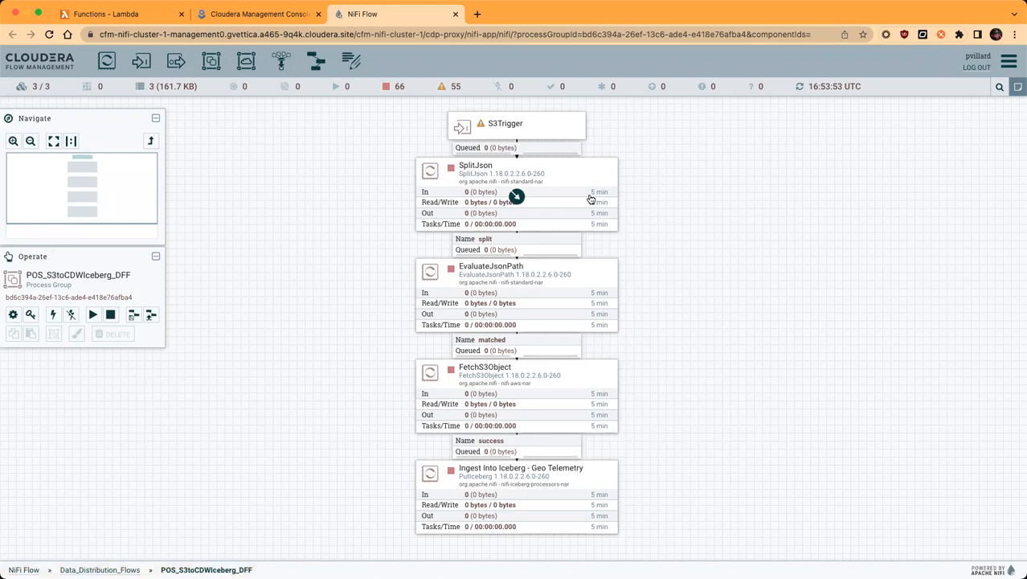
pyautogui.moveTo(671, 189); pyautogui.dragTo(668, 188)
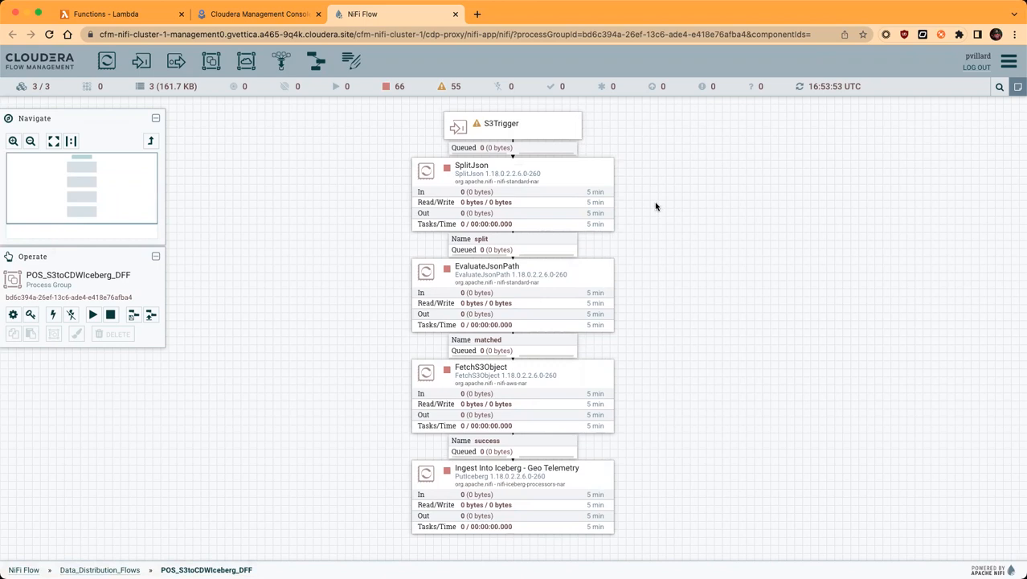
# Review the EvaluateJsonPath processor's properties for the bucket, key and region attributes.
pyautogui.doubleClick(597, 292)
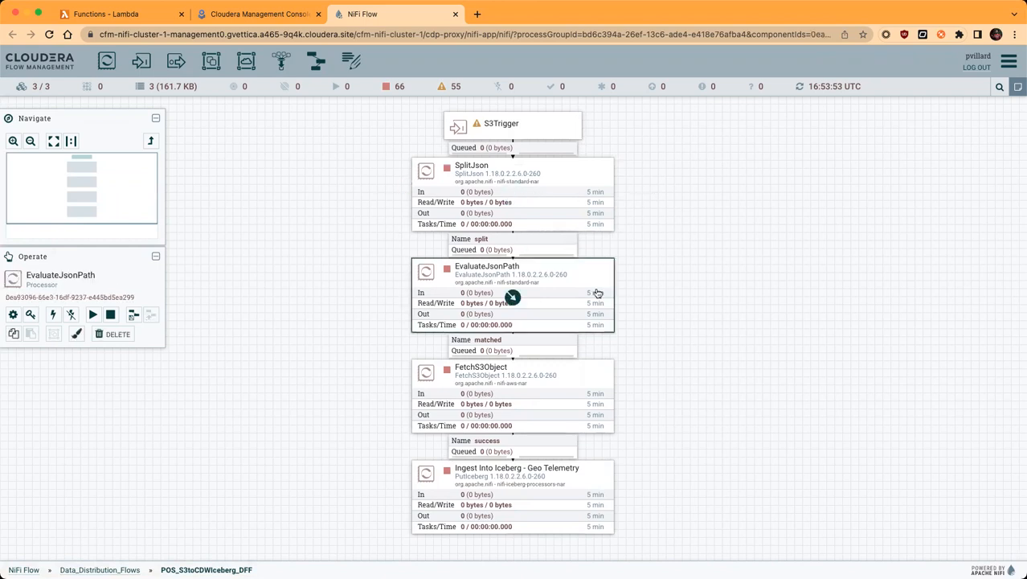
pyautogui.click(452, 228)
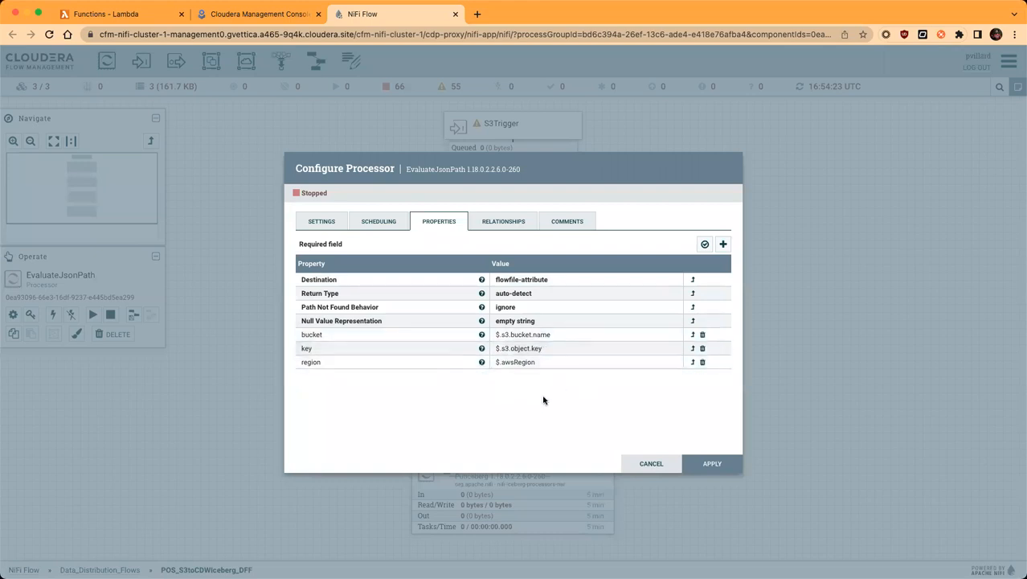
pyautogui.click(712, 465)
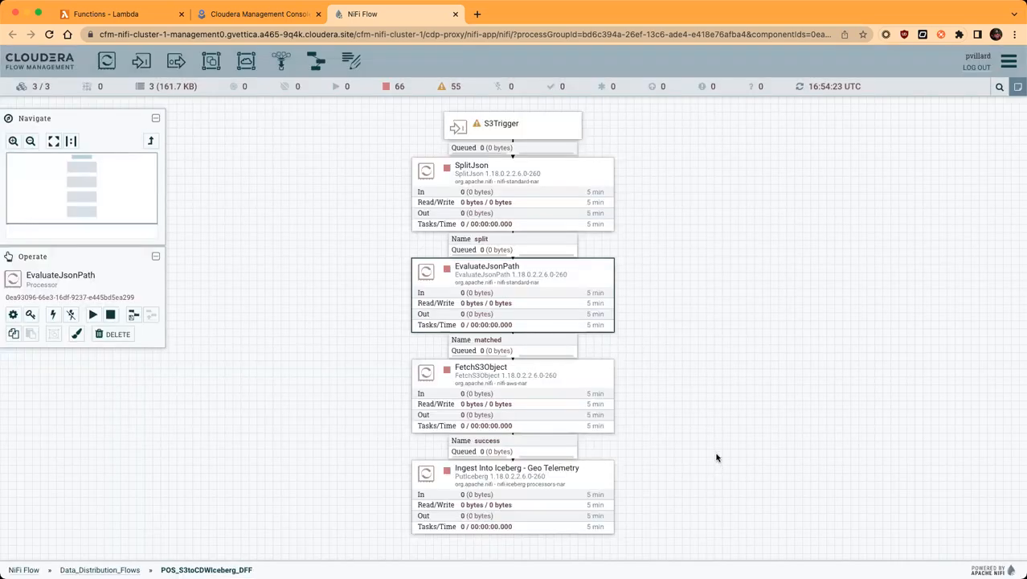
# Review the FetchS3Object processor's bucket, object key, region and credential properties.
pyautogui.scroll(-1, 683, 418)
pyautogui.click(610, 362)
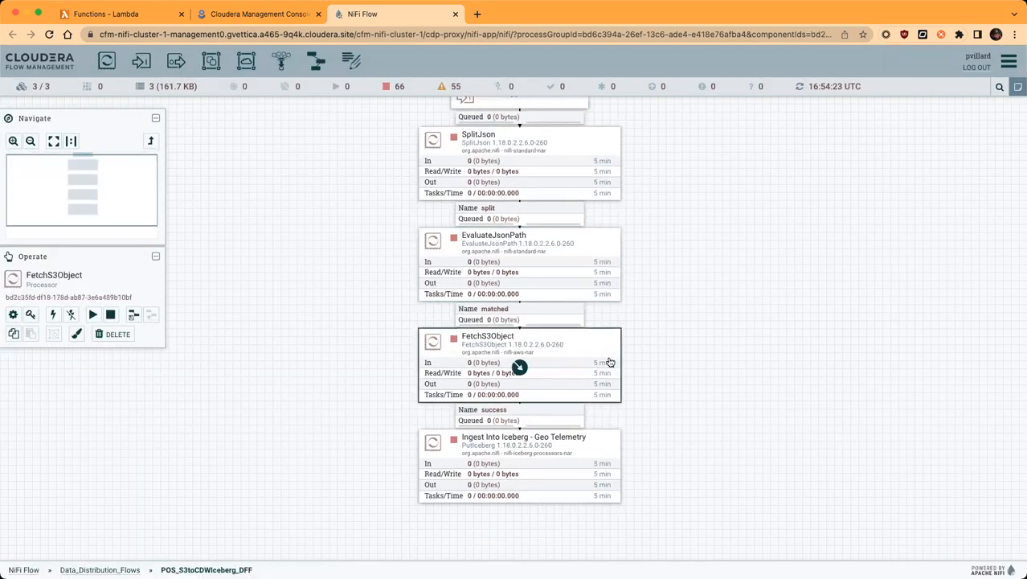
pyautogui.doubleClick(610, 362)
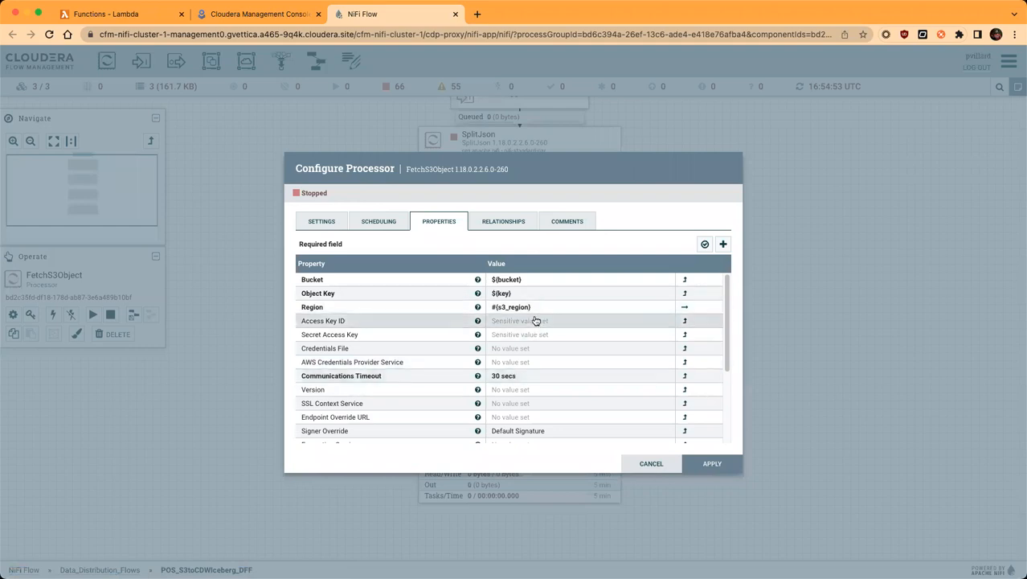
pyautogui.click(721, 462)
# Review the properties of the Ingest Into Iceberg - Geo Telemetry processor and of its referenced HiveCatalogService.
pyautogui.scroll(-2, 665, 426)
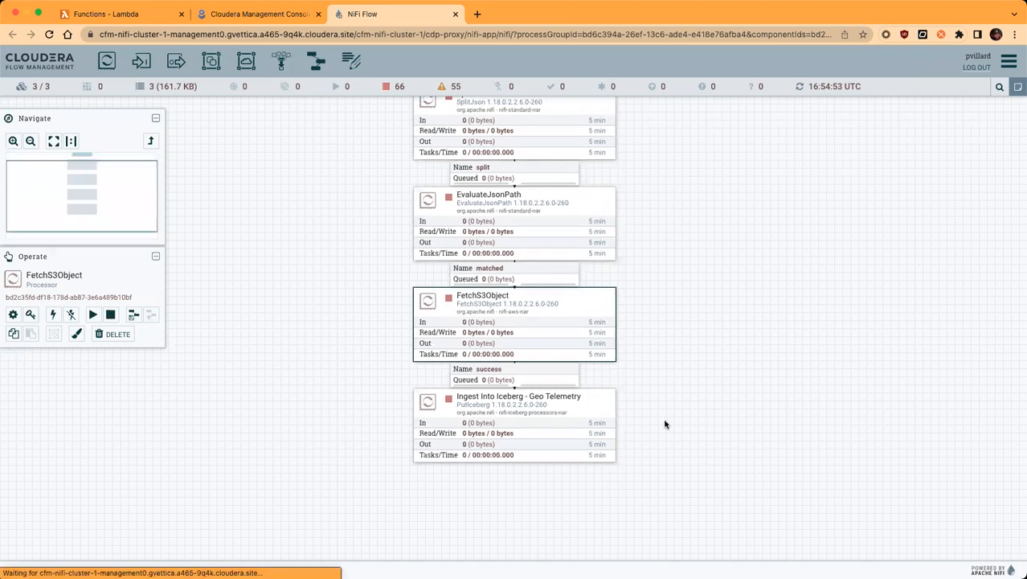
pyautogui.doubleClick(513, 425)
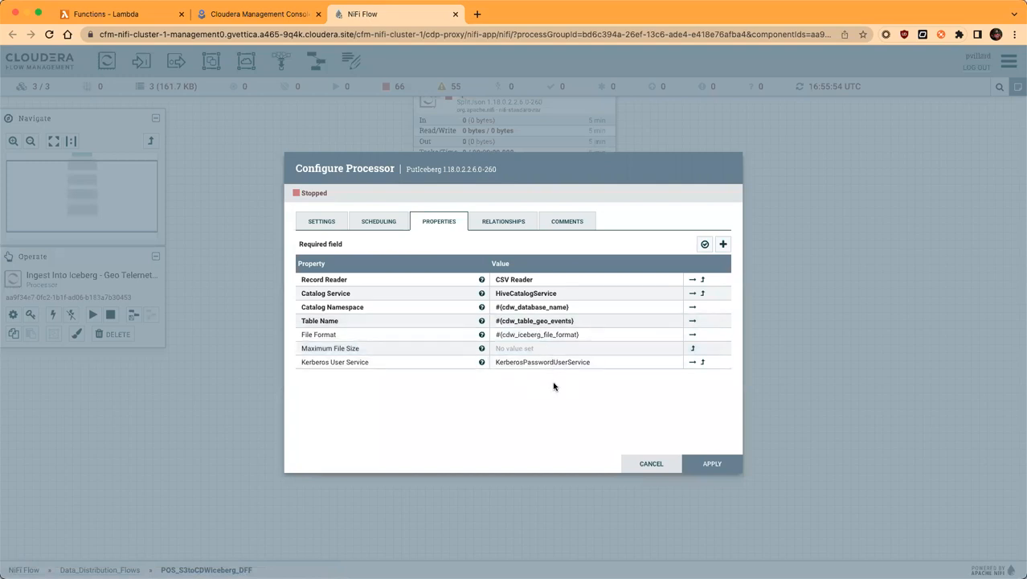
pyautogui.click(693, 296)
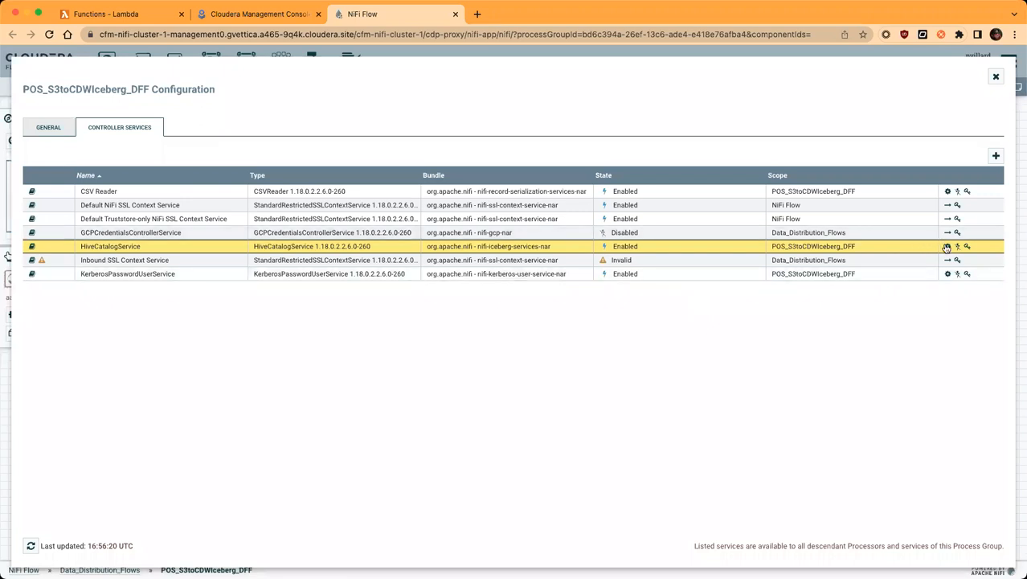
pyautogui.click(947, 247)
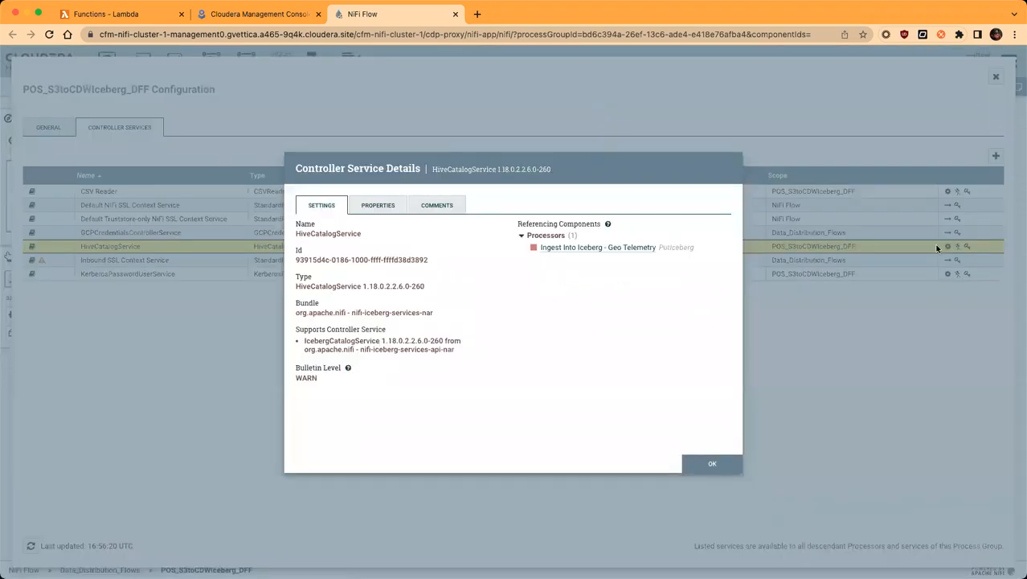
pyautogui.click(383, 209)
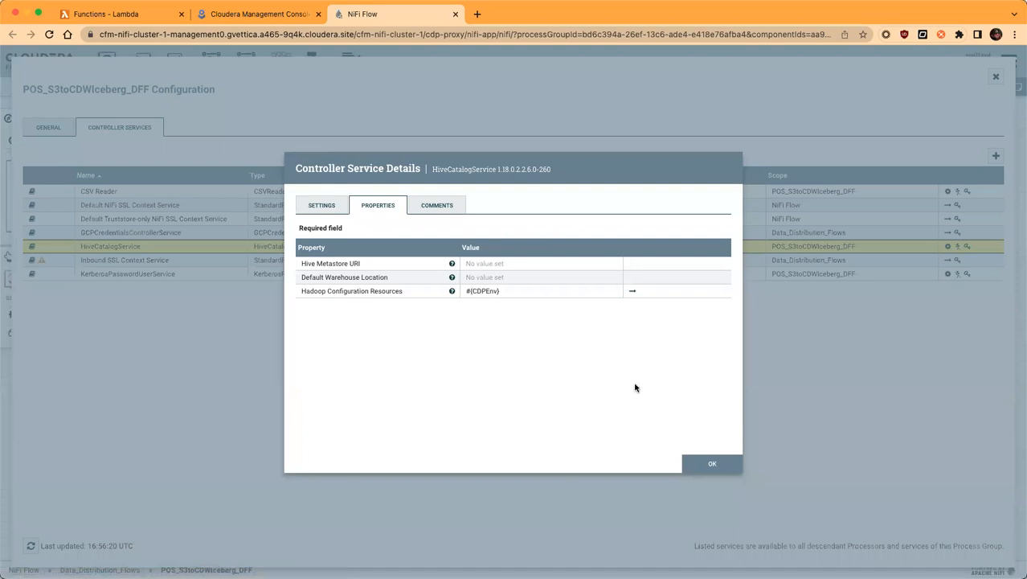
pyautogui.click(723, 465)
pyautogui.click(995, 76)
# Examine the parameter context of the POS_S3toCDWIceberg_DFF process group, leaving its parameters unedited.
pyautogui.moveTo(779, 266); pyautogui.dragTo(760, 338)
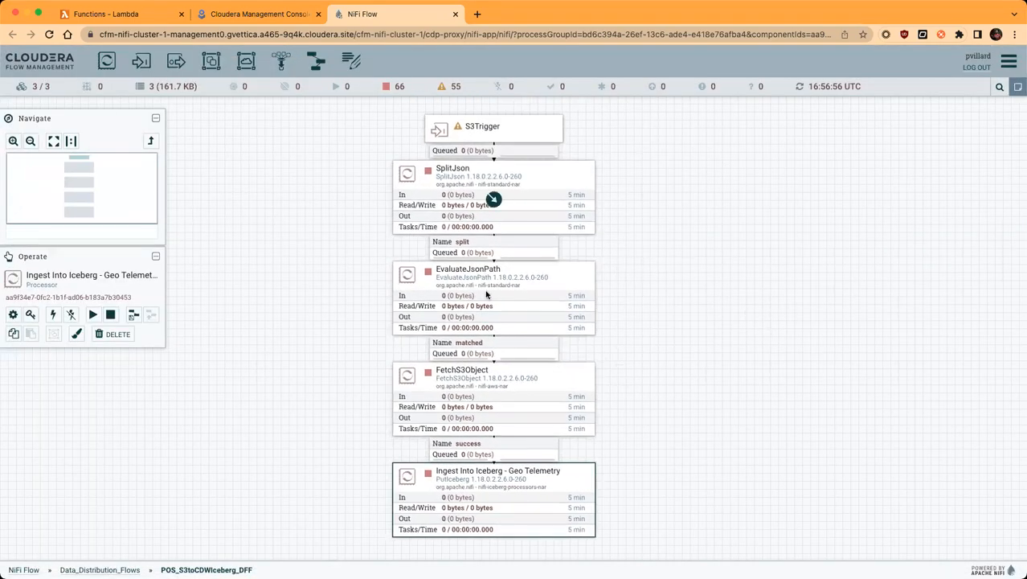
pyautogui.rightClick(678, 250)
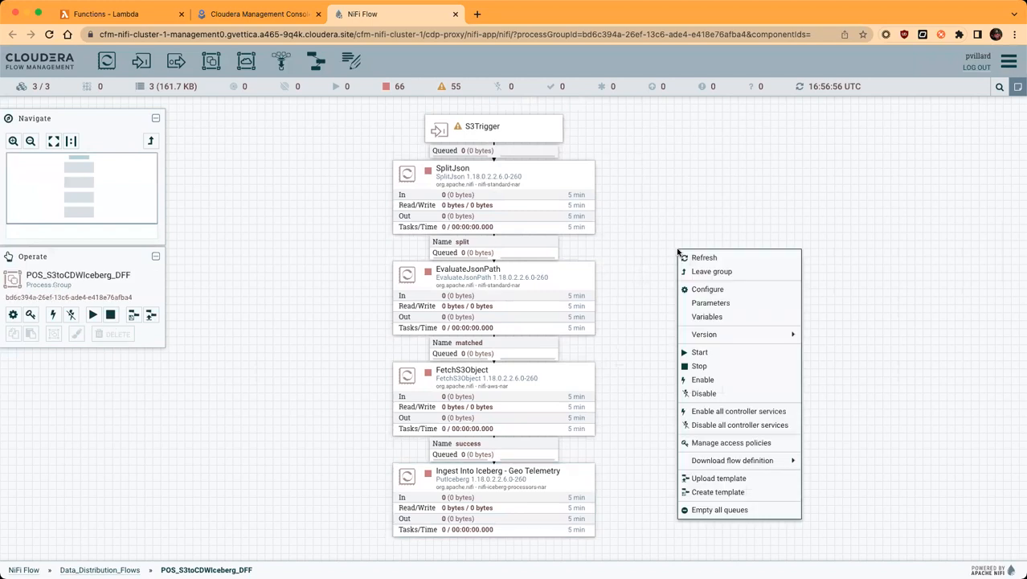
pyautogui.click(729, 311)
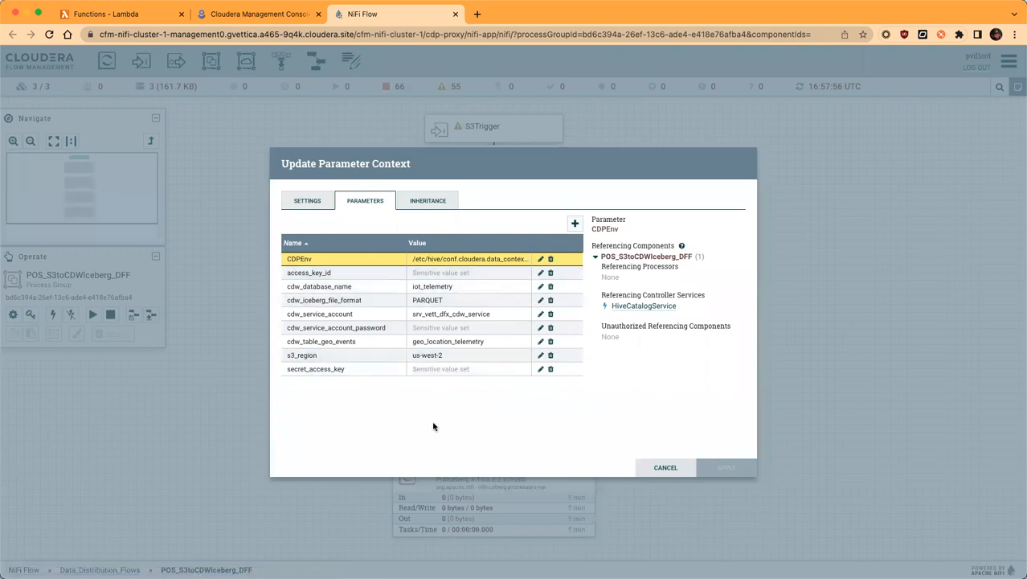
pyautogui.click(656, 467)
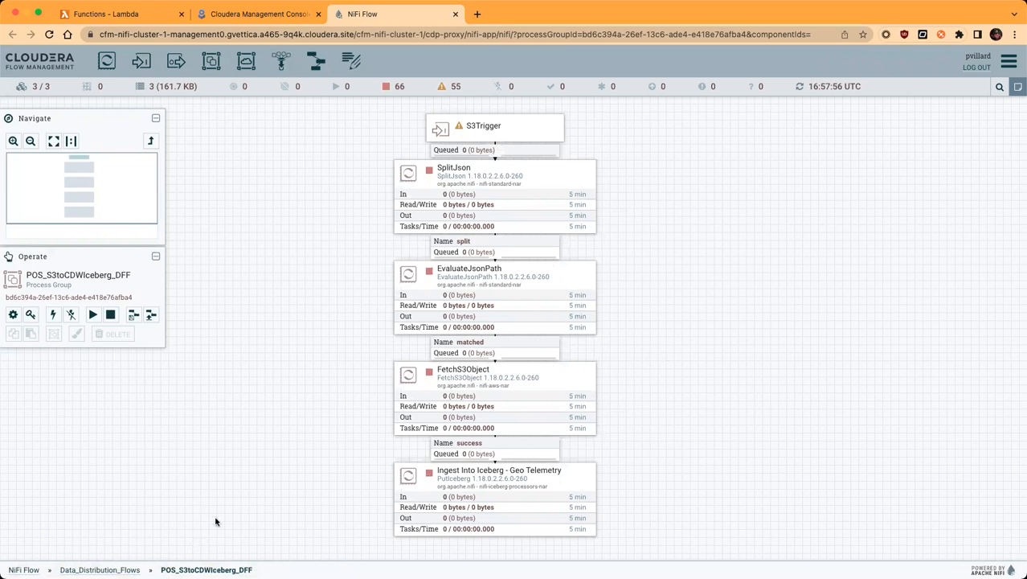
pyautogui.rightClick(750, 246)
pyautogui.moveTo(795, 457)
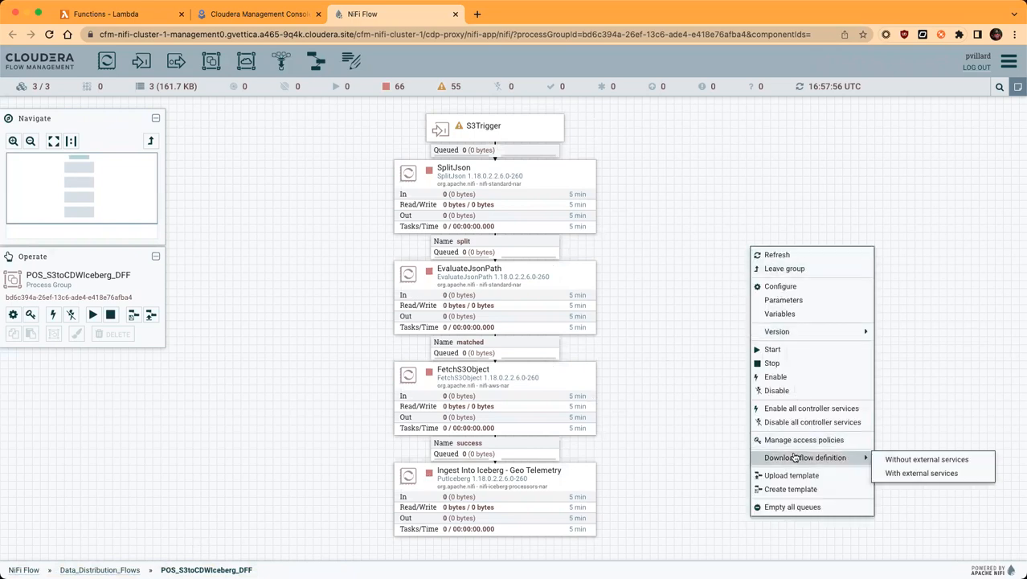
pyautogui.click(902, 464)
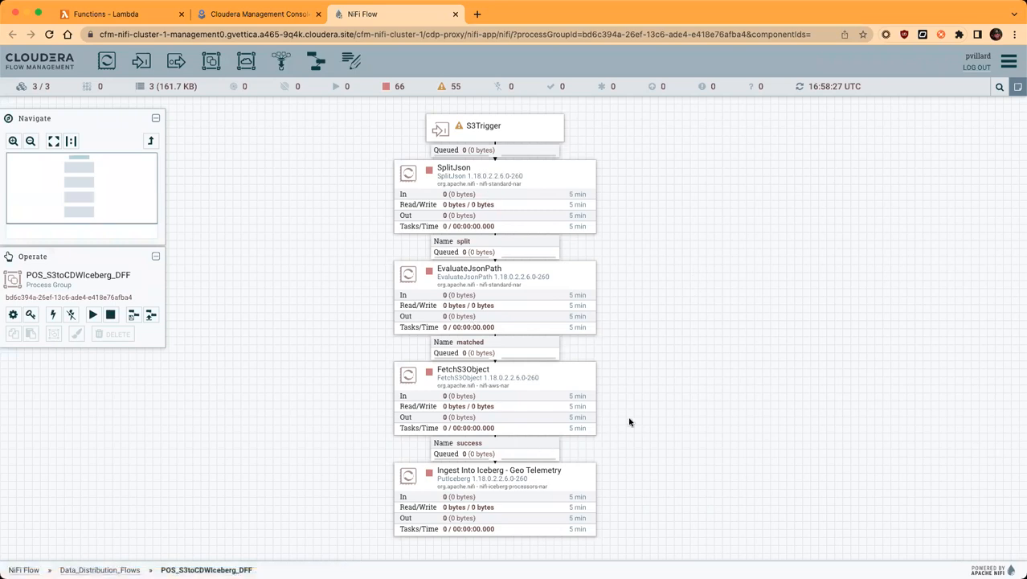
pyautogui.rightClick(641, 297)
pyautogui.click(655, 250)
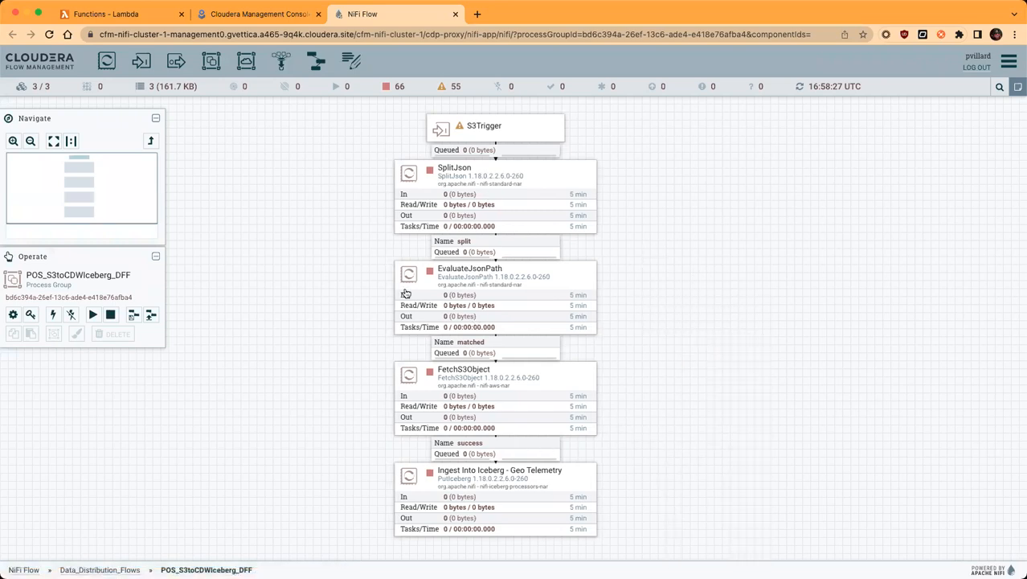
# Inspect the process group's controller services, including the CSV Reader's properties and its schema text.
pyautogui.click(13, 315)
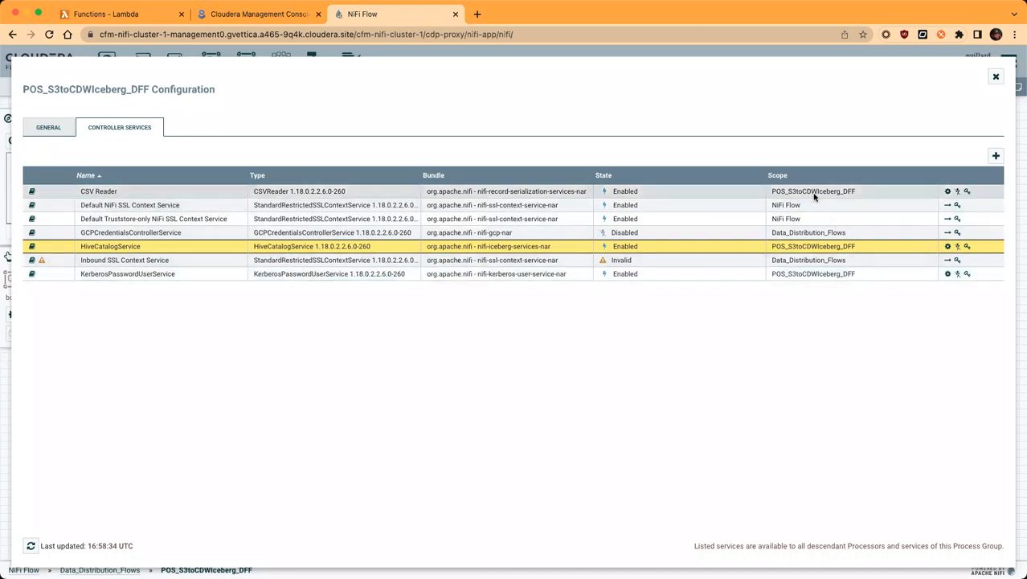
pyautogui.click(949, 192)
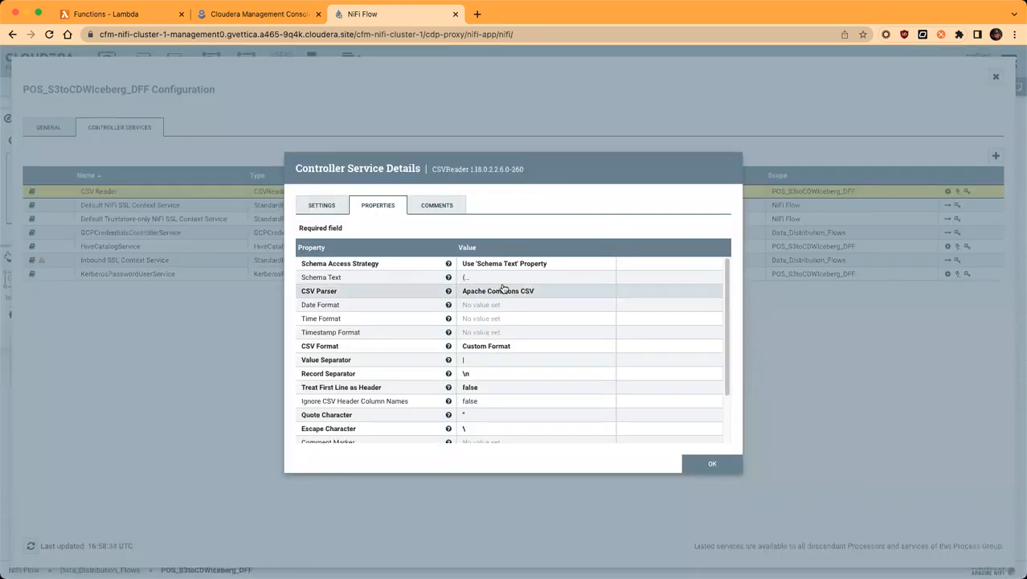
pyautogui.click(508, 278)
pyautogui.moveTo(592, 319); pyautogui.dragTo(743, 374)
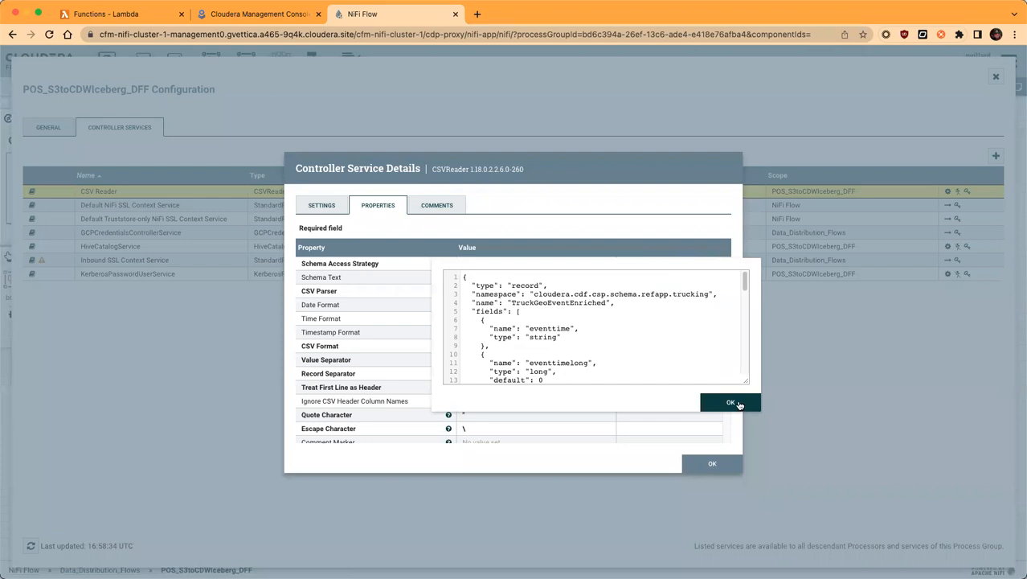
pyautogui.click(731, 403)
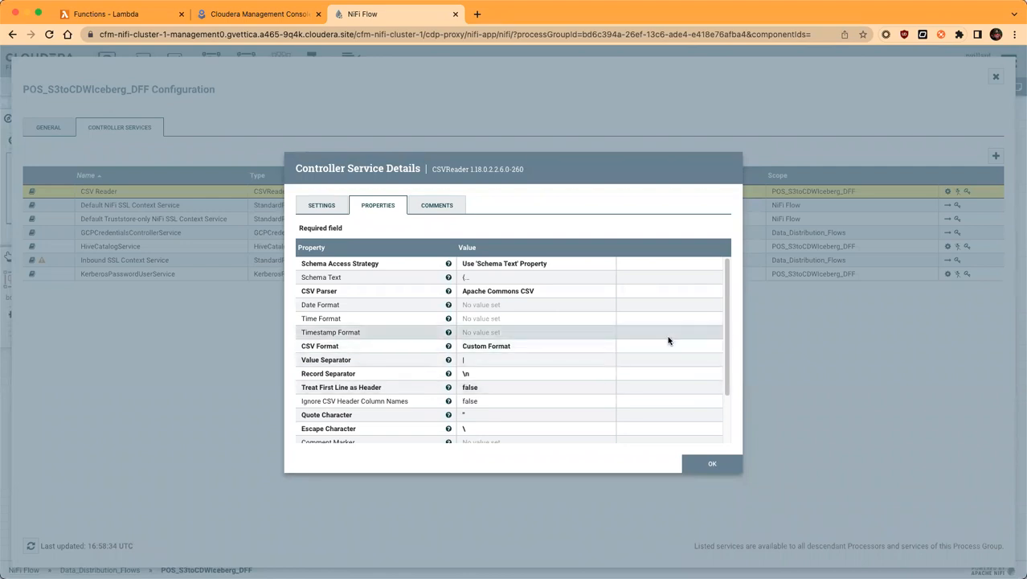
pyautogui.click(718, 465)
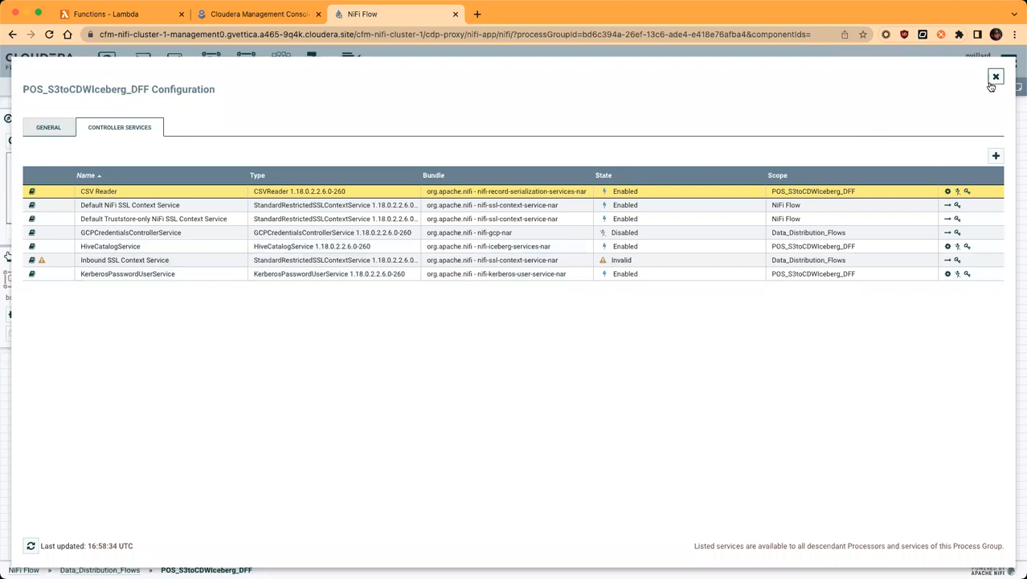
pyautogui.click(995, 76)
# Download the POS_S3toCDWIceberg_DFF flow definition without external services.
pyautogui.rightClick(757, 261)
pyautogui.moveTo(777, 471)
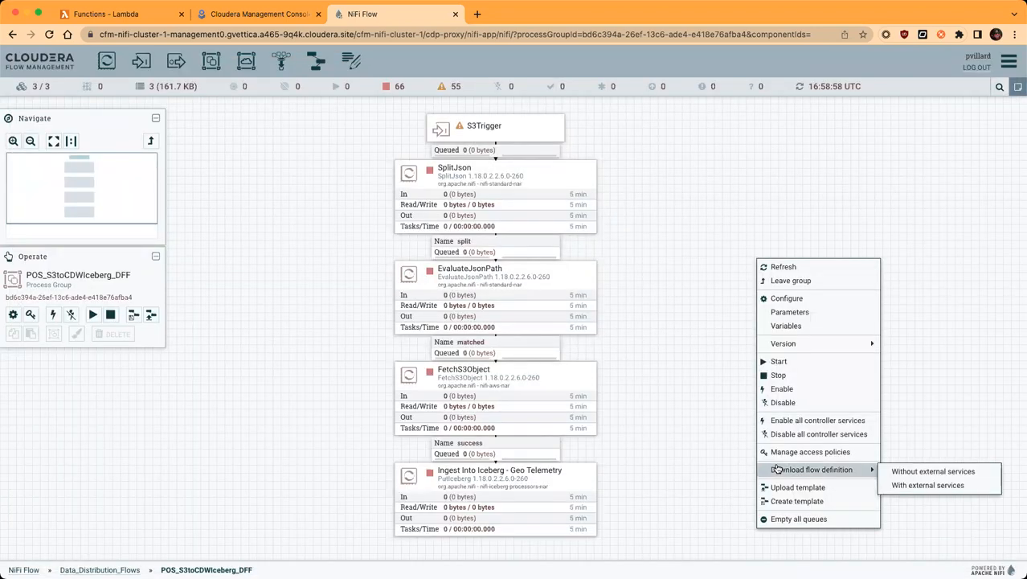
pyautogui.click(920, 477)
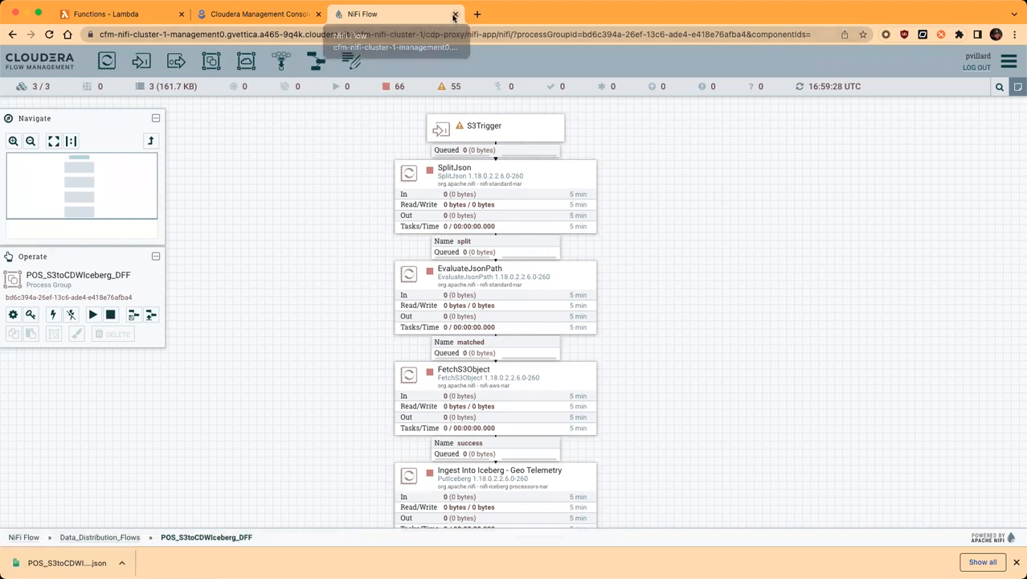
# Return to the Cloudera Management Console and switch to the DataFlow service.
pyautogui.click(257, 14)
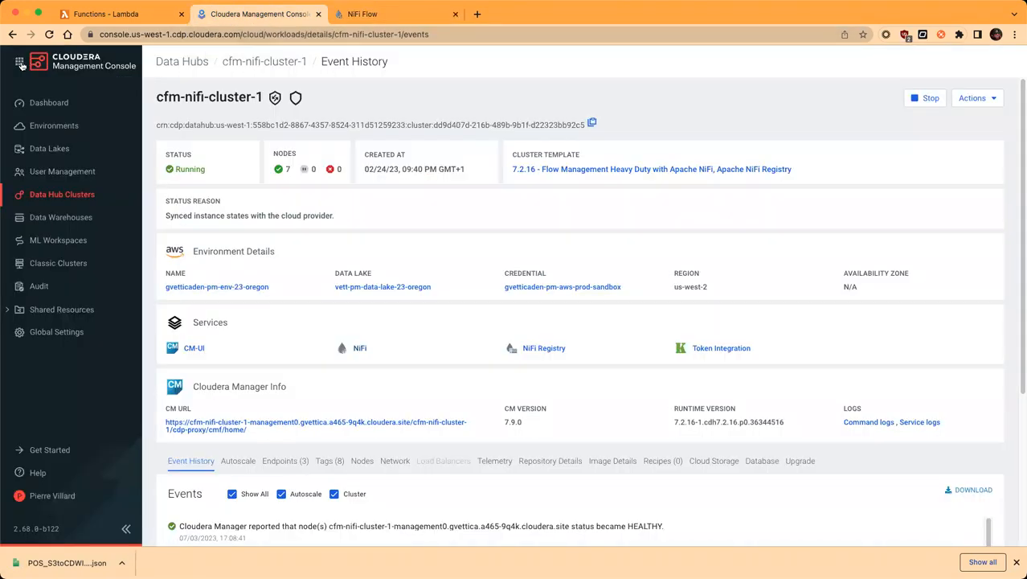
pyautogui.click(21, 63)
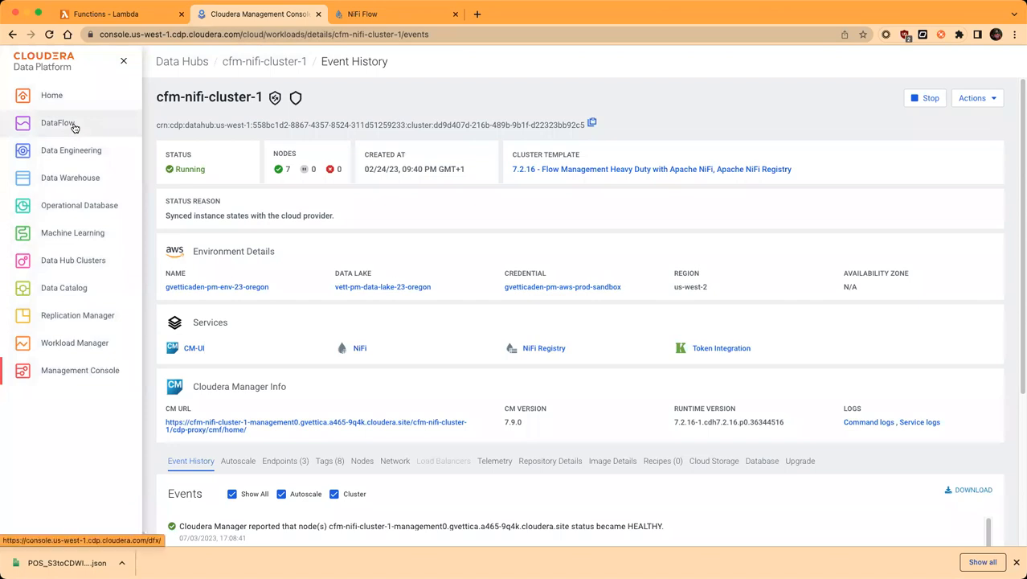
pyautogui.click(74, 126)
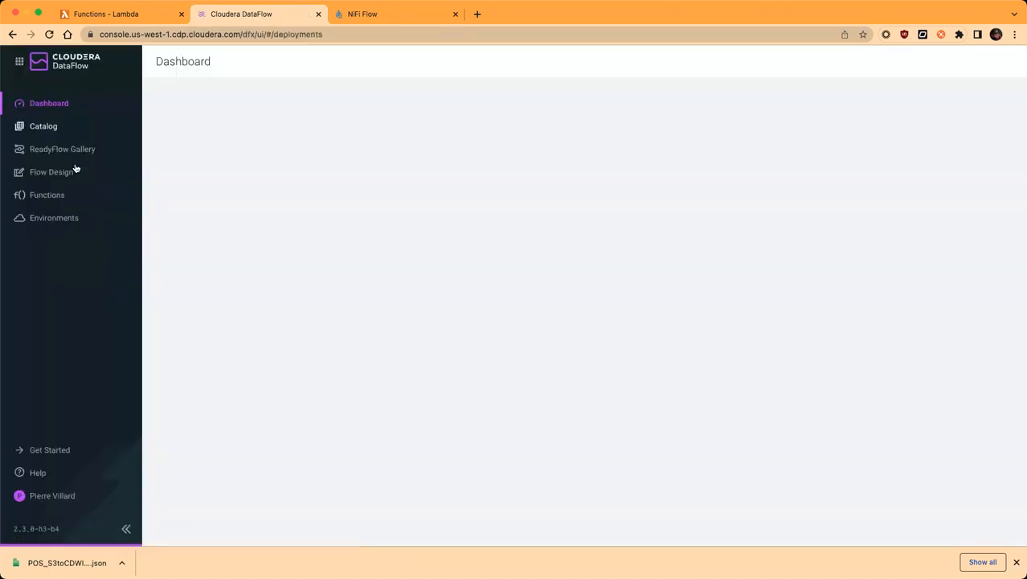
# Open the flow catalog and load the downloaded POS_S3toCDWIceberg_DFF JSON into a flow definition import, but cancel without importing.
pyautogui.click(58, 129)
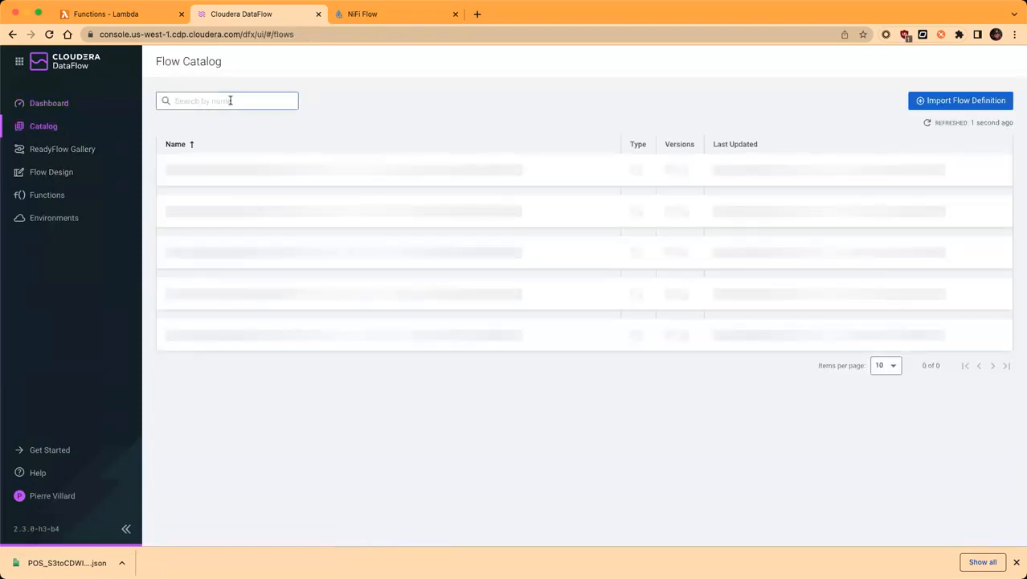
pyautogui.click(957, 101)
pyautogui.moveTo(70, 563); pyautogui.dragTo(509, 324)
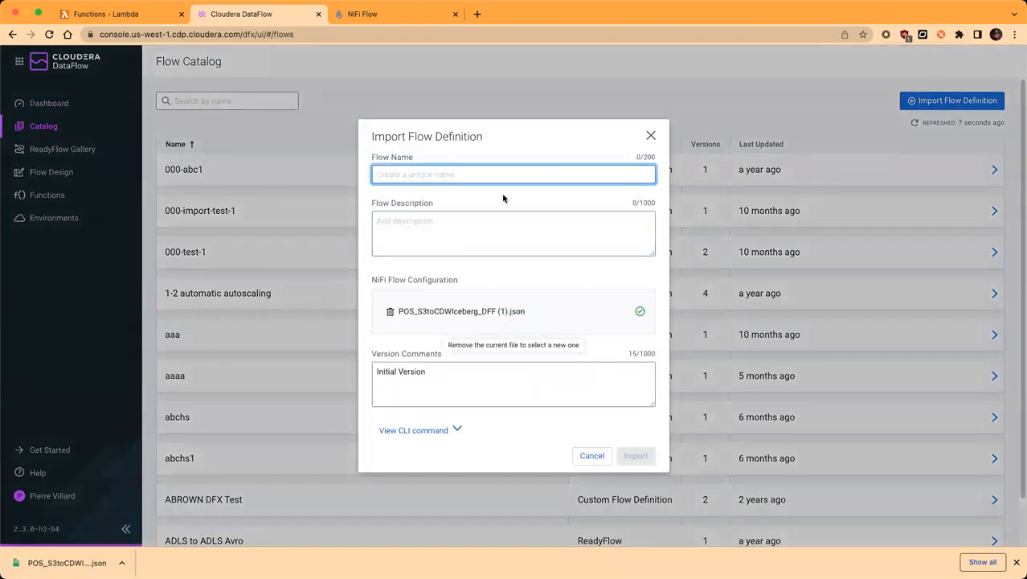
pyautogui.click(592, 456)
# Search the flow catalog for iceberg and inspect the version 2 CRN of S3 to Iceberg - DataFlow Function, closing its details.
pyautogui.click(211, 98)
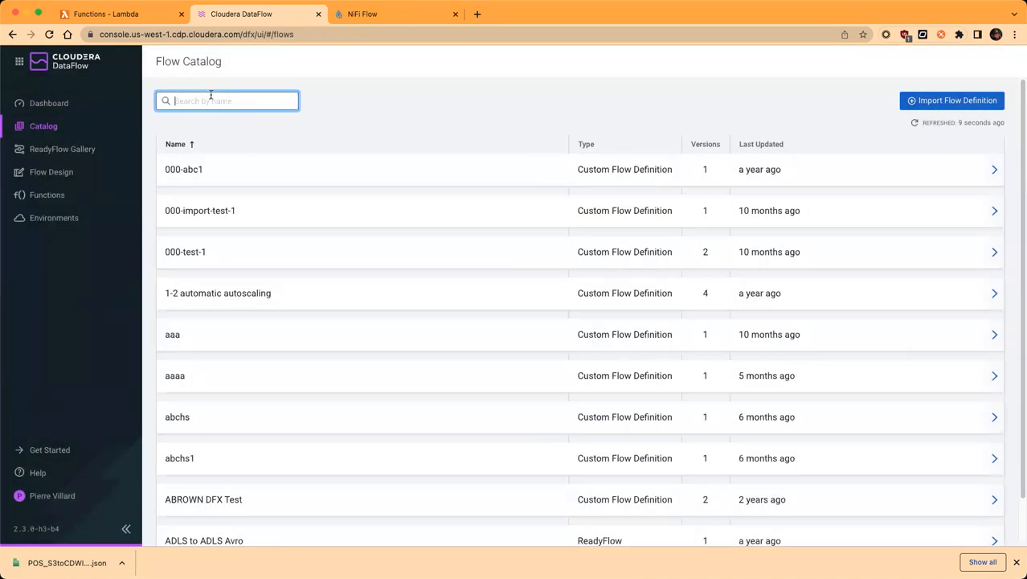
pyautogui.write('iceberg')
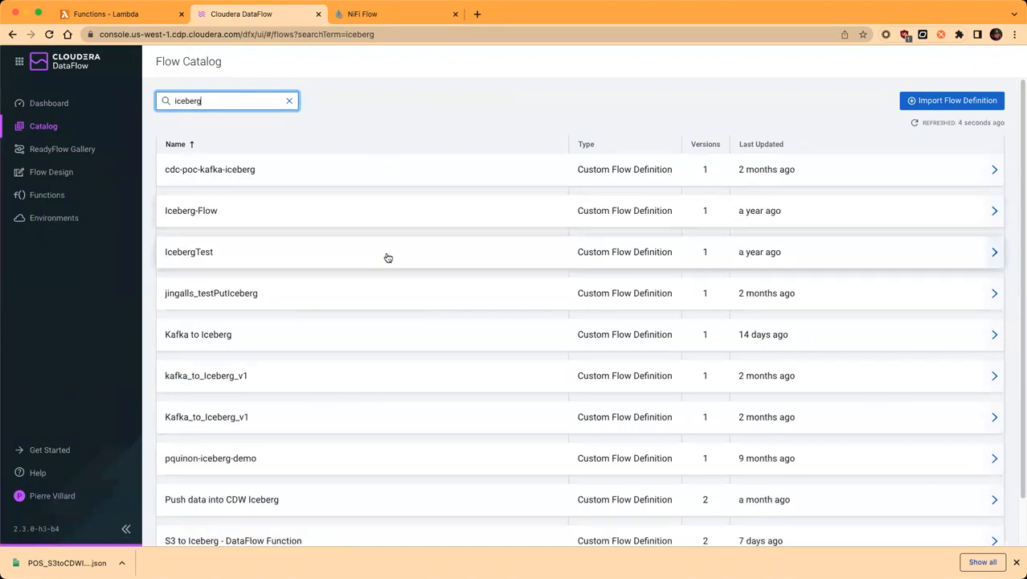
pyautogui.scroll(-1, 385, 258)
pyautogui.click(384, 523)
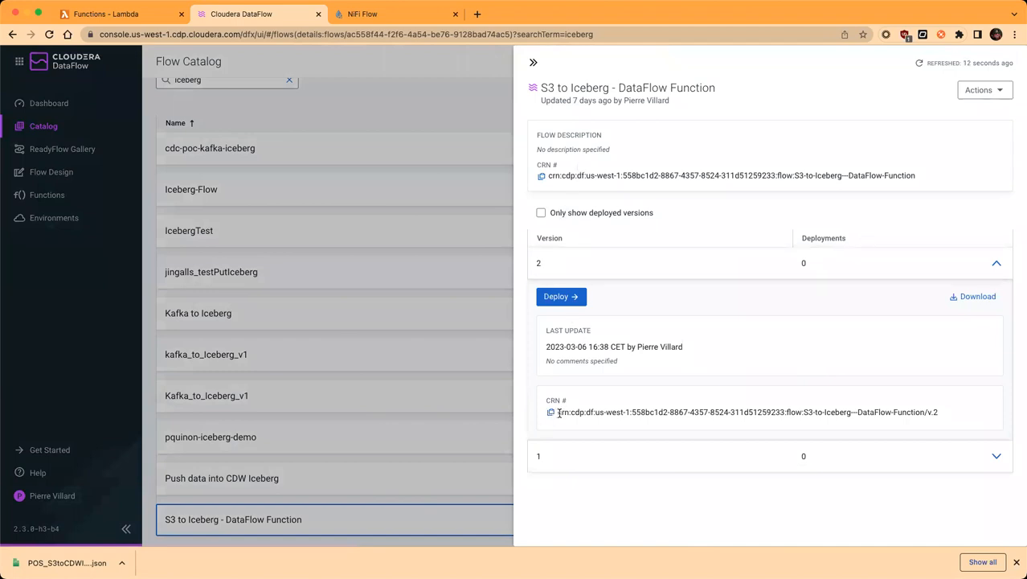
pyautogui.moveTo(556, 413); pyautogui.dragTo(931, 414)
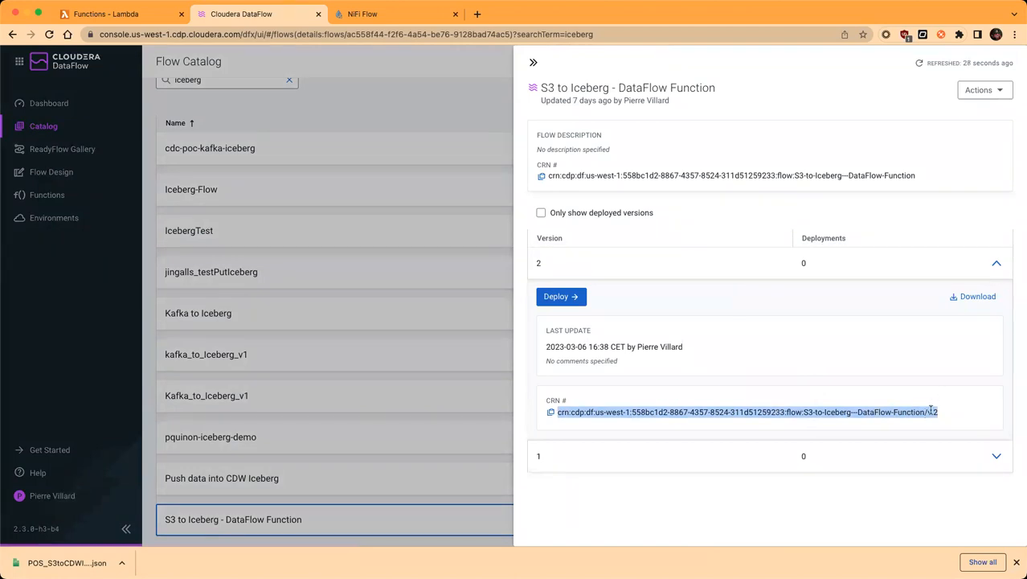
pyautogui.click(532, 62)
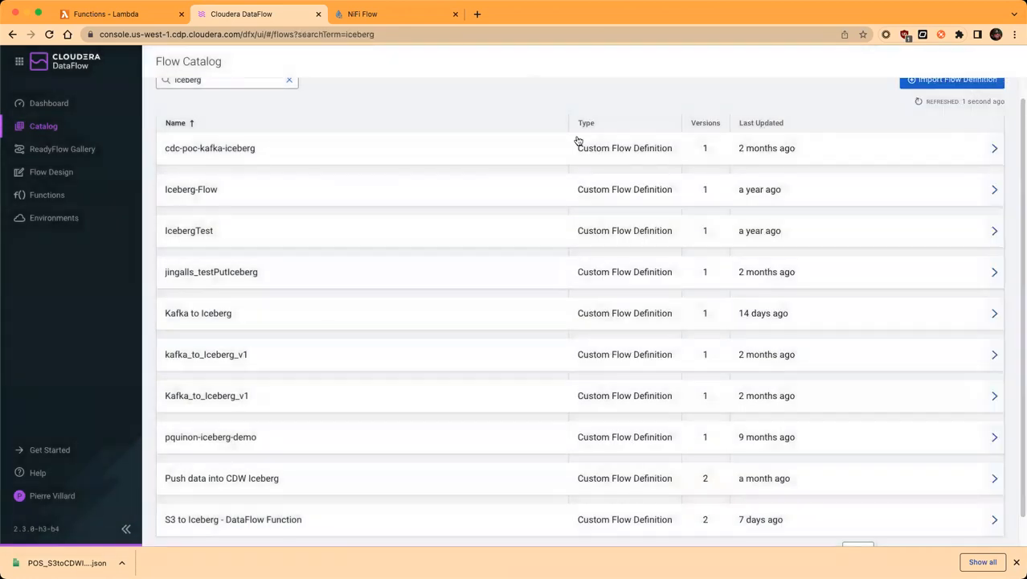
pyautogui.click(1016, 561)
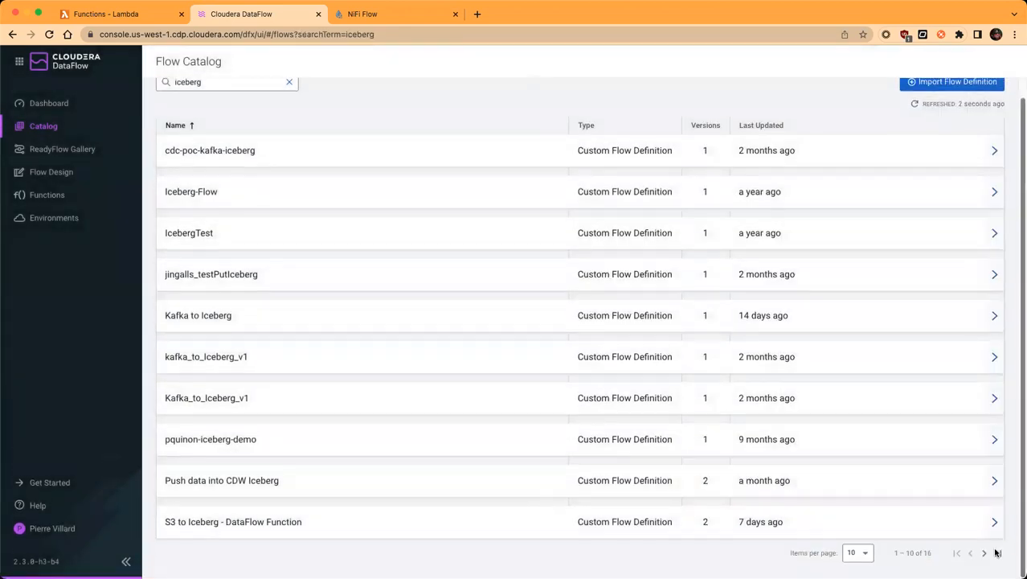
# View the DataFlow Functions downloads page, and switch to AWS Lambda to open the DFF_S3_to_Iceberg function.
pyautogui.click(46, 195)
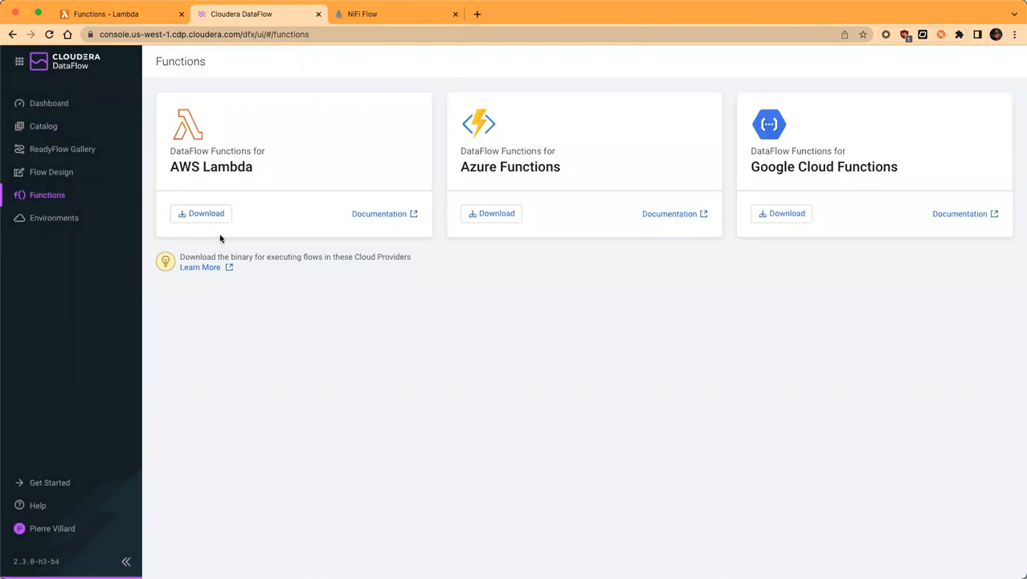
pyautogui.click(147, 22)
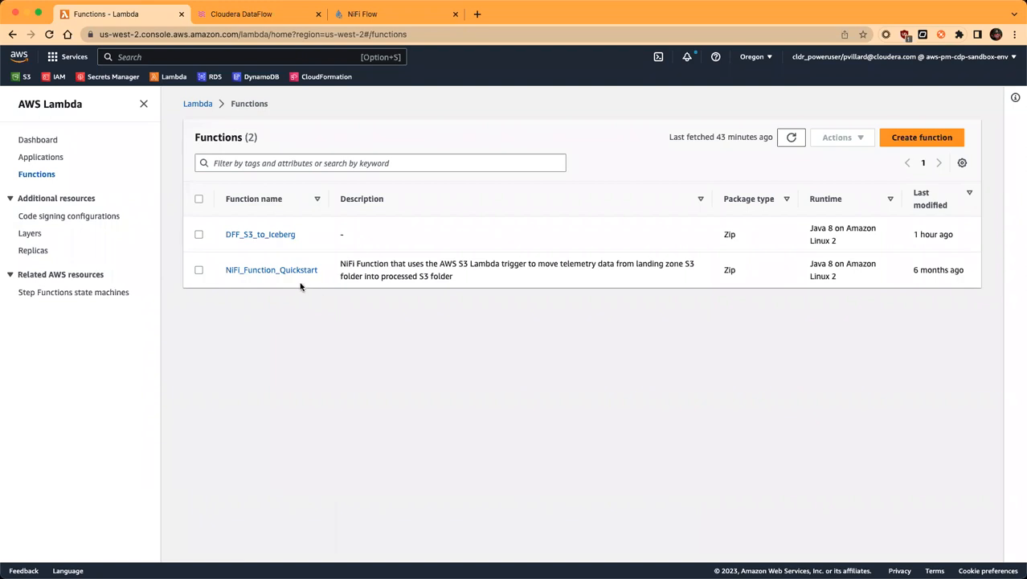
pyautogui.click(251, 237)
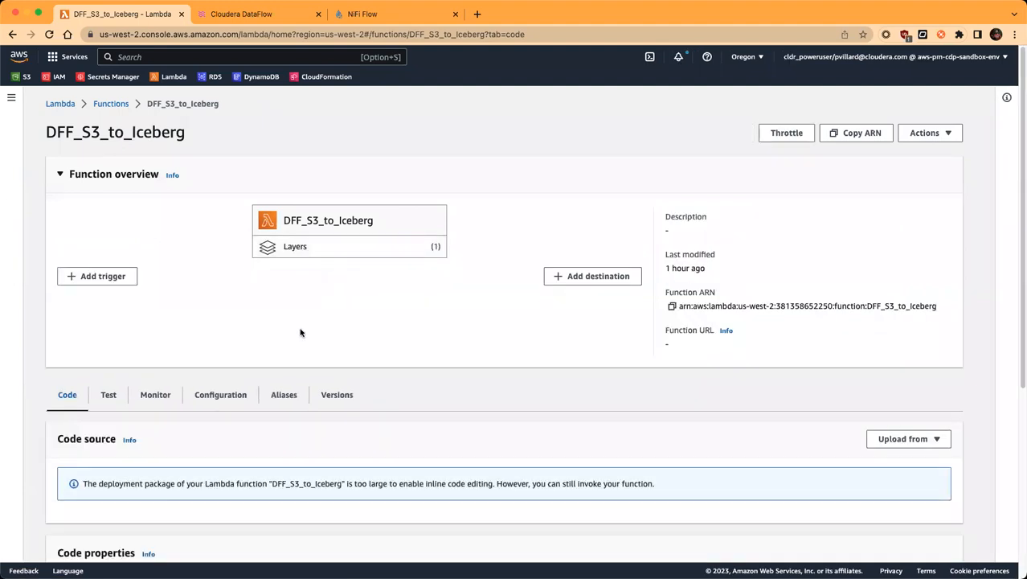
# Examine the Lambda function's code page, including the package upload options, runtime settings, handler class and layers, without editing anything.
pyautogui.scroll(-5, 287, 337)
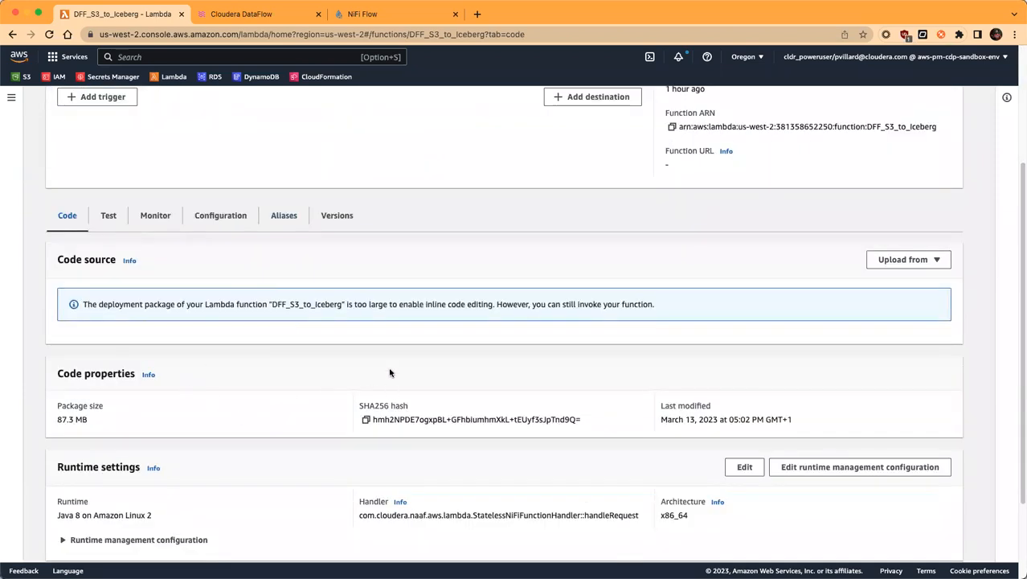
pyautogui.scroll(-1, 919, 237)
pyautogui.click(930, 252)
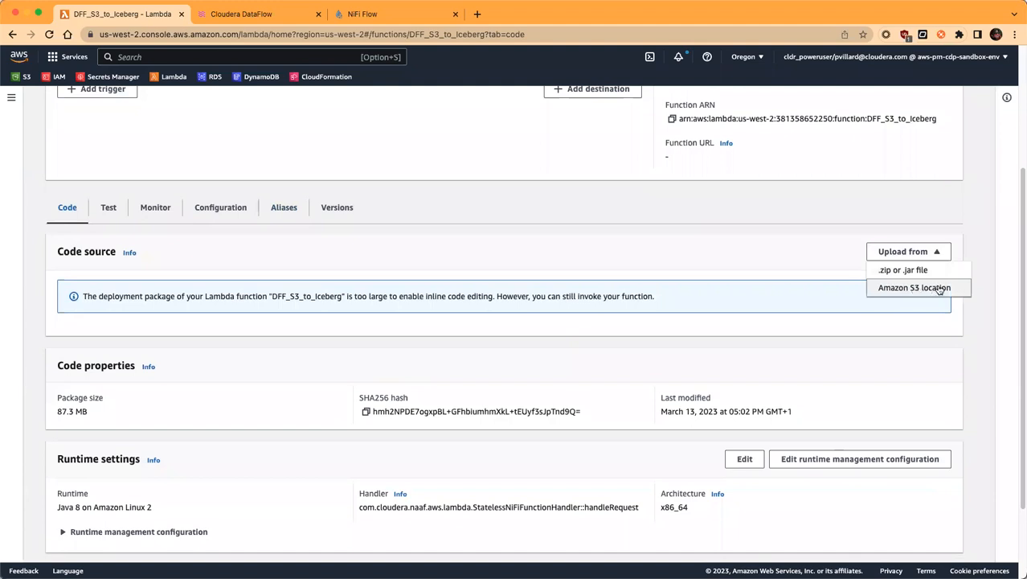
pyautogui.click(678, 358)
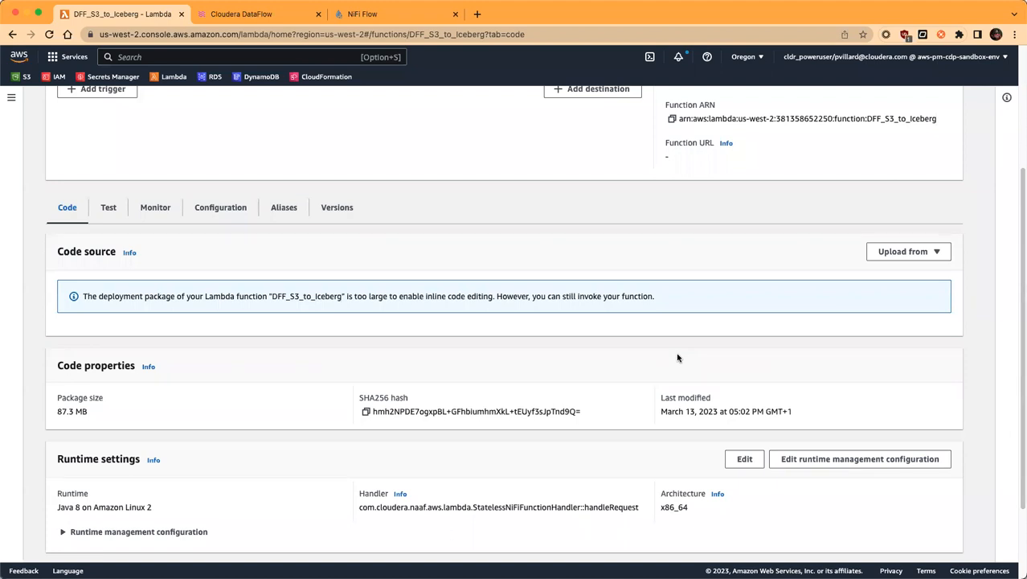
pyautogui.scroll(-1, 676, 353)
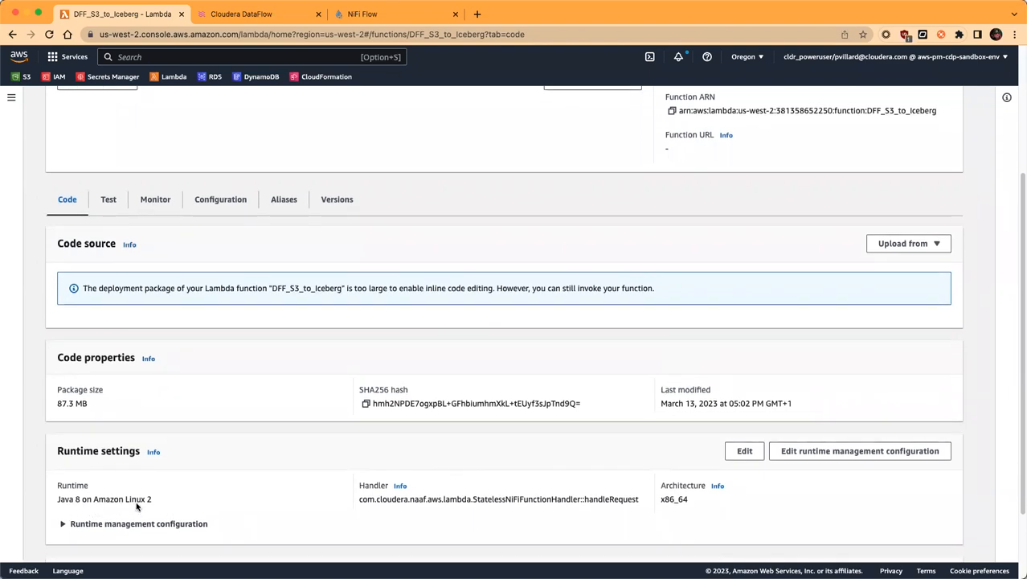
pyautogui.moveTo(358, 500); pyautogui.dragTo(643, 501)
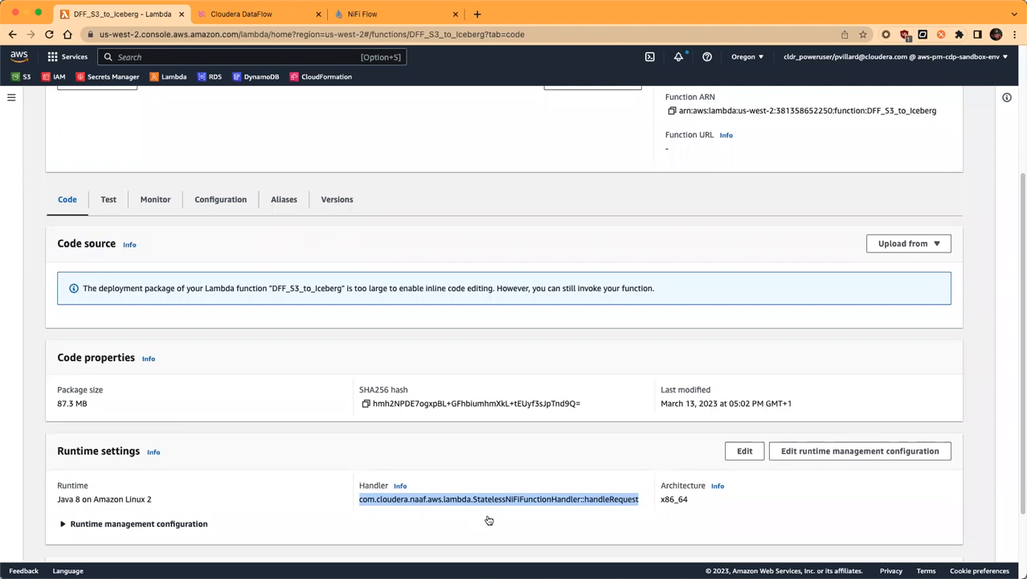
pyautogui.scroll(-3, 514, 410)
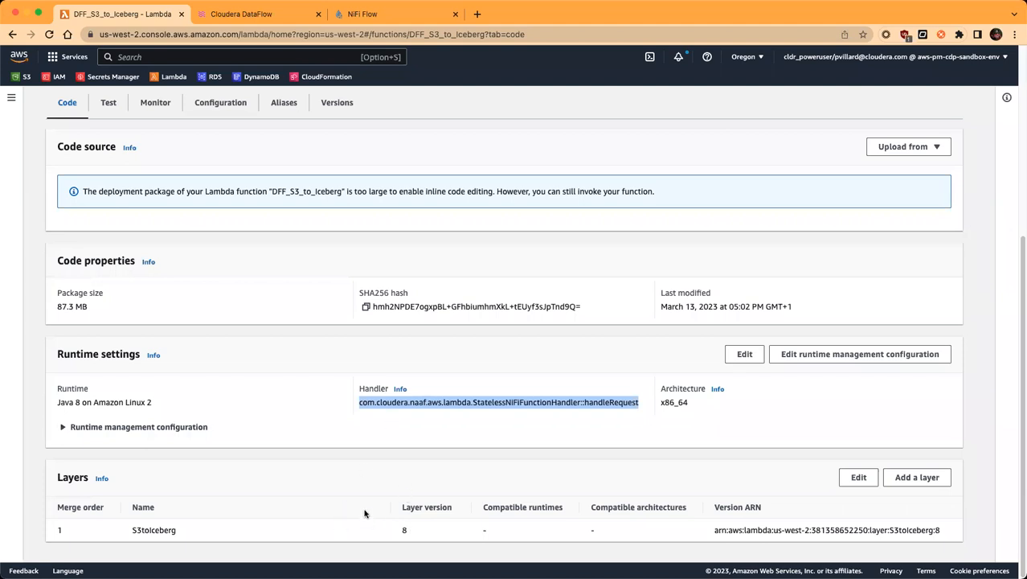
pyautogui.scroll(5, 257, 333)
pyautogui.scroll(-2, 259, 329)
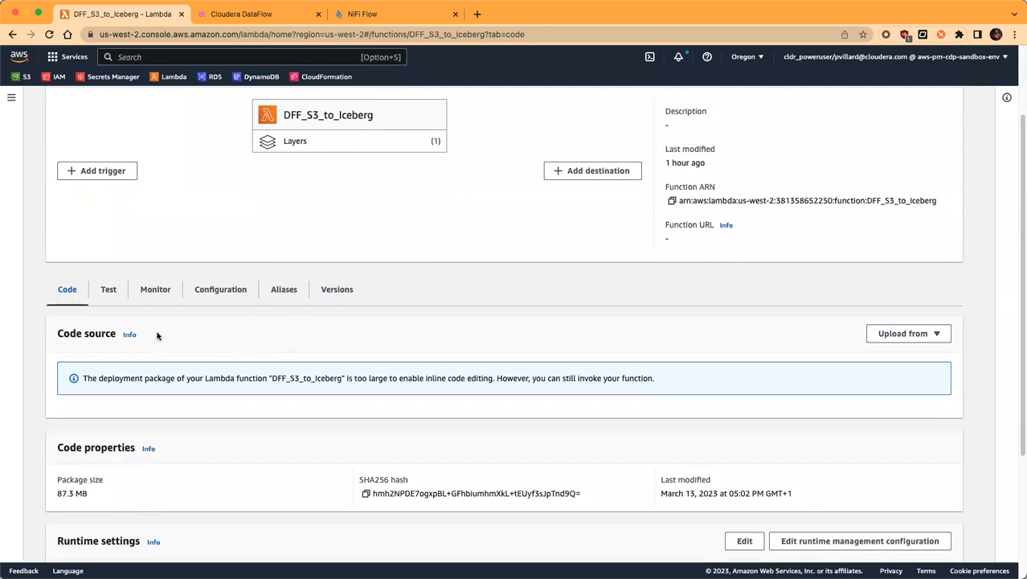
# Review the function's general configuration, covering memory, timeout and ephemeral storage.
pyautogui.click(232, 294)
pyautogui.click(123, 328)
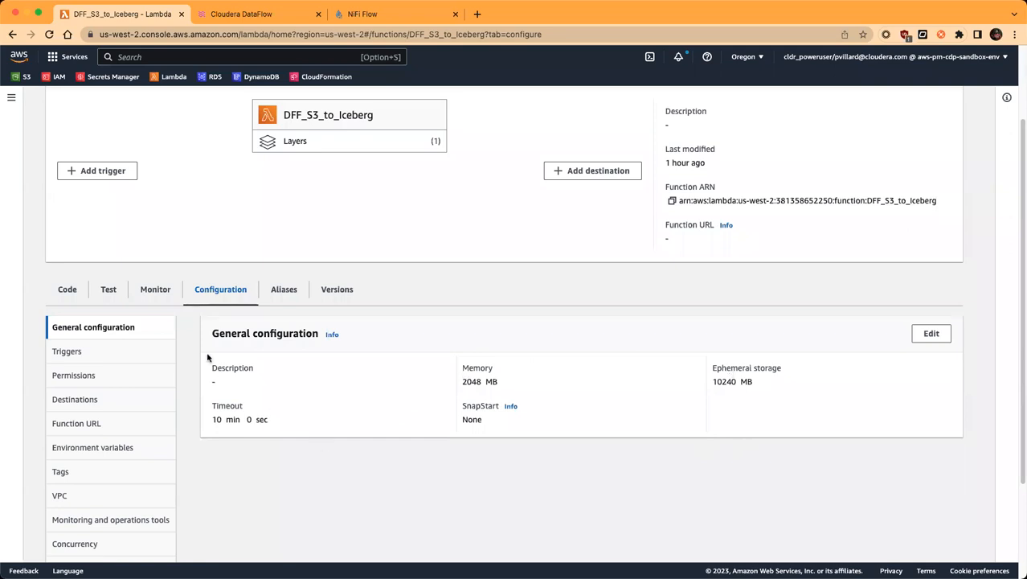
# Look through the function's CloudWatch metrics charts in its monitoring section.
pyautogui.click(153, 291)
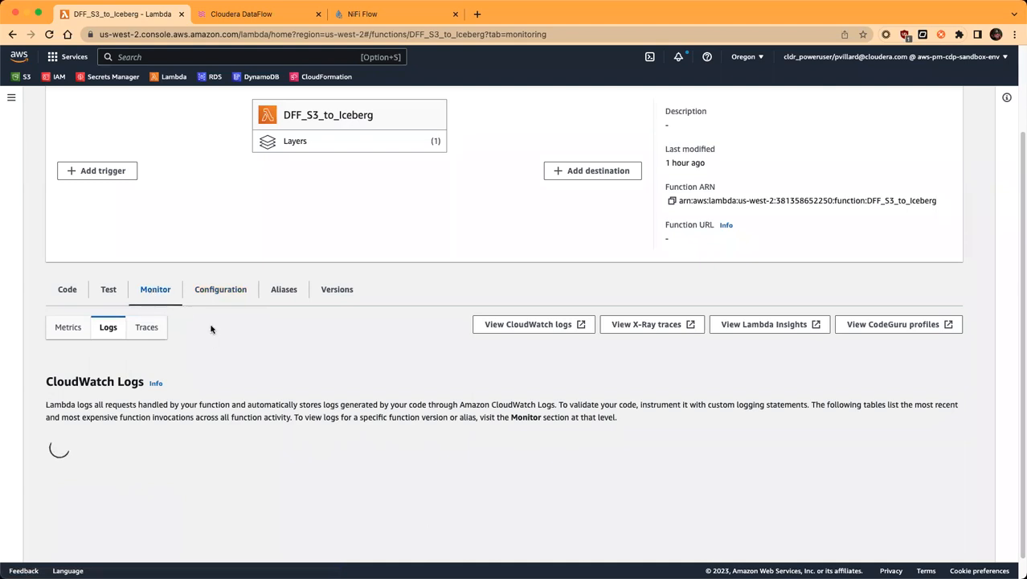
pyautogui.click(68, 328)
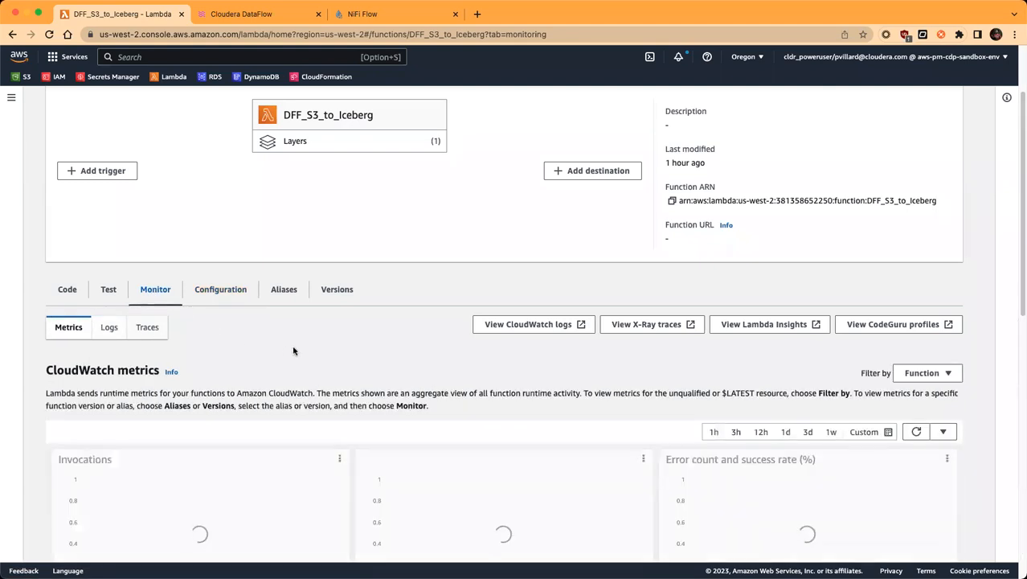
pyautogui.scroll(-10, 297, 345)
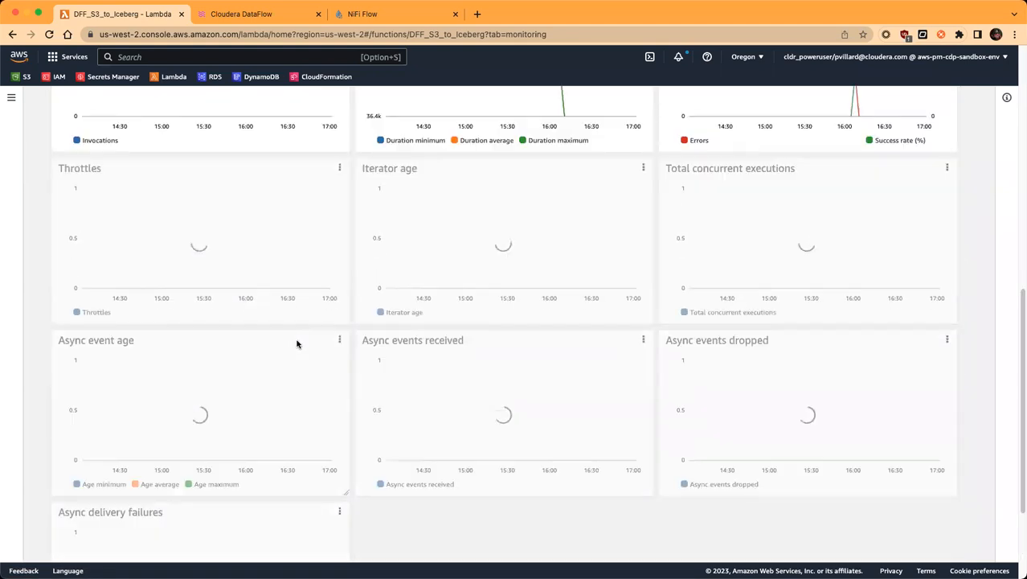
pyautogui.scroll(12, 297, 345)
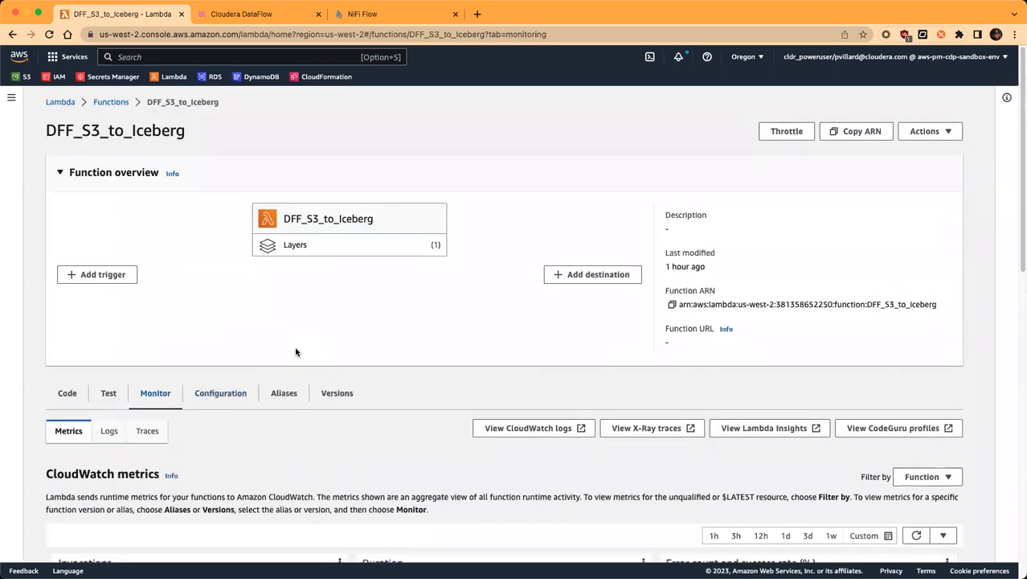
pyautogui.scroll(-2, 265, 346)
# Examine the function's CloudWatch logs, checking the duration and memory used by the recent invocations.
pyautogui.click(109, 344)
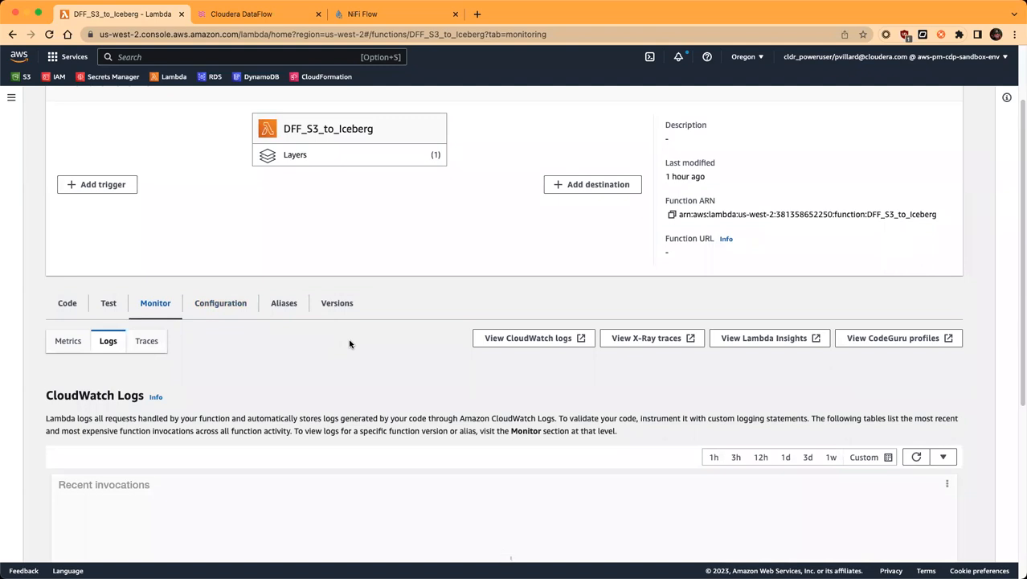
pyautogui.scroll(-1, 350, 344)
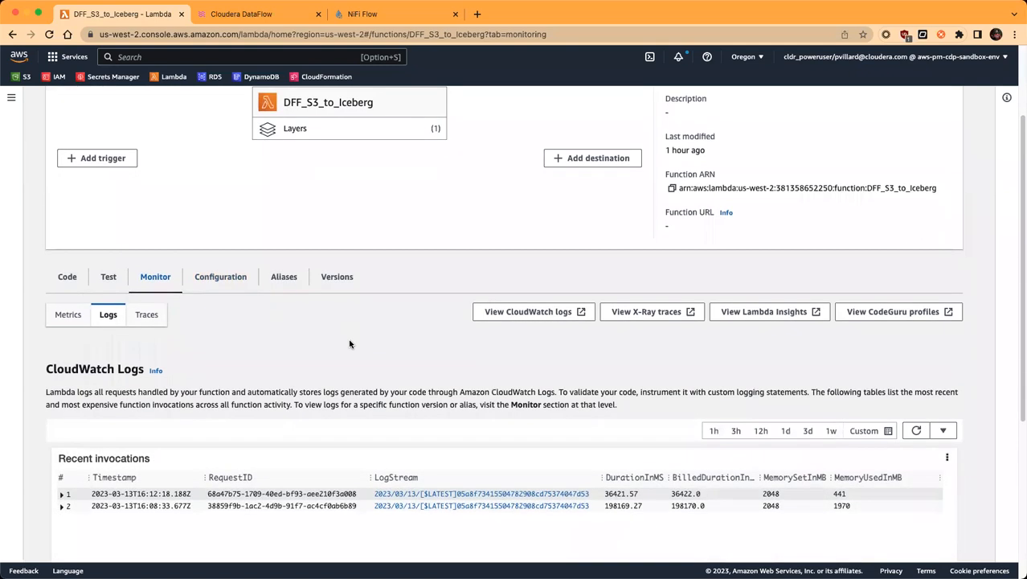
pyautogui.scroll(-1, 349, 344)
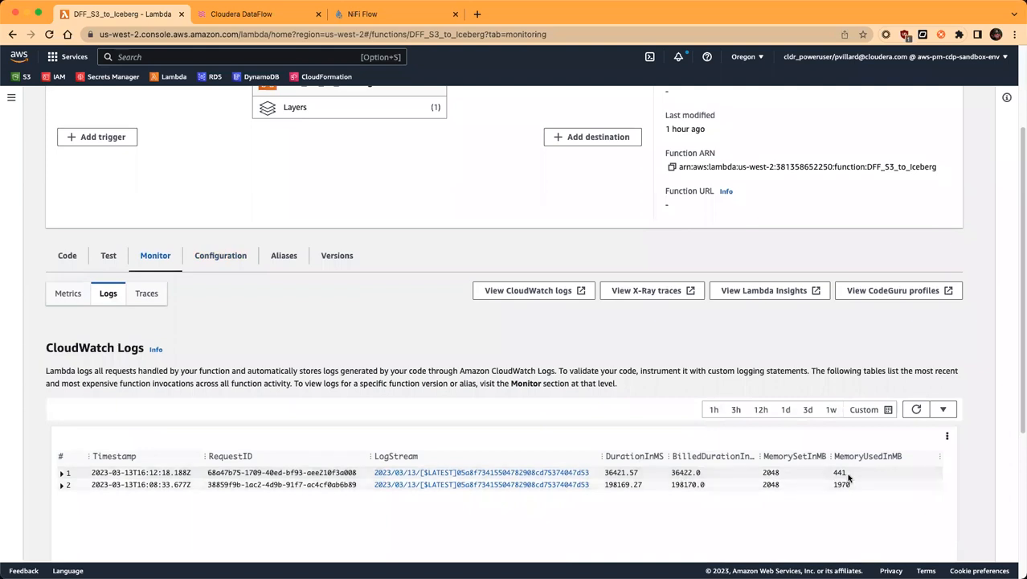
pyautogui.moveTo(833, 473); pyautogui.dragTo(856, 473)
pyautogui.scroll(-1, 853, 468)
pyautogui.scroll(-5, 836, 443)
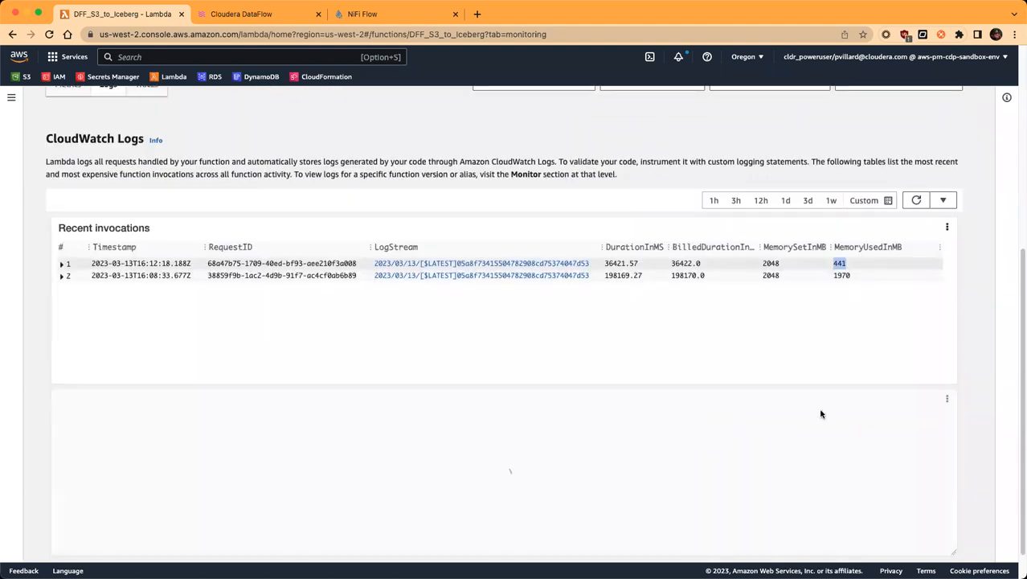
pyautogui.scroll(10, 649, 313)
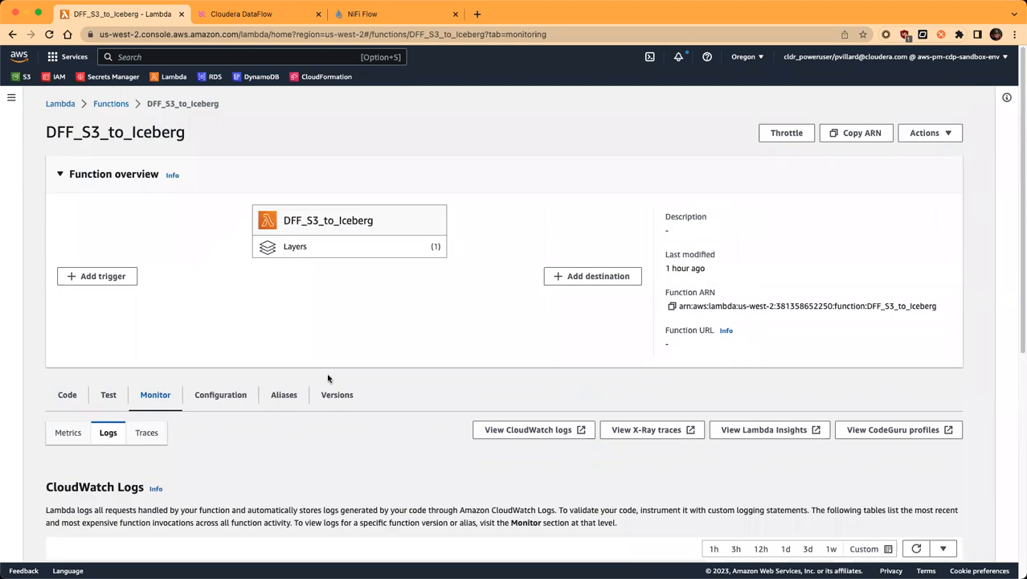
# Return to the function's configuration and review its permissions, including execution role, AWS Secrets Manager access and resource-based policy statements.
pyautogui.click(240, 397)
pyautogui.scroll(-3, 254, 376)
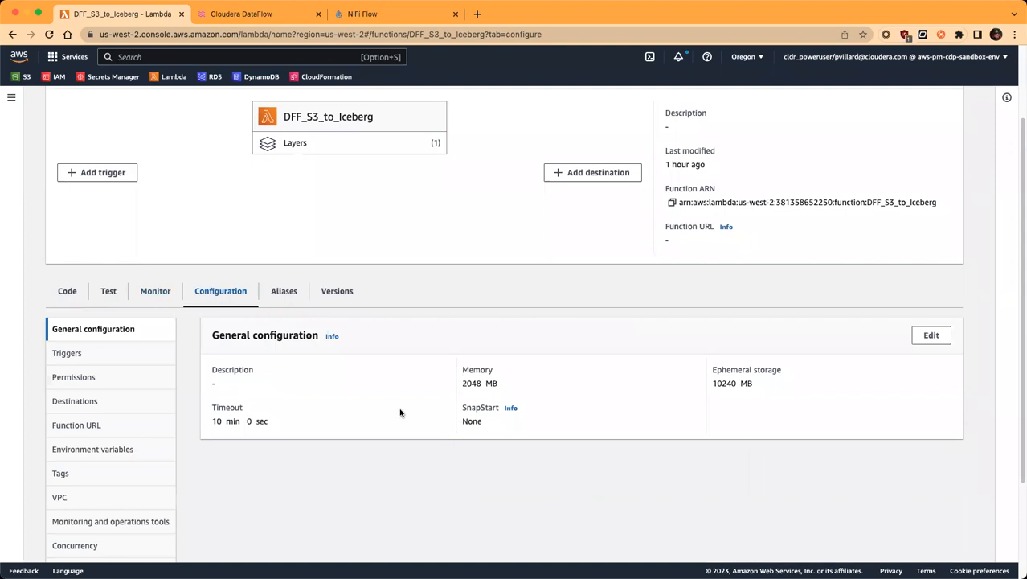
pyautogui.click(58, 377)
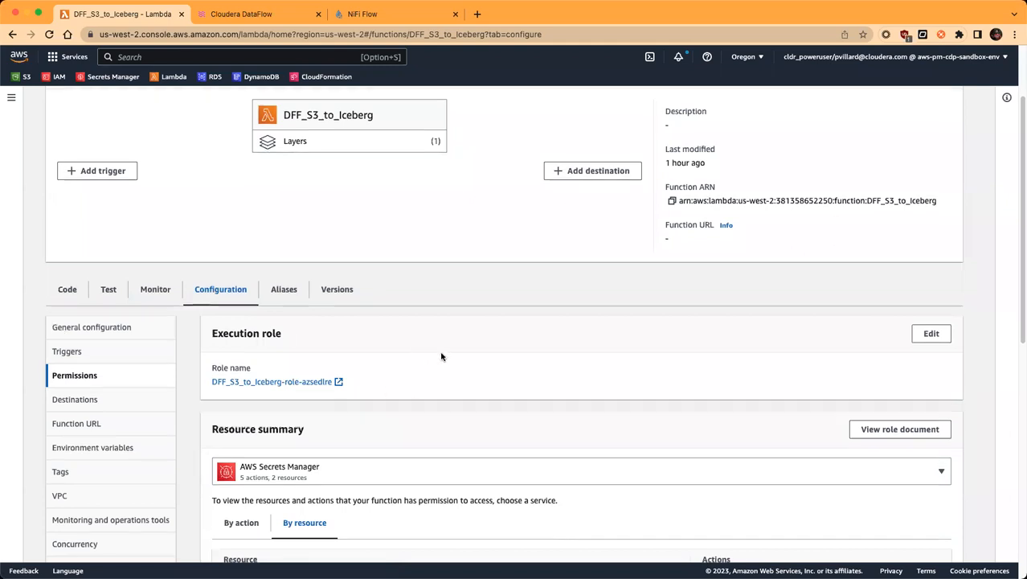
pyautogui.scroll(-3, 434, 313)
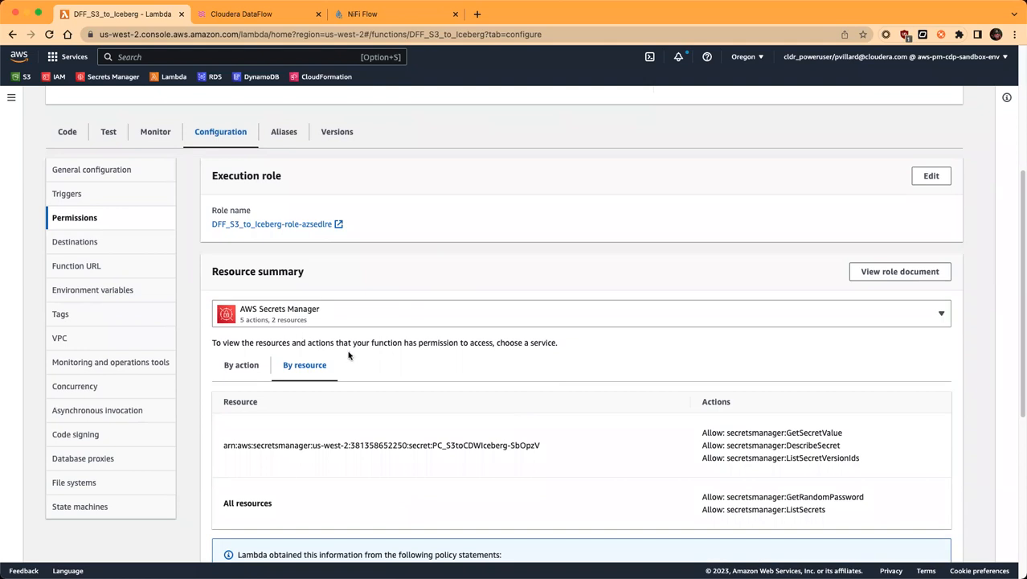
pyautogui.scroll(-3, 370, 324)
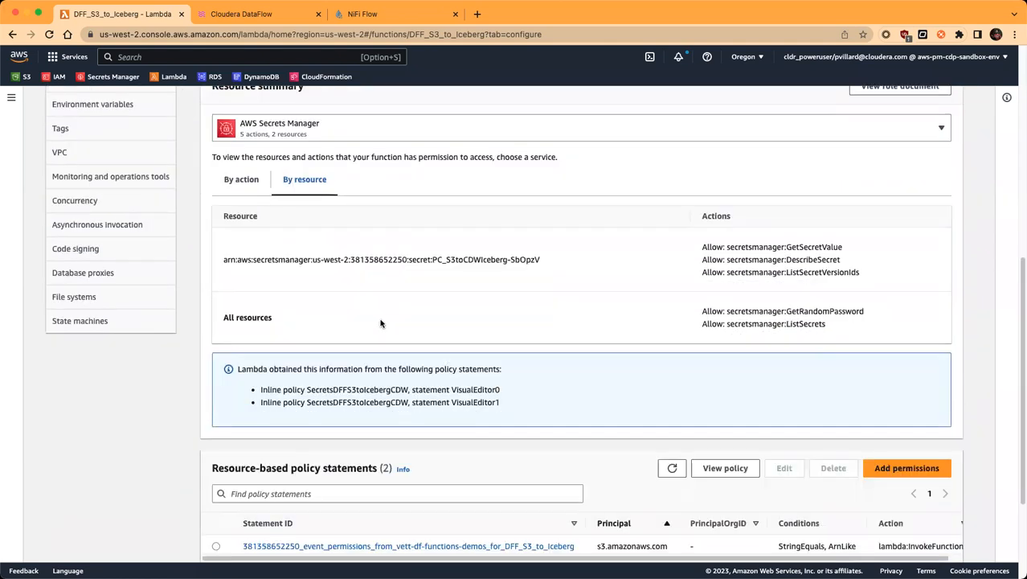
pyautogui.scroll(-1, 381, 323)
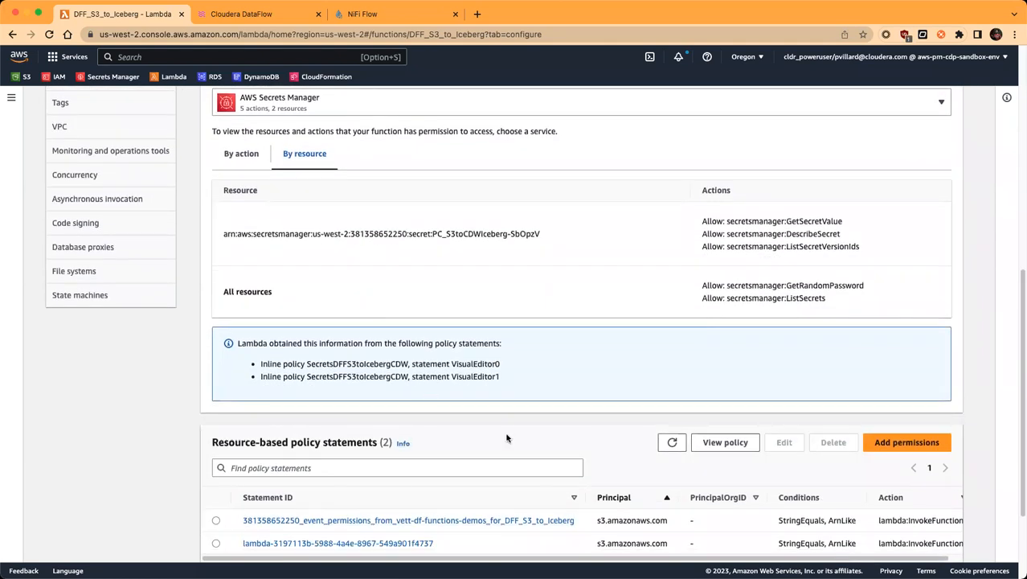
pyautogui.scroll(-2, 507, 434)
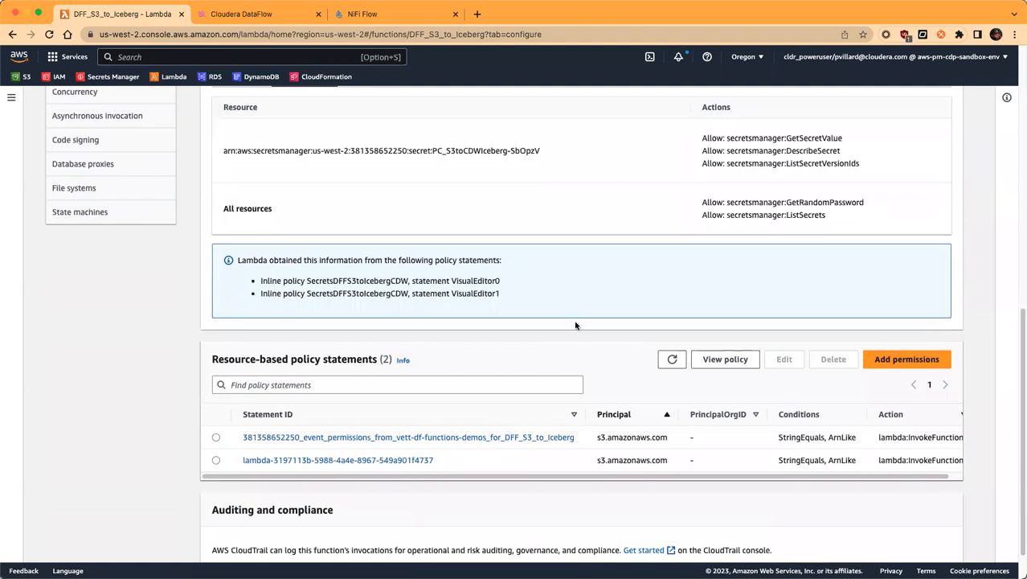
pyautogui.scroll(-1, 576, 324)
pyautogui.scroll(10, 576, 326)
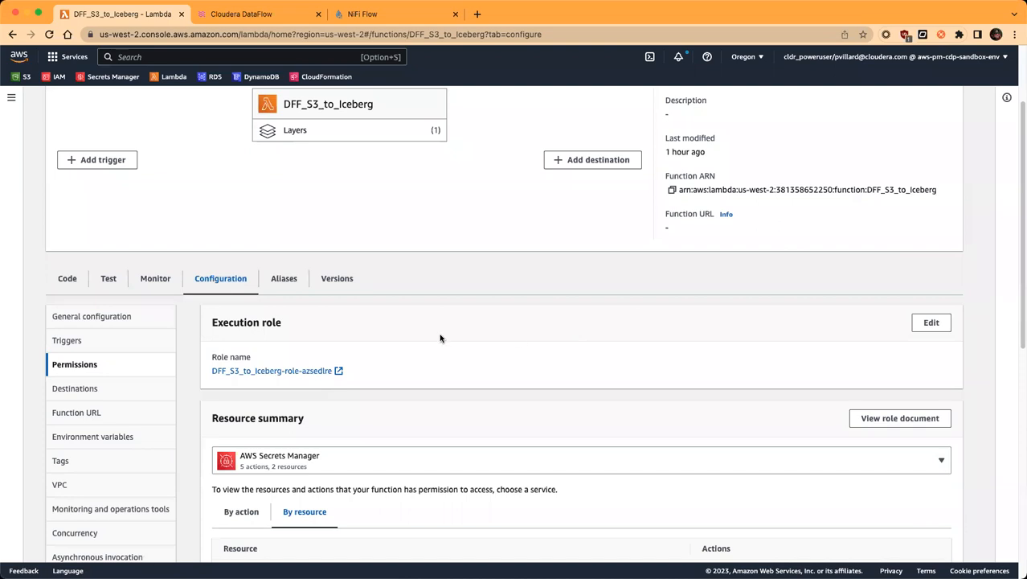
# Open the function's environment variables and highlight the DF_ACCESS_KEY, DF_PRIVATE_KEY and FLOW_CRN entries.
pyautogui.scroll(-2, 385, 327)
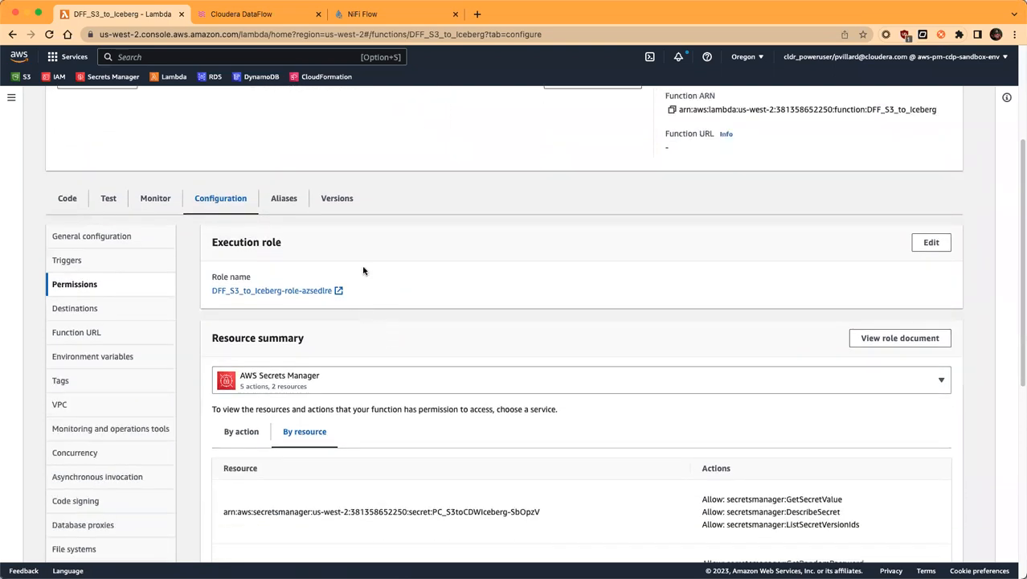
pyautogui.click(119, 363)
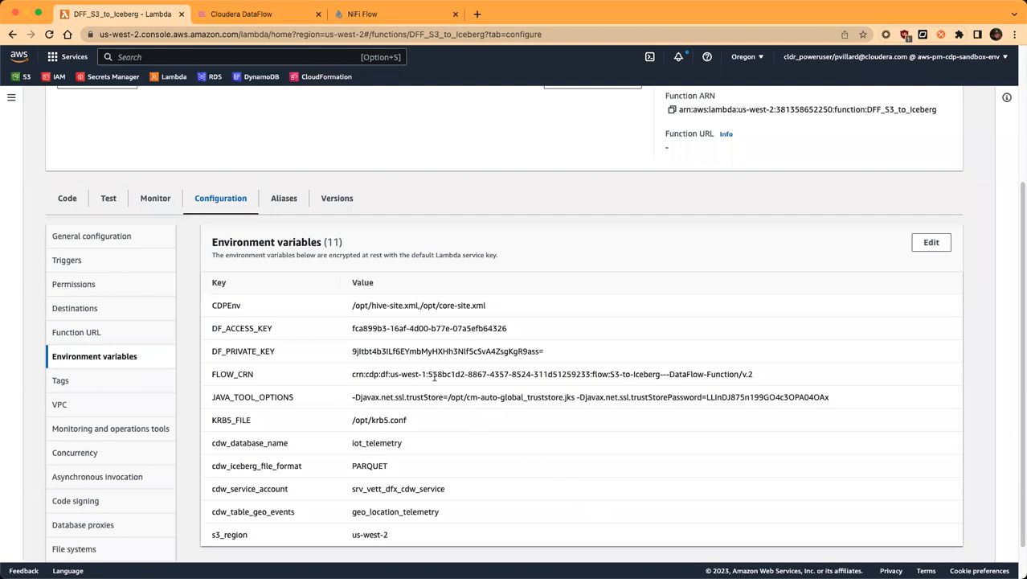
pyautogui.moveTo(211, 328); pyautogui.dragTo(769, 374)
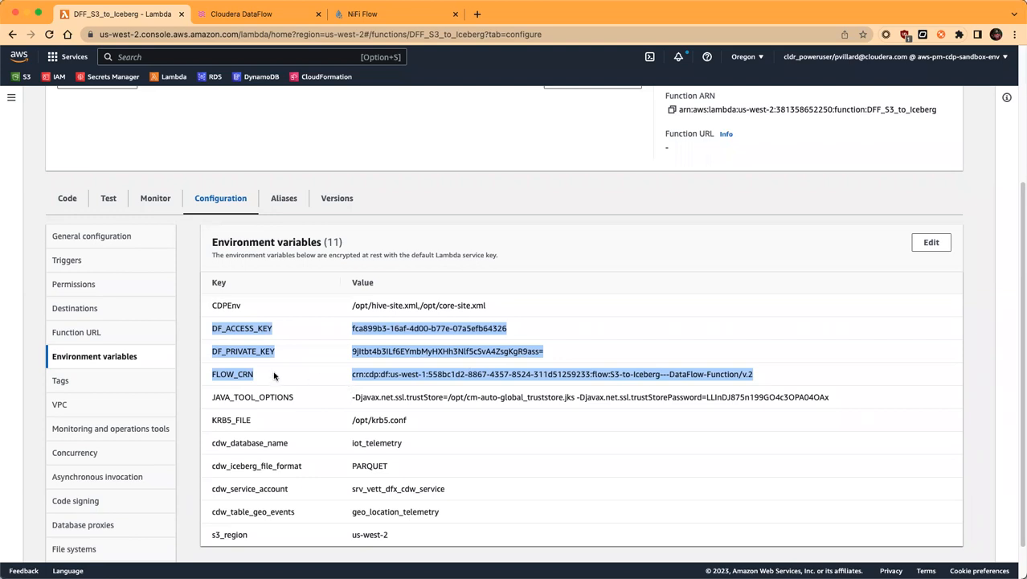
pyautogui.moveTo(755, 378); pyautogui.dragTo(353, 375)
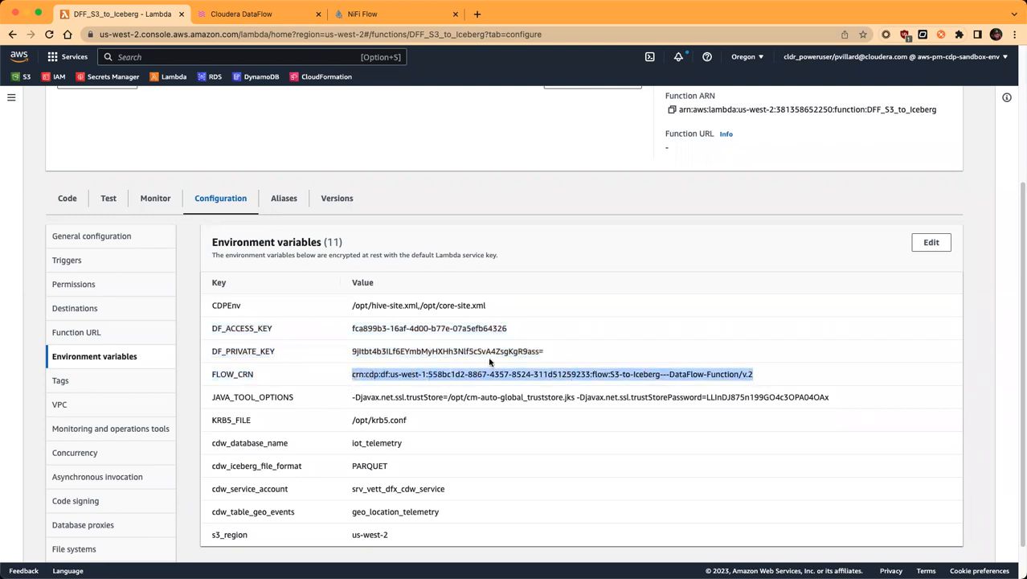
pyautogui.click(228, 333)
pyautogui.moveTo(211, 328); pyautogui.dragTo(758, 373)
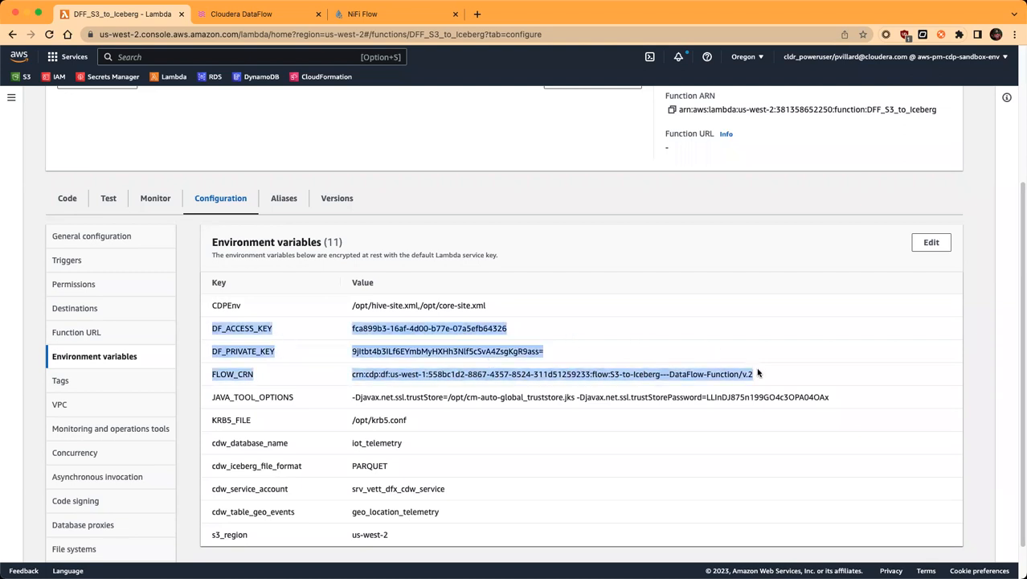
# Highlight the JAVA_TOOL_OPTIONS, KRB5_FILE and CDPEnv variables and look over the remaining environment variables.
pyautogui.click(216, 395)
pyautogui.moveTo(212, 396); pyautogui.dragTo(440, 419)
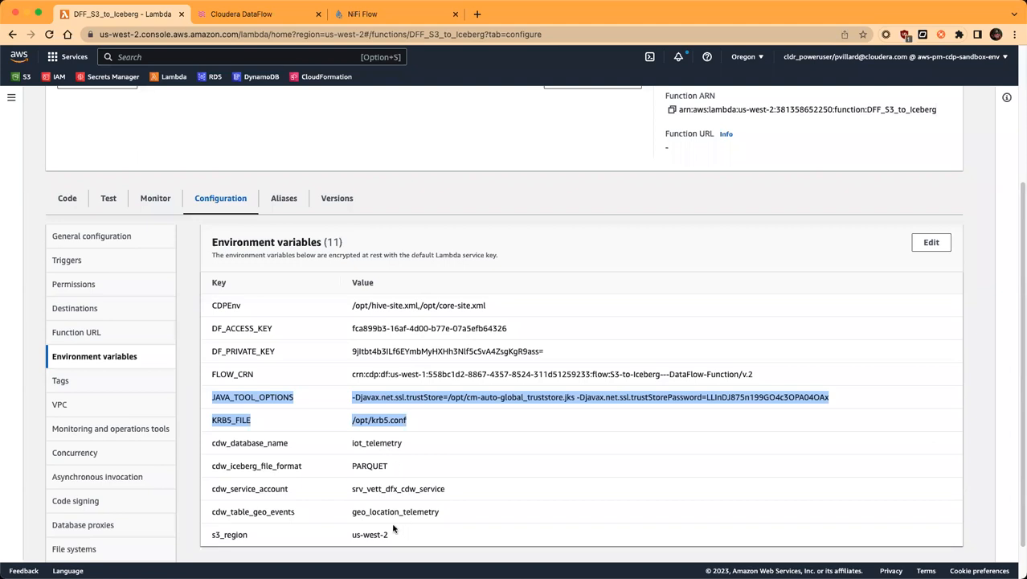
pyautogui.doubleClick(217, 304)
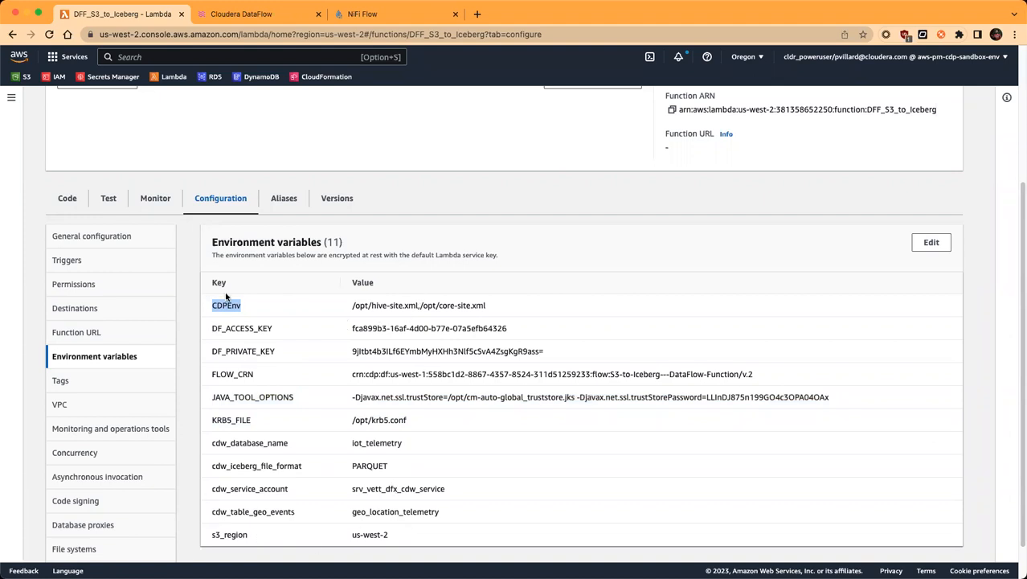
pyautogui.scroll(-1, 322, 401)
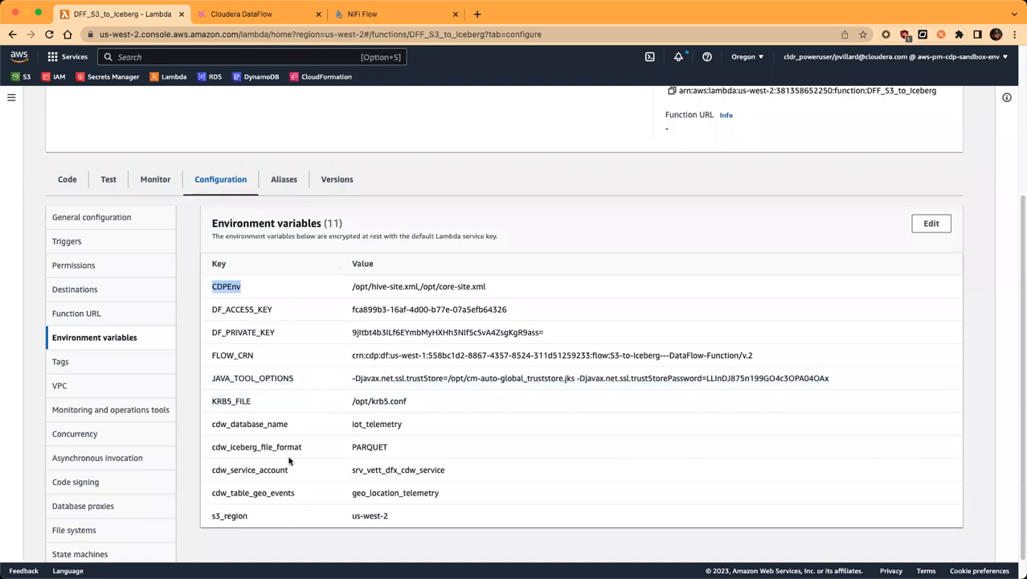
pyautogui.scroll(1, 291, 446)
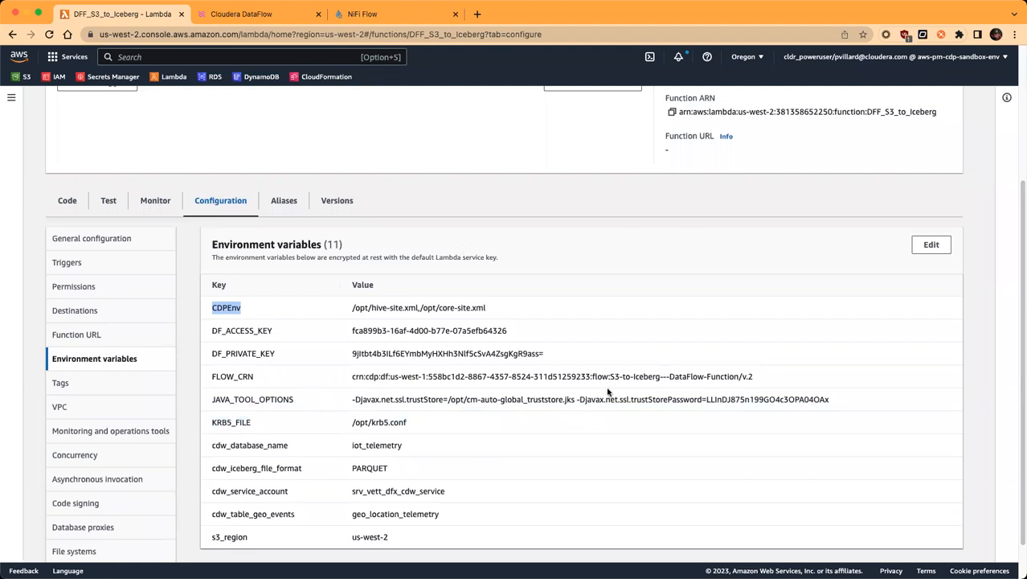
pyautogui.click(509, 3)
pyautogui.click(469, 214)
# Open the function's VPC settings for editing and review the selected VPC, subnet, security group and inbound rules.
pyautogui.click(123, 407)
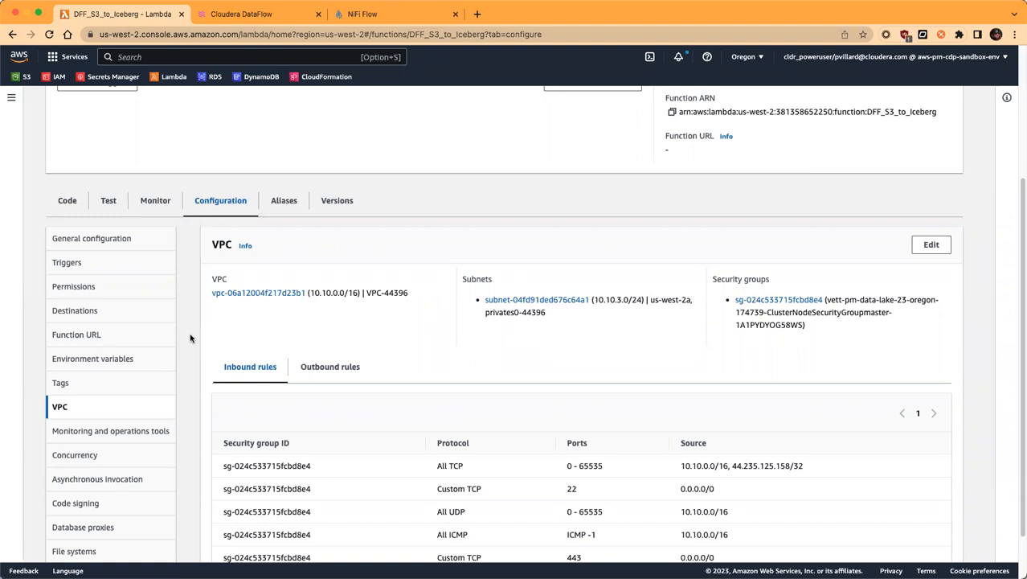
pyautogui.click(921, 242)
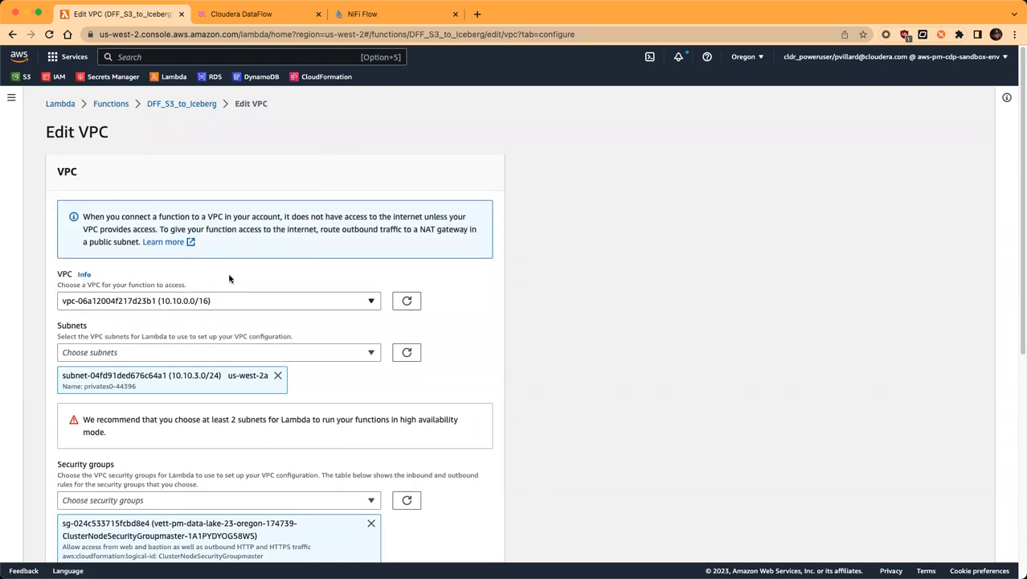
pyautogui.scroll(-1, 249, 256)
pyautogui.scroll(-1, 249, 256)
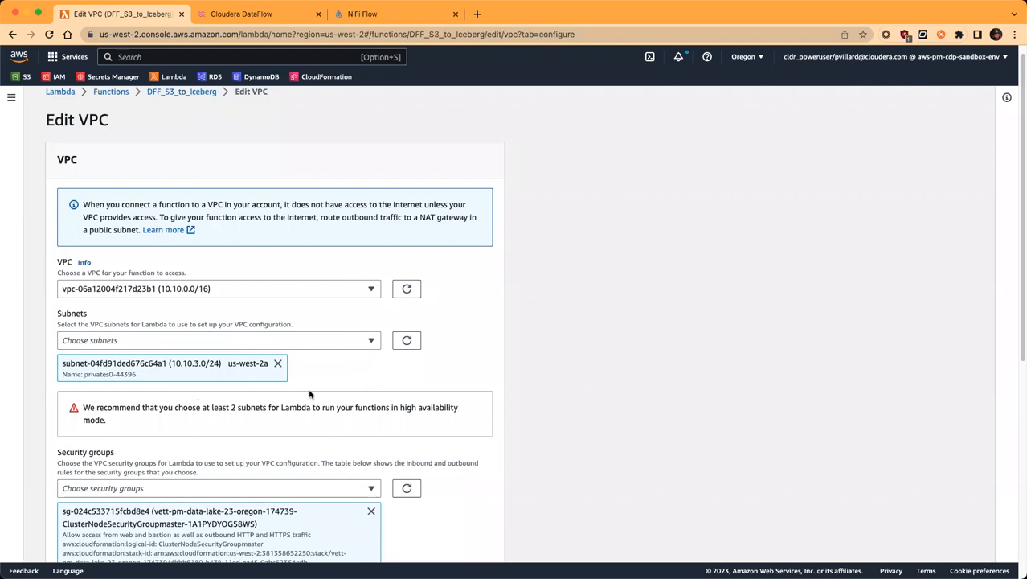
pyautogui.scroll(-1, 310, 391)
pyautogui.scroll(-3, 309, 482)
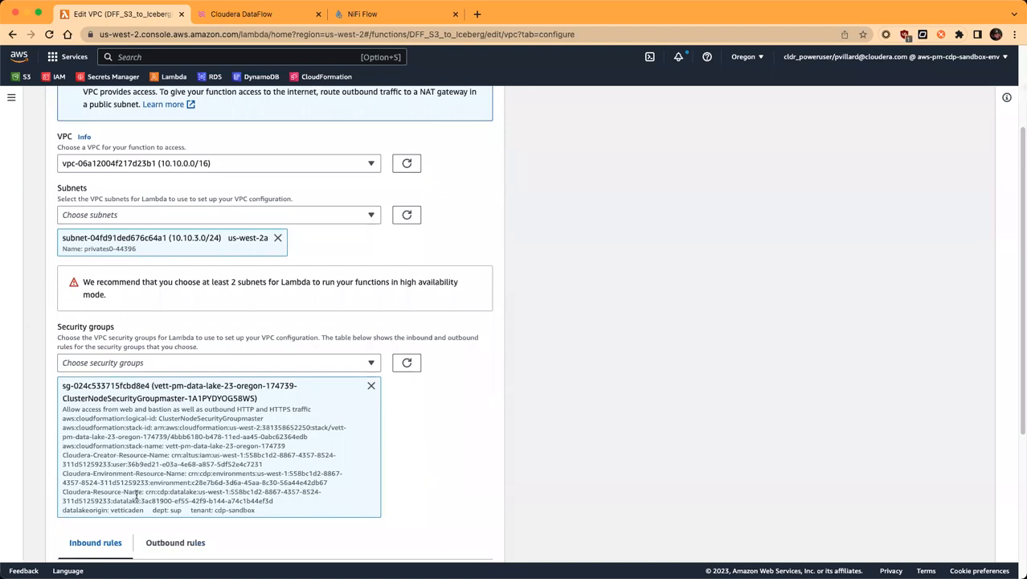
pyautogui.scroll(-3, 251, 502)
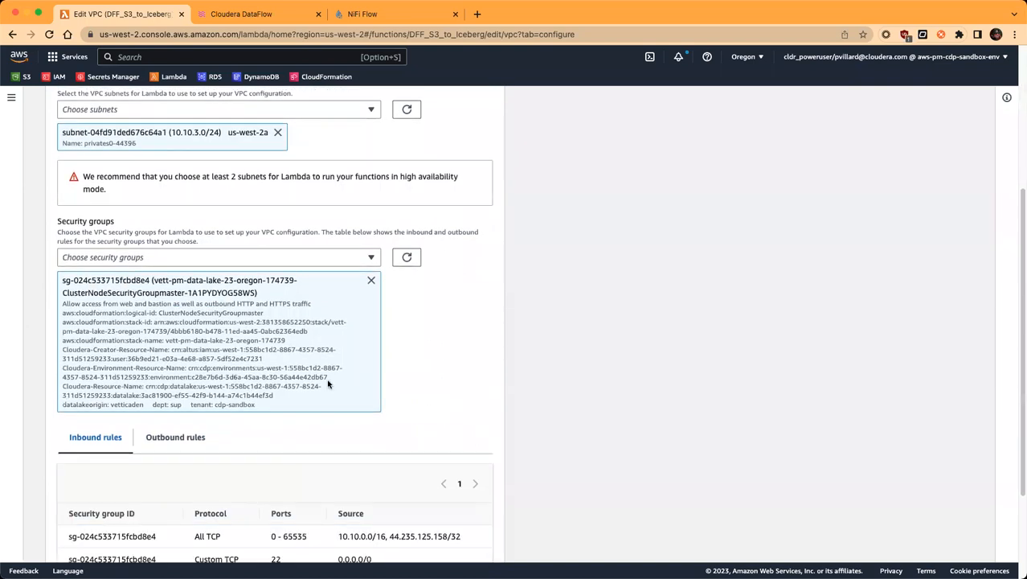
pyautogui.scroll(-2, 328, 378)
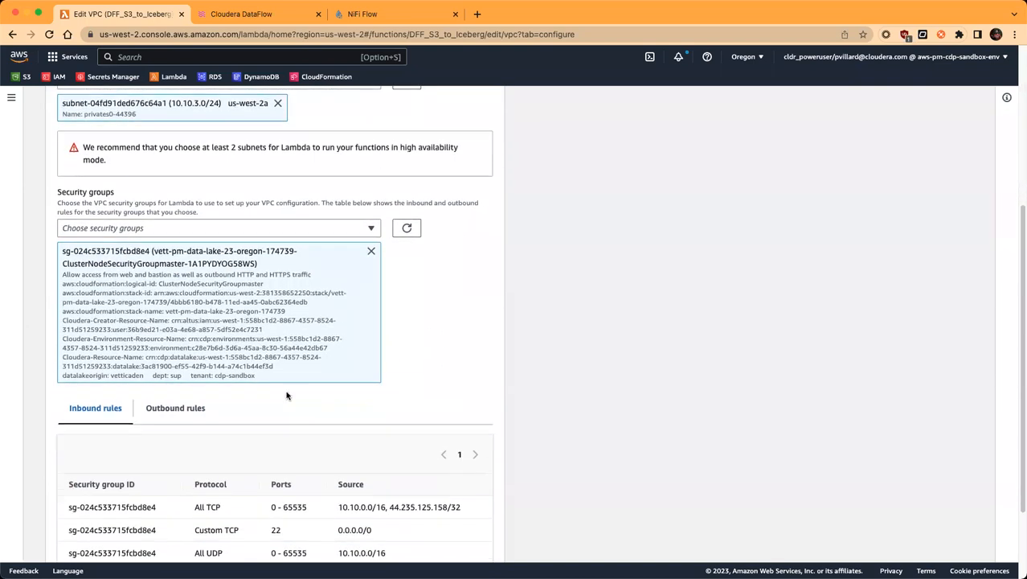
pyautogui.scroll(-3, 287, 395)
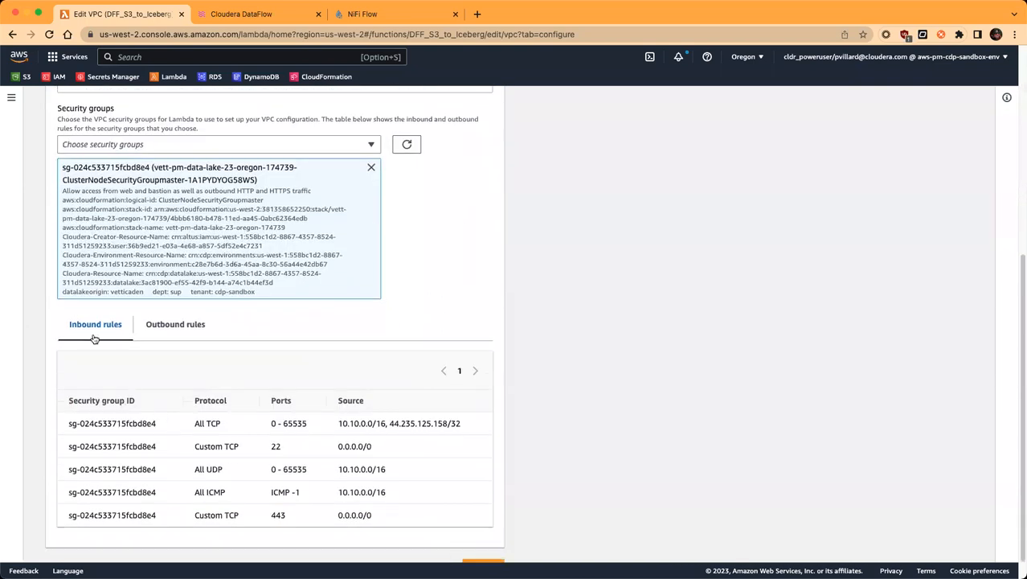
# Compare the security group's outbound and inbound rules, and leave the VPC settings without saving.
pyautogui.click(178, 327)
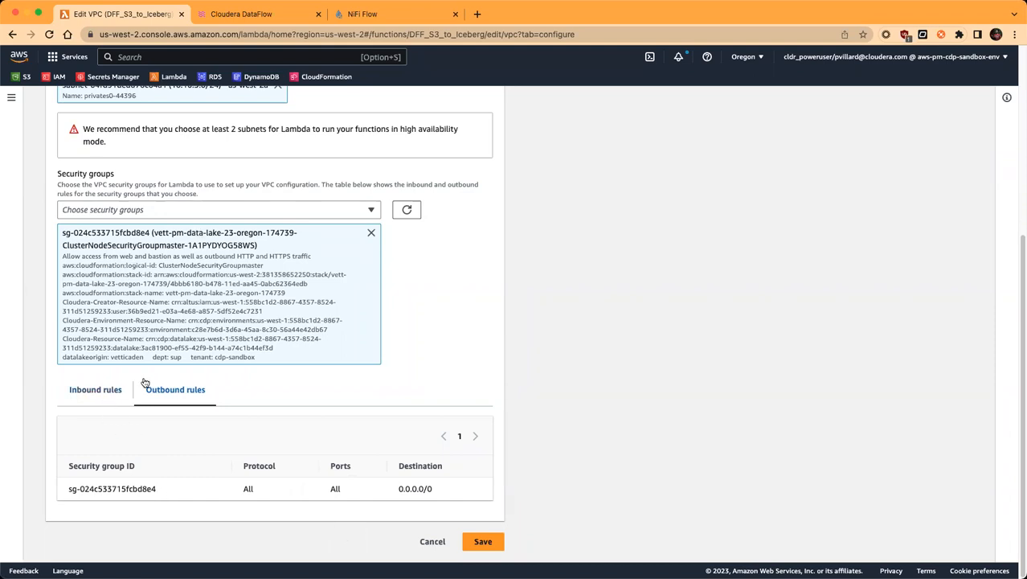
pyautogui.click(94, 389)
pyautogui.scroll(-2, 272, 414)
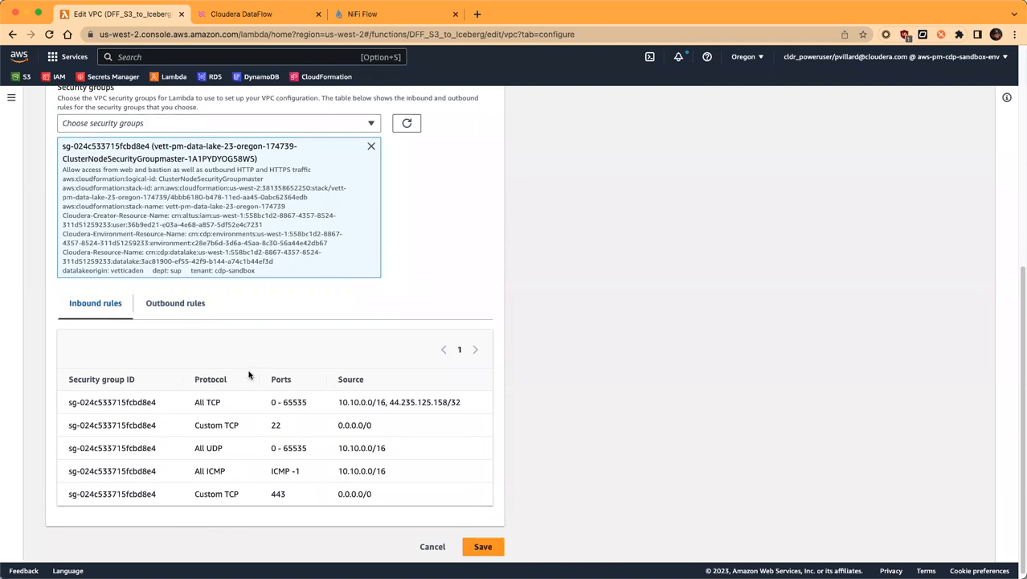
pyautogui.scroll(3, 249, 375)
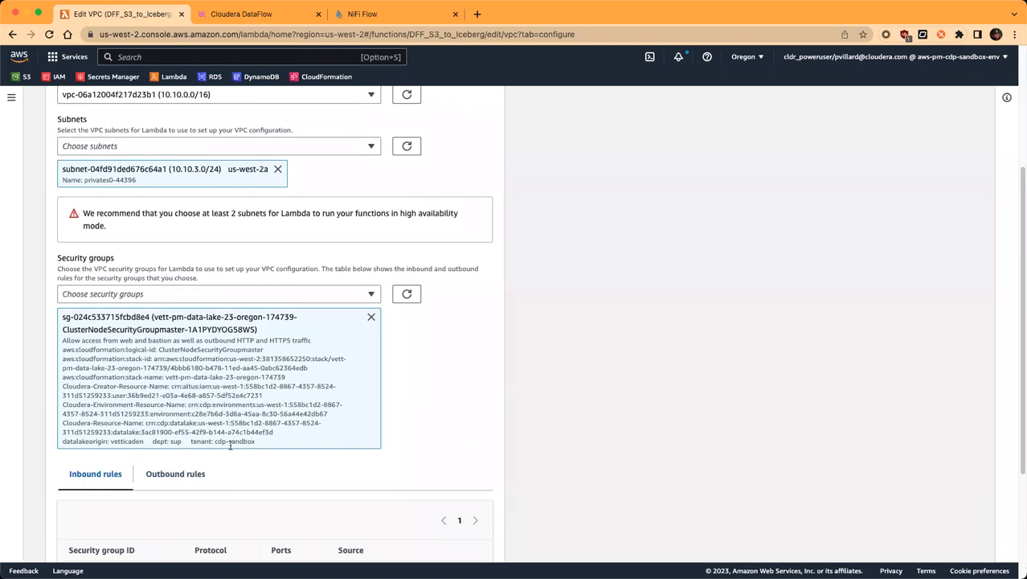
pyautogui.click(191, 473)
pyautogui.scroll(-2, 265, 466)
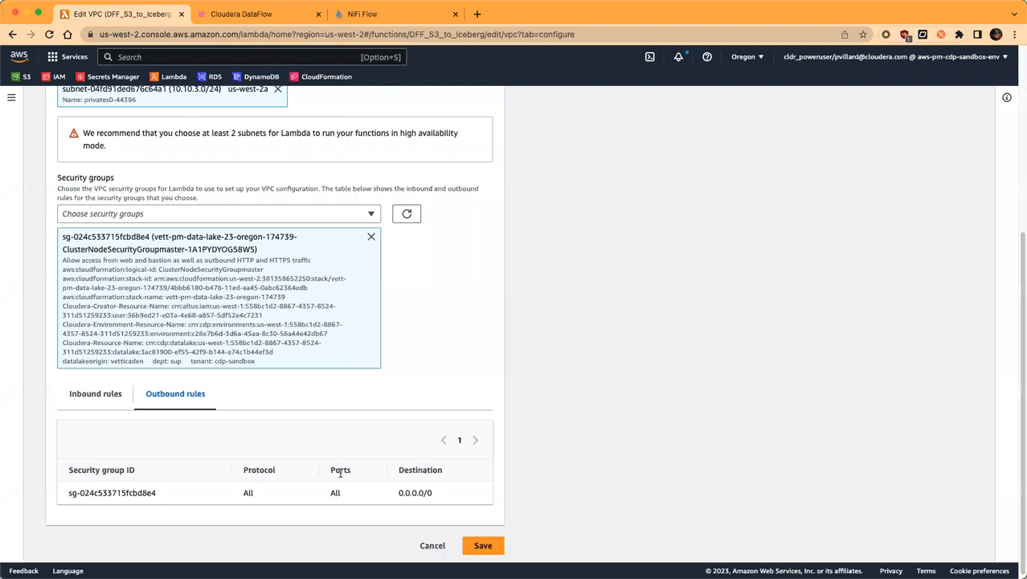
pyautogui.scroll(2, 302, 414)
pyautogui.scroll(4, 314, 413)
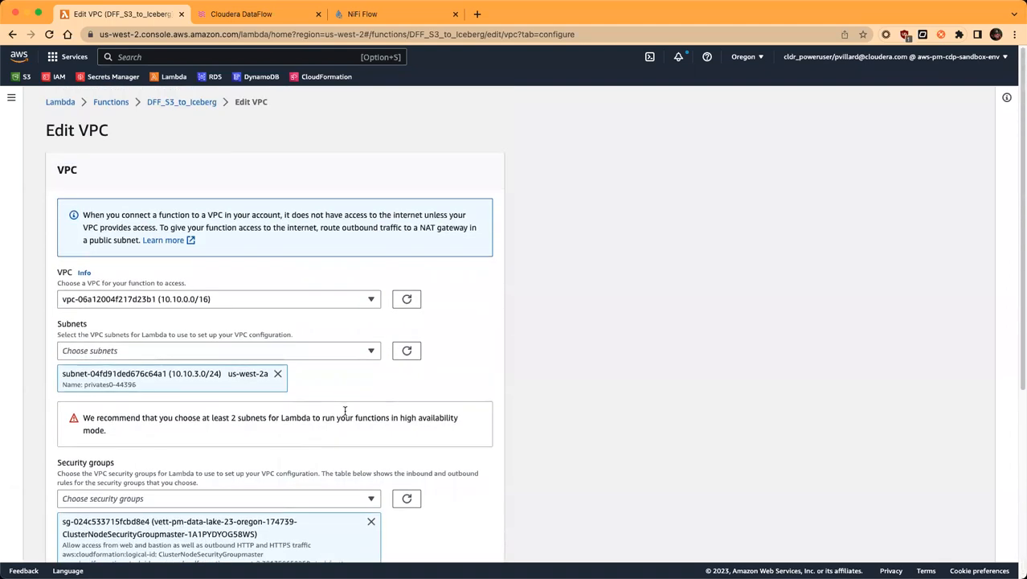
pyautogui.scroll(-2, 345, 291)
pyautogui.scroll(-5, 348, 291)
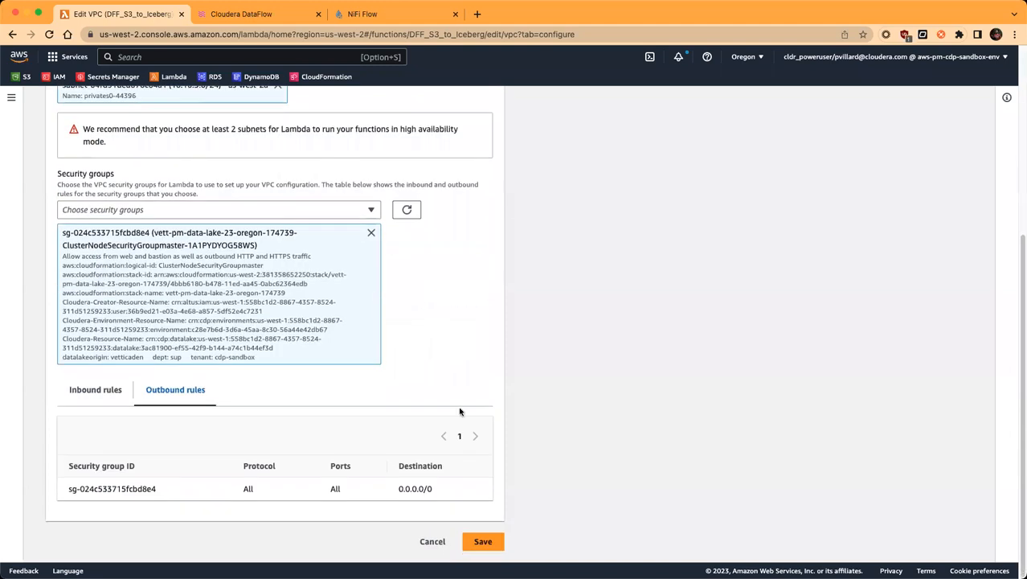
pyautogui.click(432, 541)
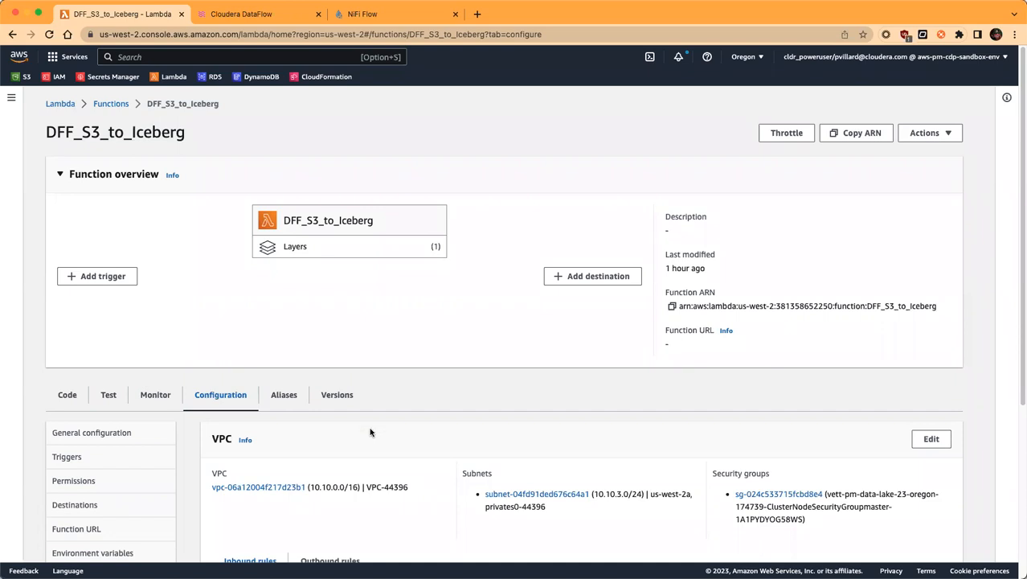
# Open the function's VPC details and examine the vett-rt-lambda-private0 route table from the resource map.
pyautogui.scroll(-1, 369, 433)
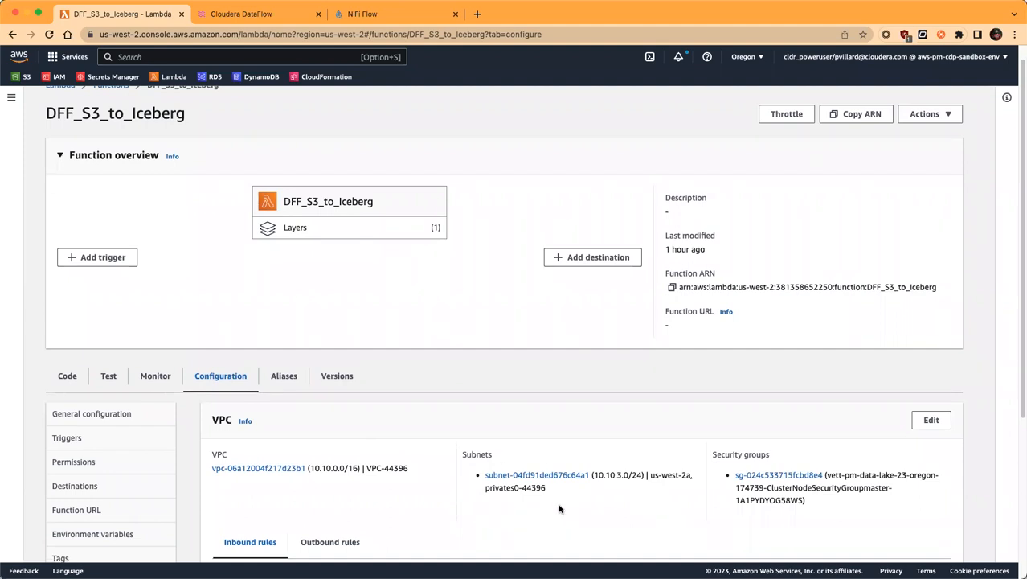
pyautogui.click(267, 471)
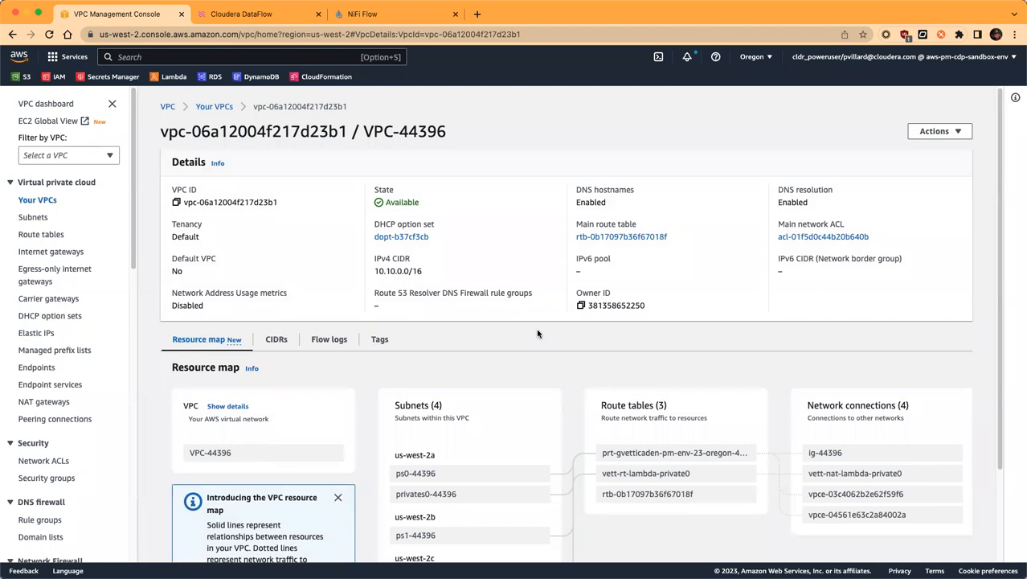
pyautogui.scroll(-3, 538, 333)
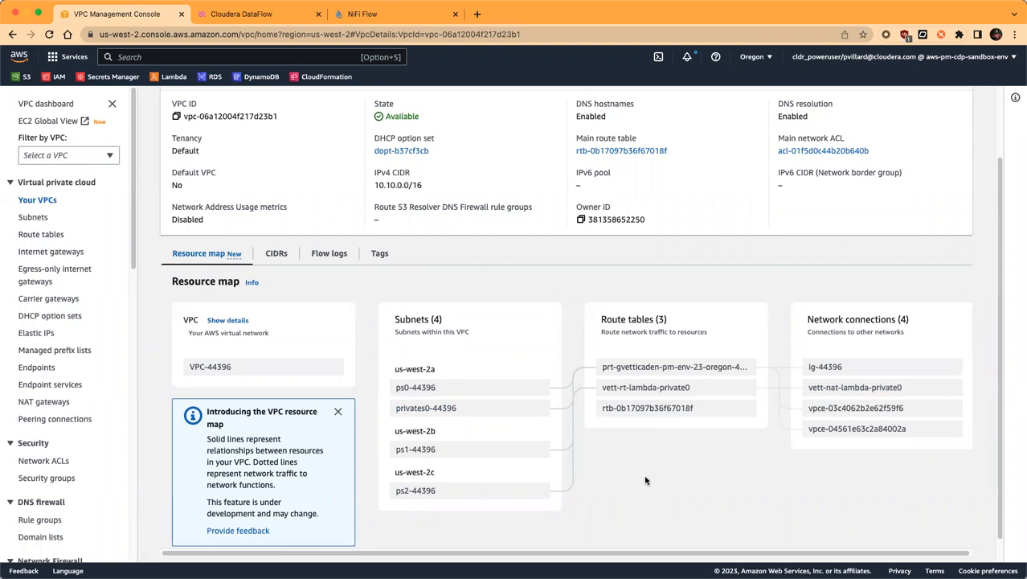
pyautogui.click(682, 391)
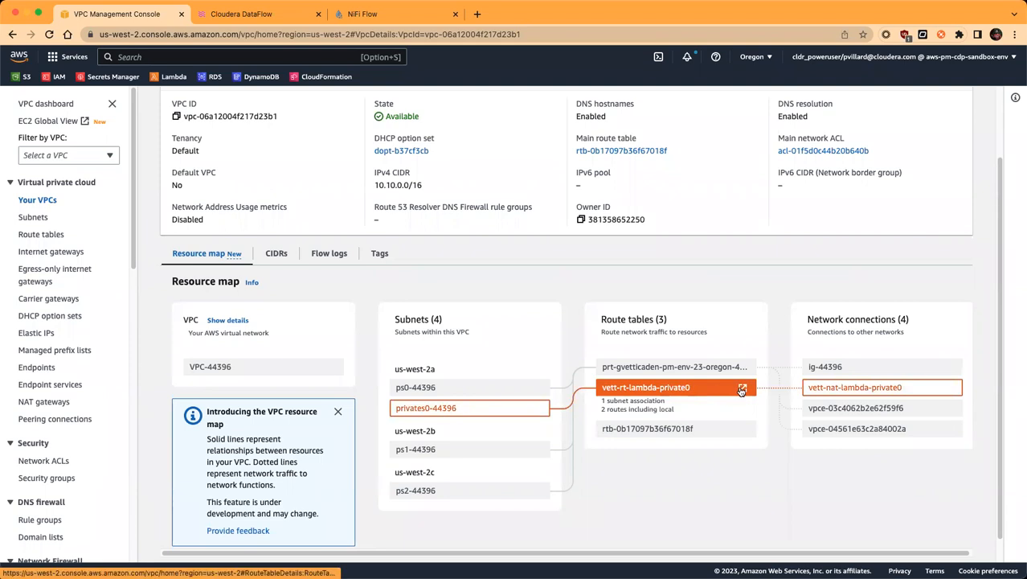
pyautogui.click(741, 388)
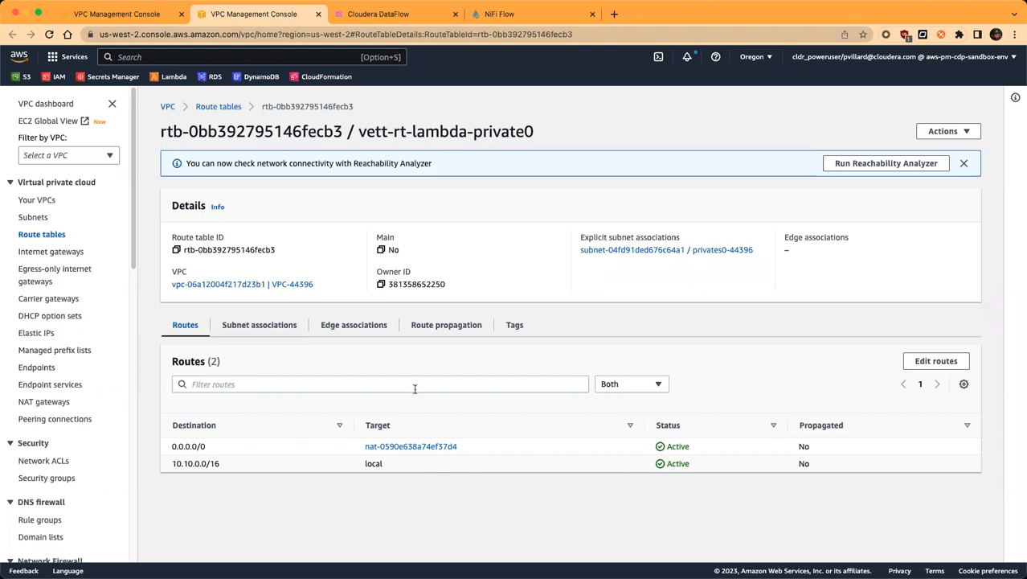
pyautogui.click(319, 15)
pyautogui.moveTo(875, 394)
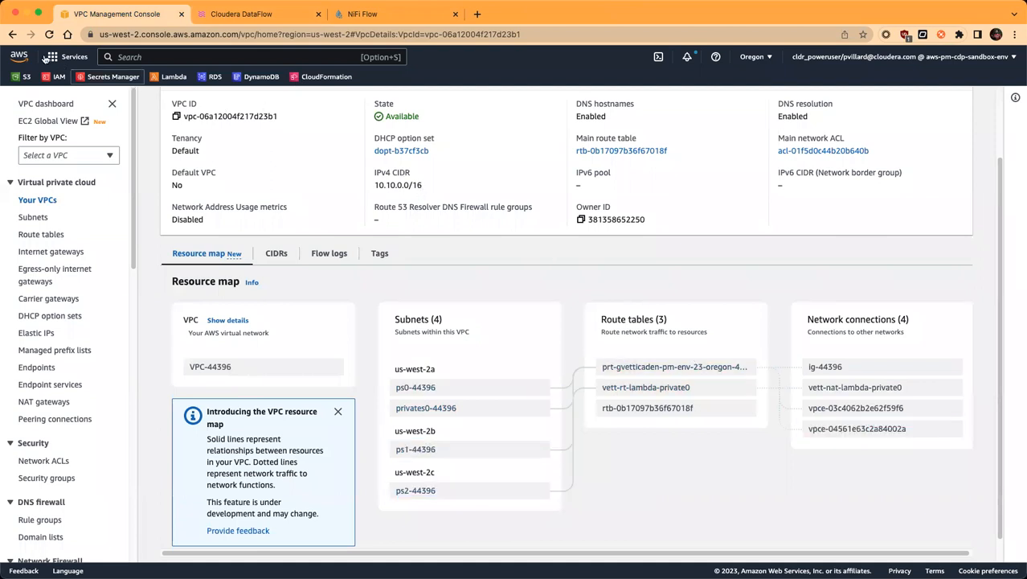
# Return to the function's permissions, open its execution role in IAM and expand the CreateNetworkInterfaceAndTagsEC2 policy.
pyautogui.click(12, 35)
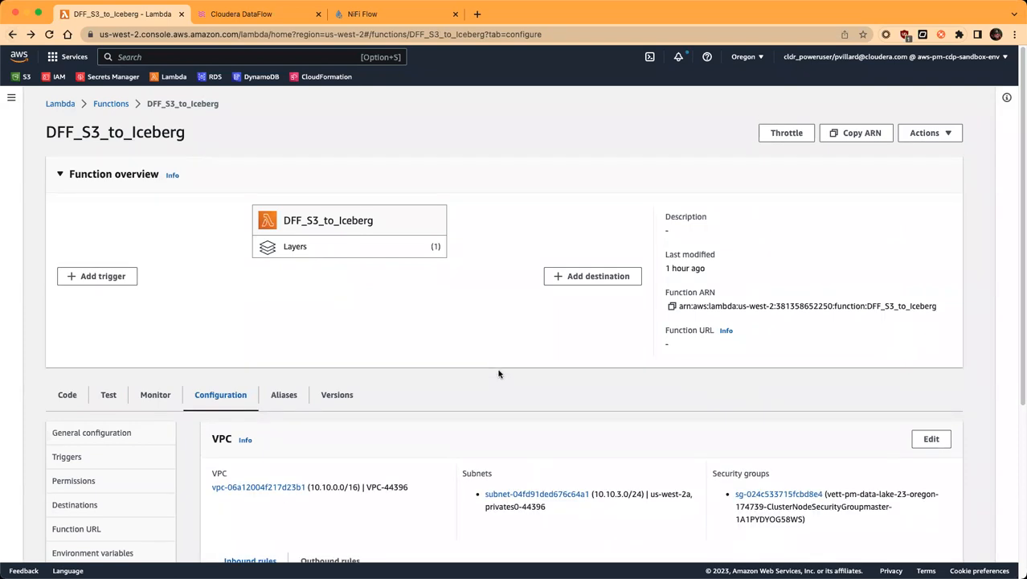
pyautogui.scroll(-2, 485, 406)
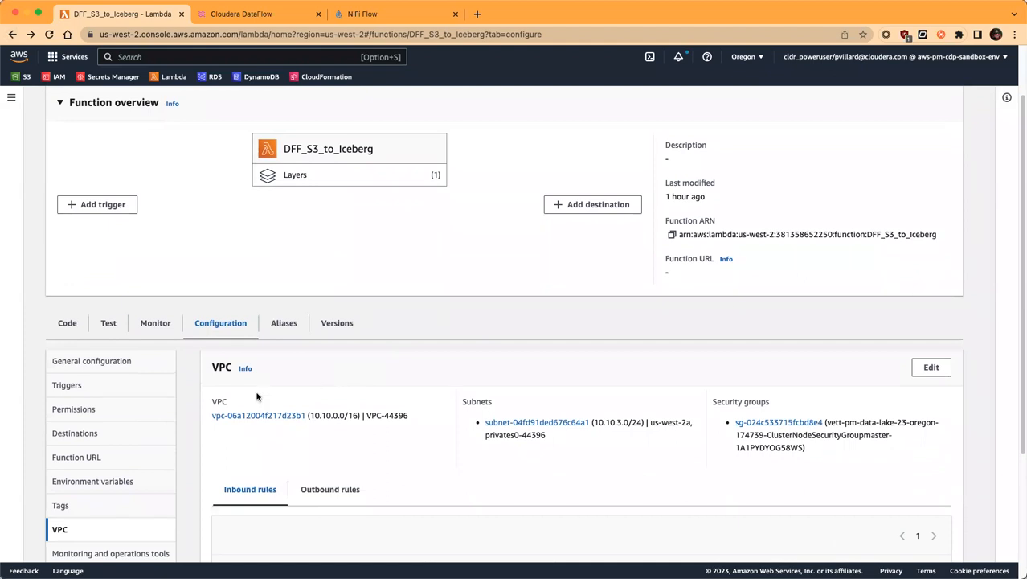
pyautogui.click(74, 409)
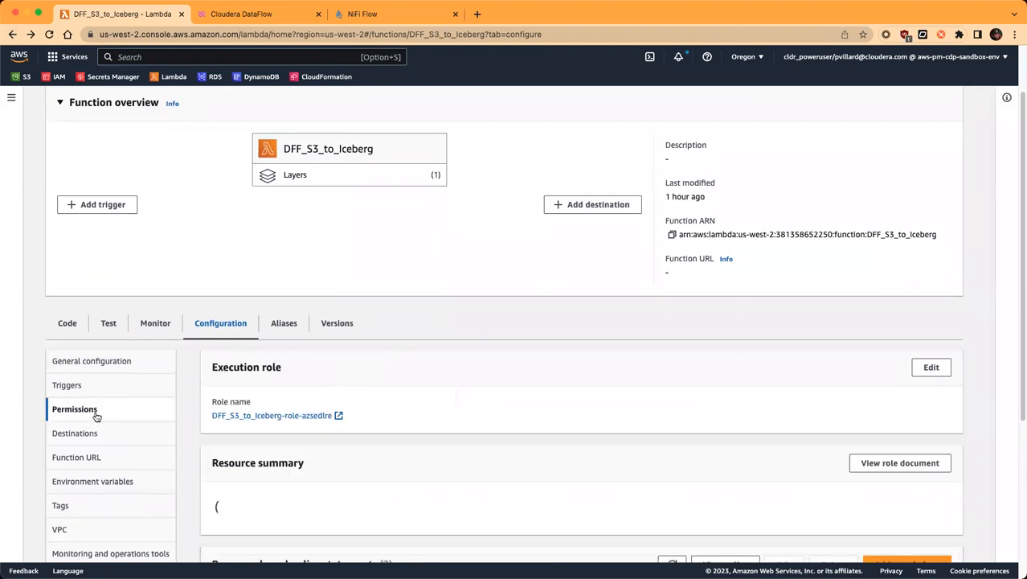
pyautogui.click(287, 416)
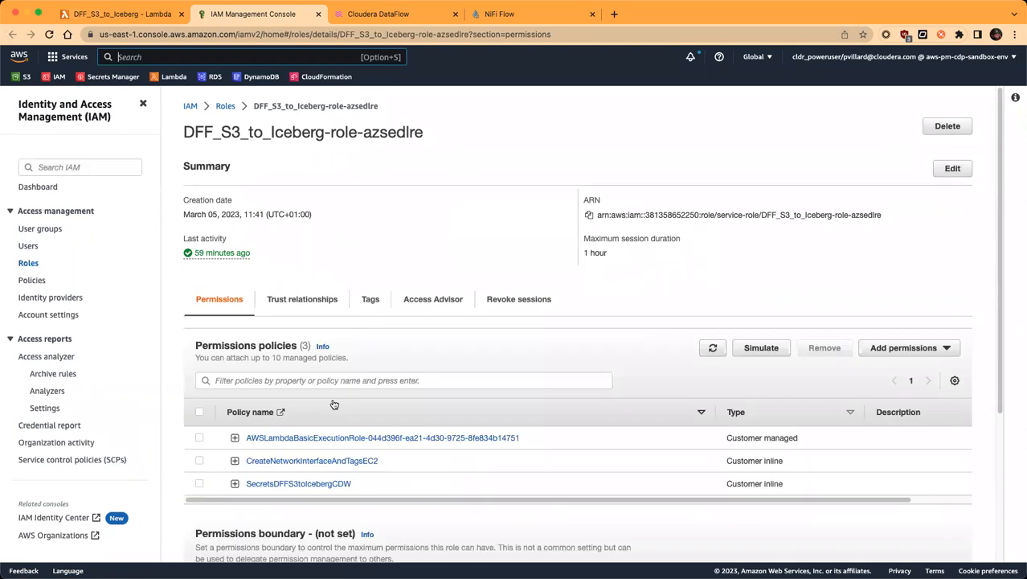
pyautogui.scroll(-1, 338, 402)
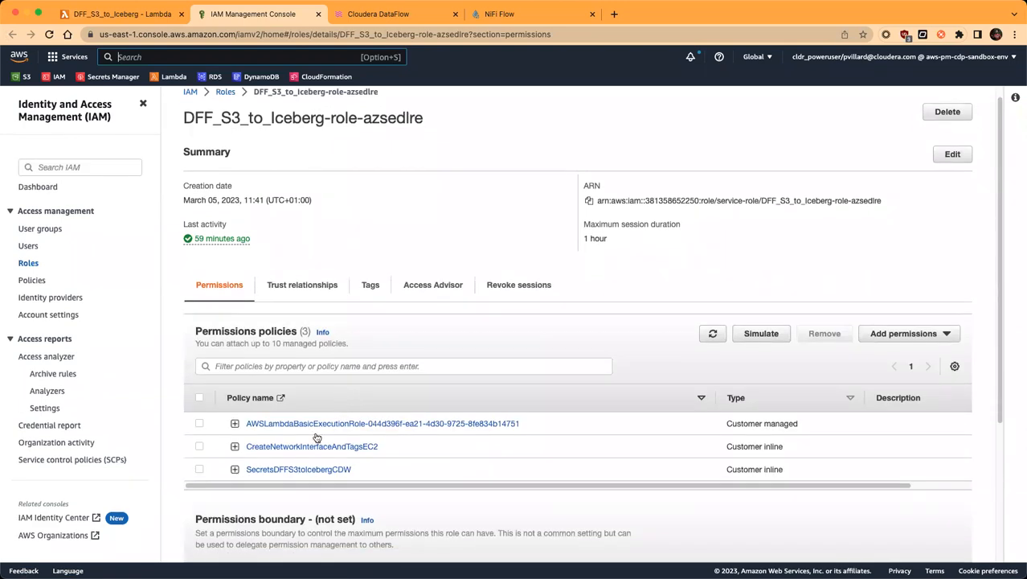
pyautogui.click(235, 447)
pyautogui.scroll(-3, 458, 341)
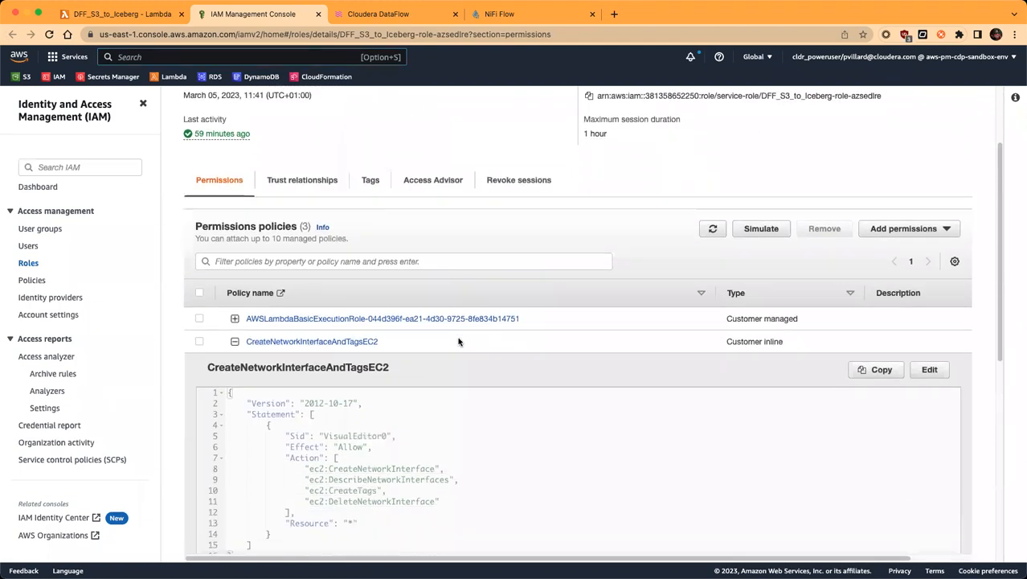
# Review and collapse the CreateNetworkInterfaceAndTagsEC2 policy, then show the Lambda function's environment variables.
pyautogui.scroll(-1, 459, 341)
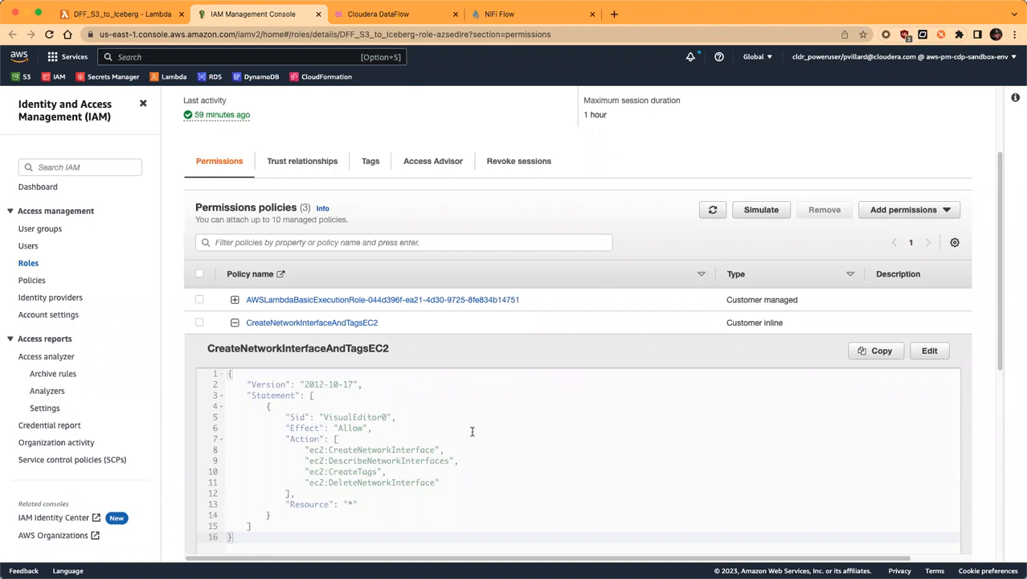
pyautogui.click(234, 323)
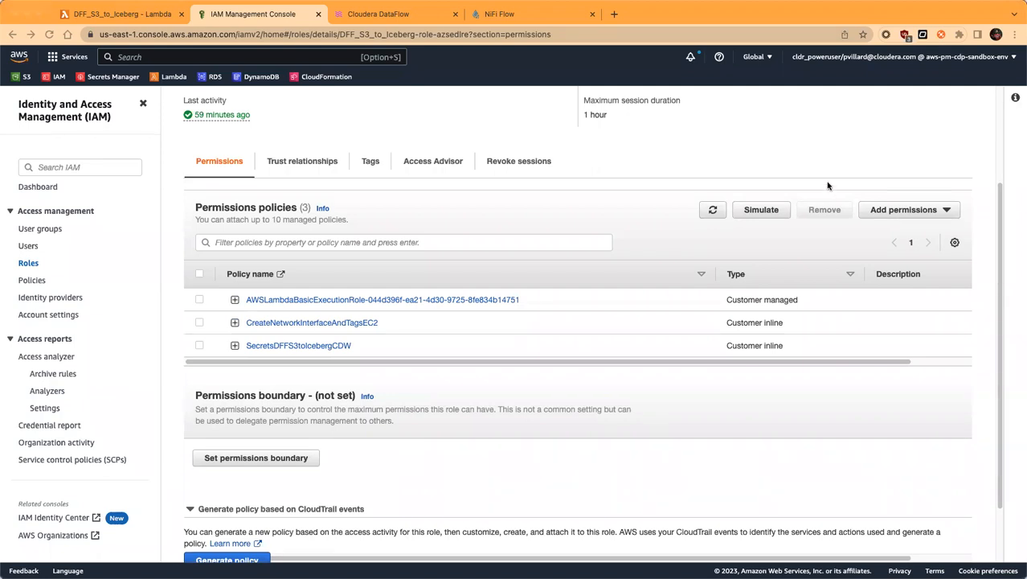
pyautogui.click(82, 18)
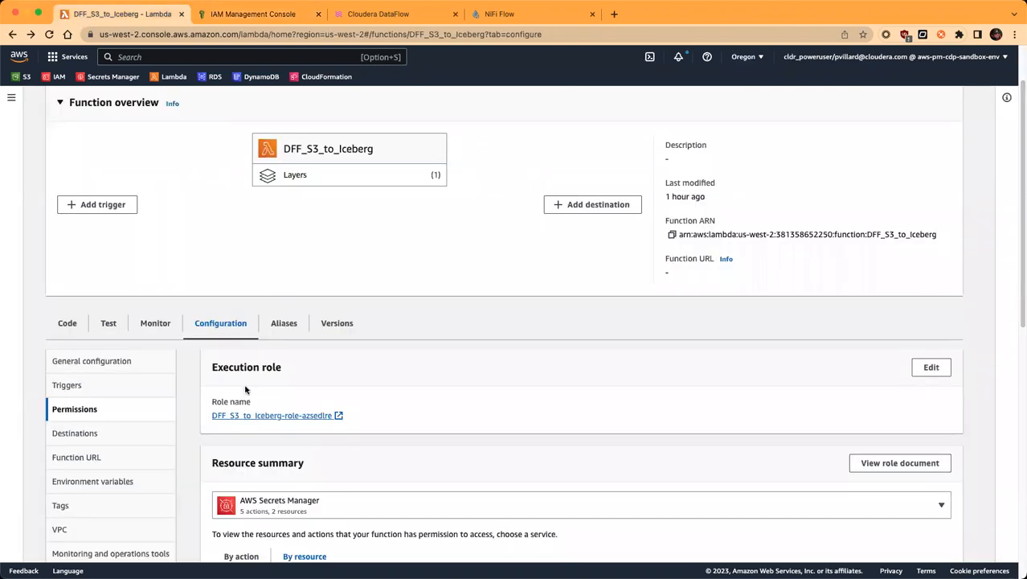
pyautogui.click(92, 482)
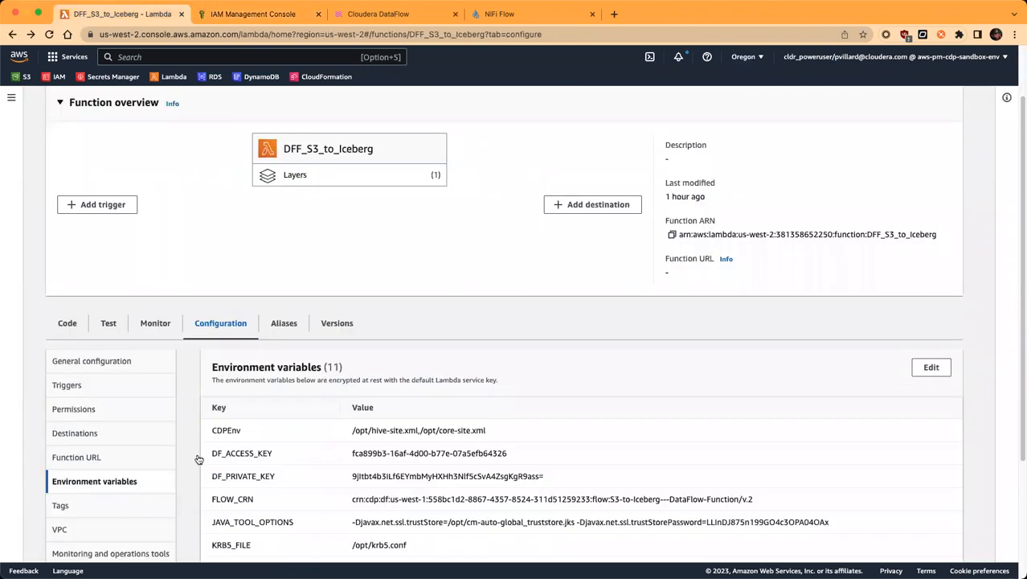
pyautogui.scroll(-1, 292, 422)
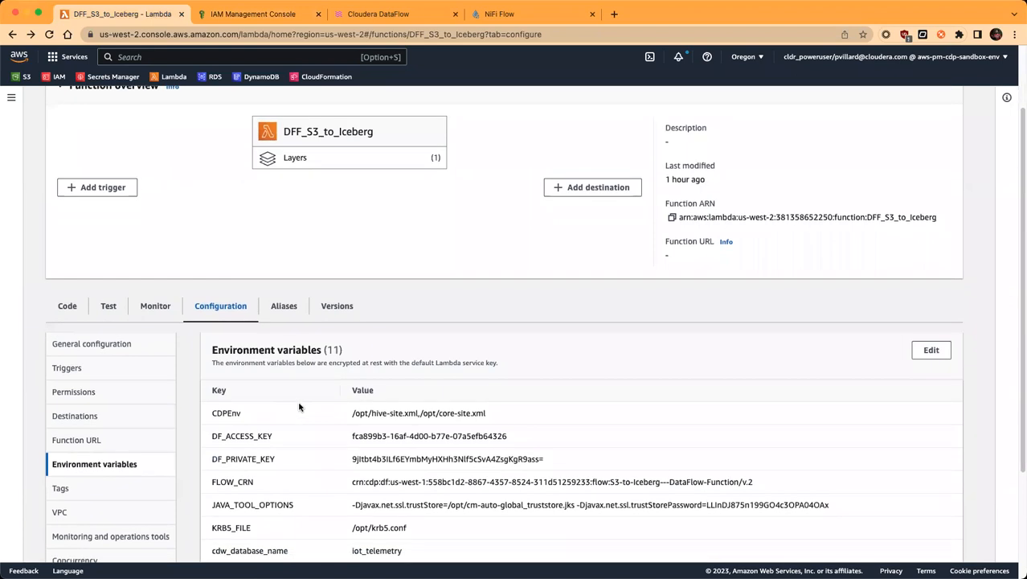
pyautogui.scroll(-1, 297, 410)
pyautogui.scroll(-3, 301, 402)
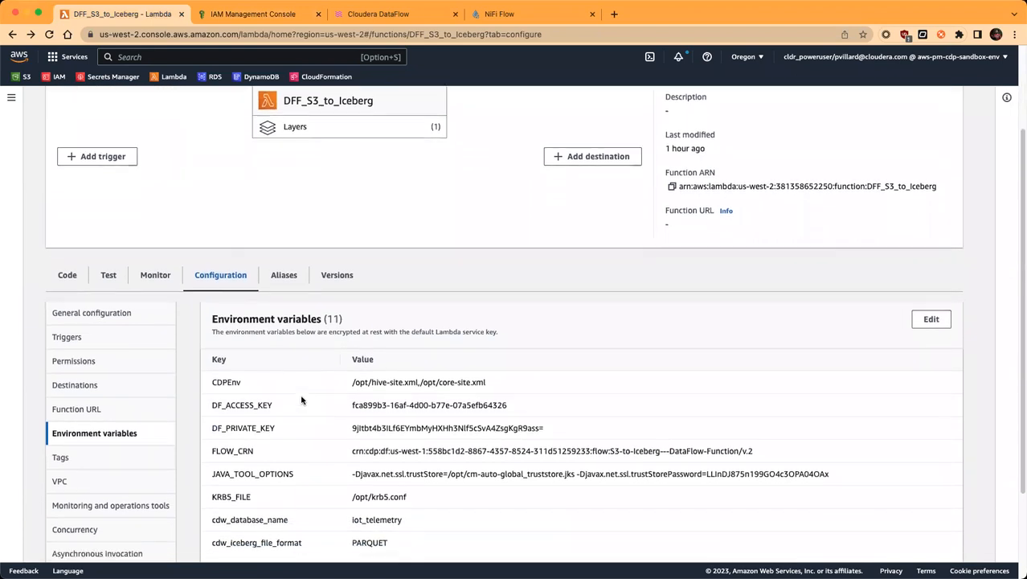
pyautogui.scroll(-1, 302, 398)
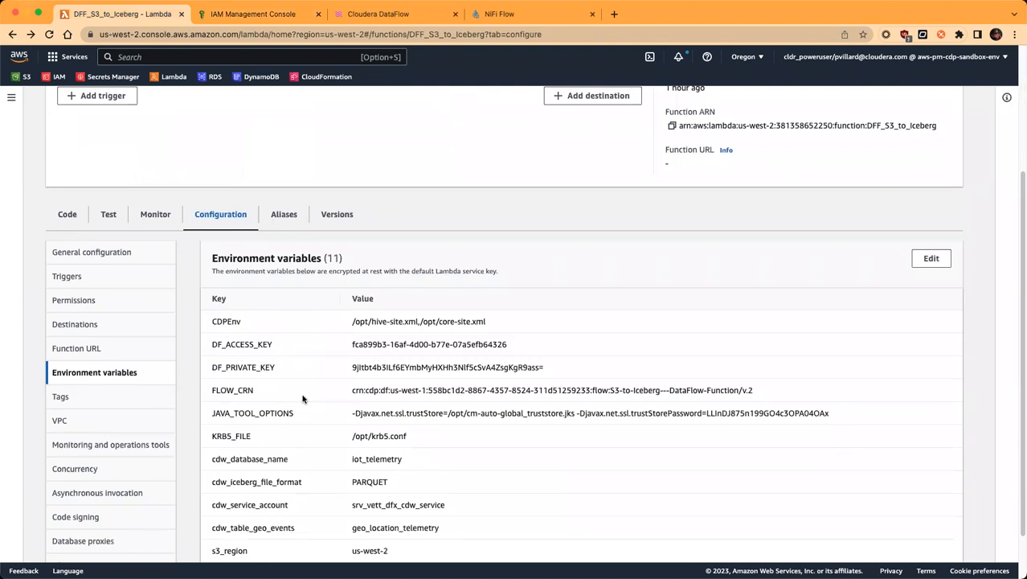
# Highlight the KRB5_FILE environment variable and its /opt/krb5.conf value, and clear the selection.
pyautogui.doubleClick(223, 437)
pyautogui.moveTo(352, 436); pyautogui.dragTo(225, 432)
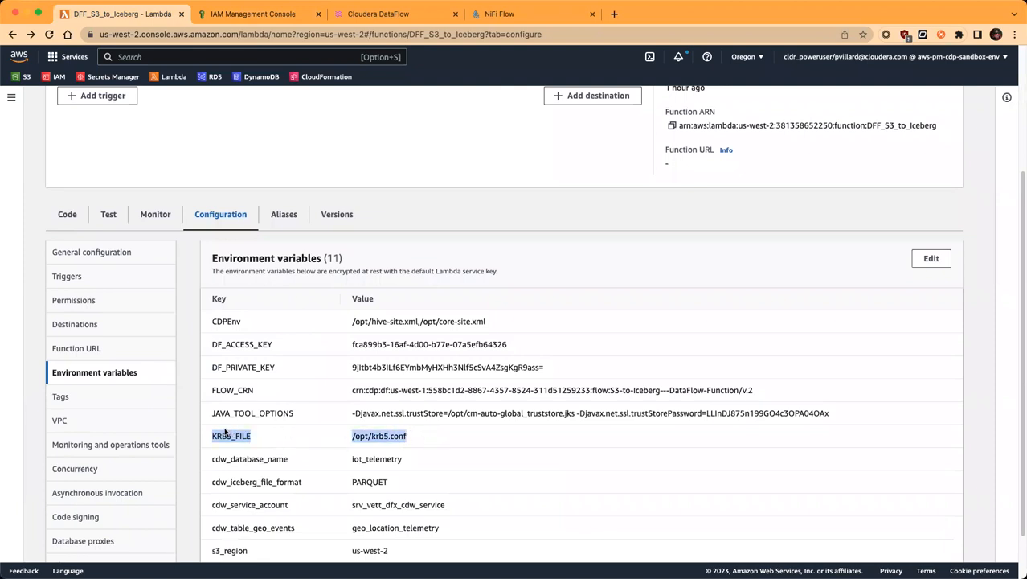
pyautogui.click(449, 439)
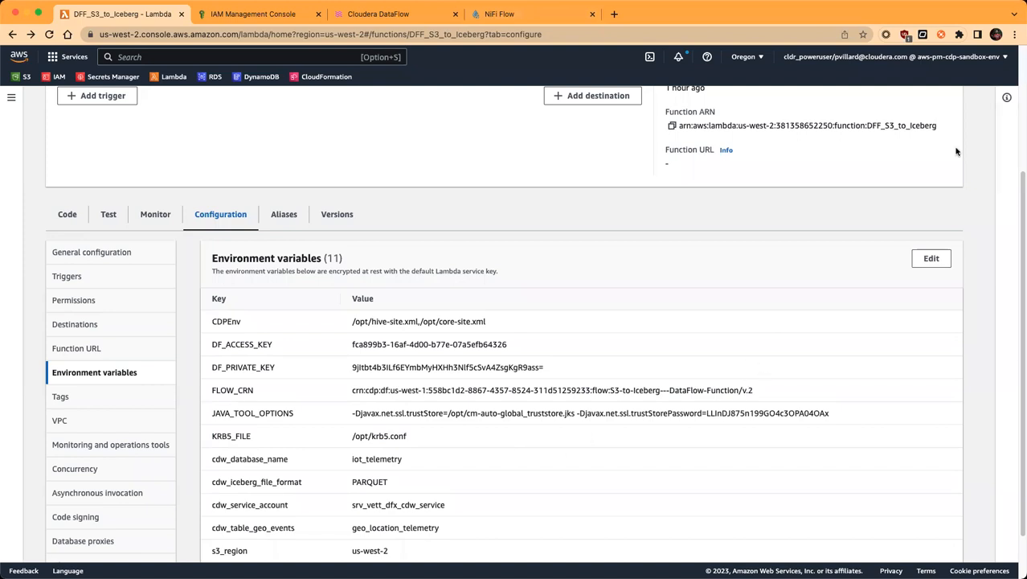
# Switch to the text editor and highlight the kdc, master_kdc, admin_server and default_domain entries in the realms section of krb5.conf.
pyautogui.press('super+Tab')
pyautogui.press('super+Tab')
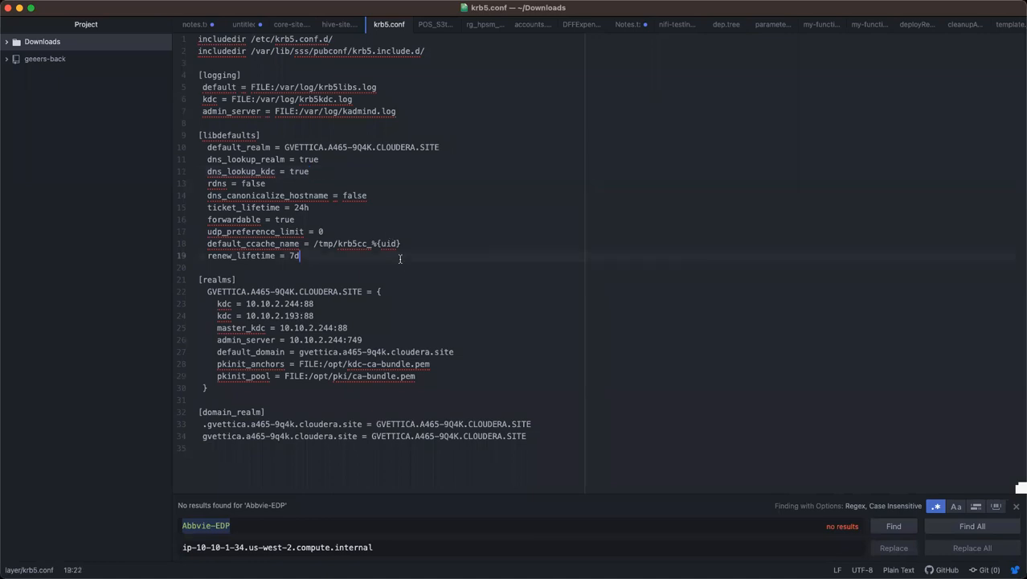
pyautogui.click(396, 335)
pyautogui.moveTo(396, 334); pyautogui.dragTo(400, 293)
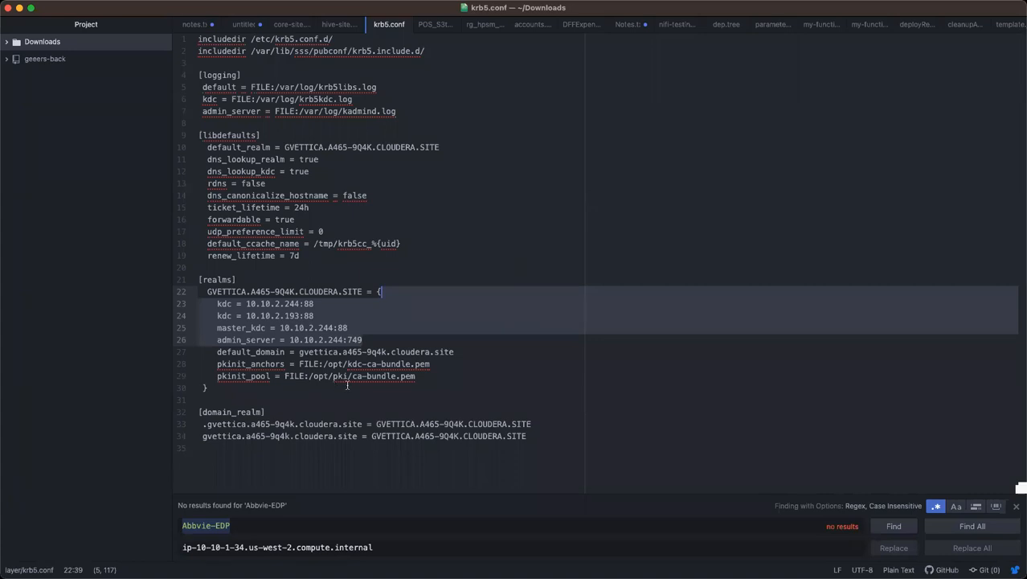
pyautogui.click(471, 344)
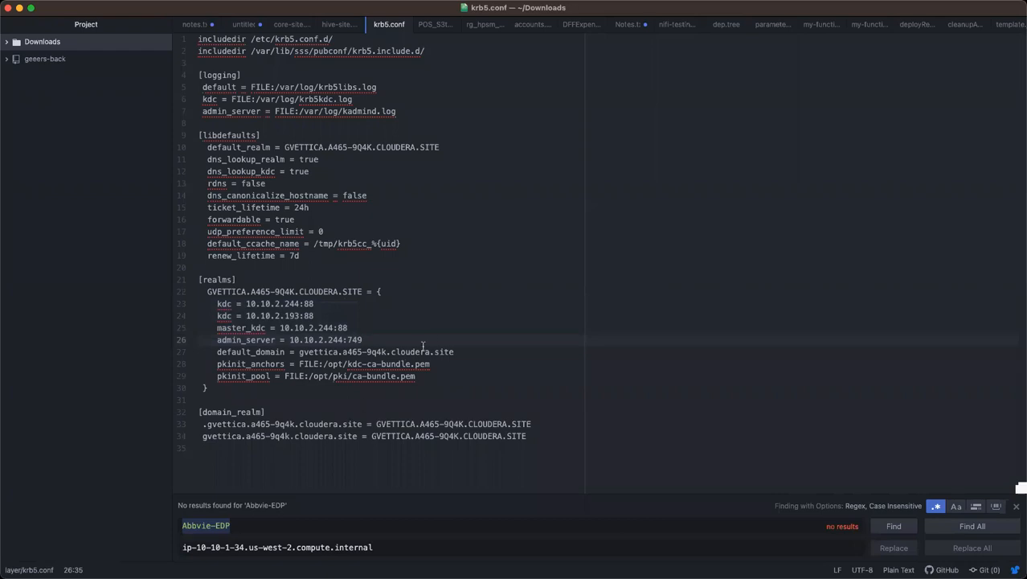
pyautogui.moveTo(455, 352); pyautogui.dragTo(446, 293)
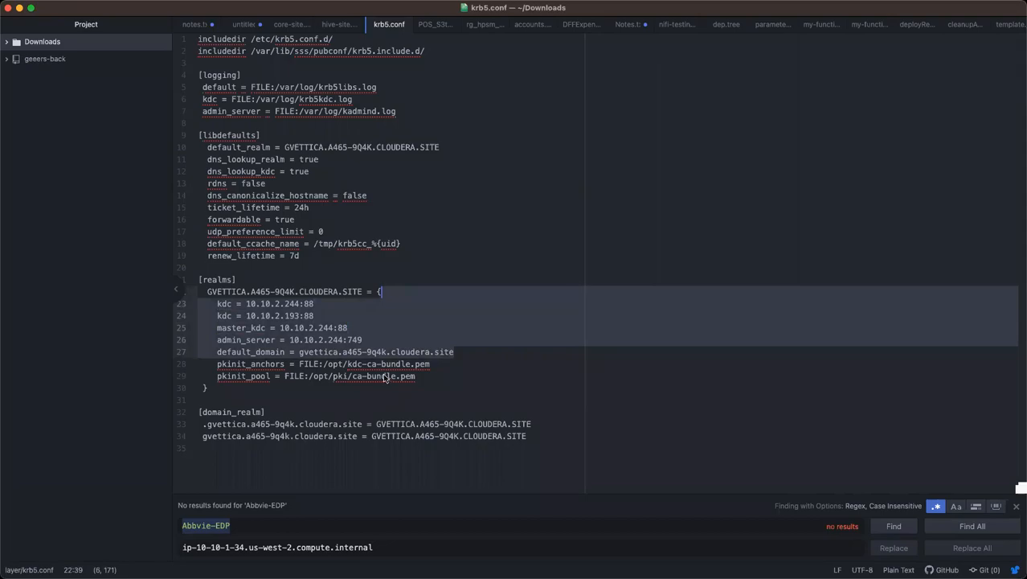
# Switch back to the browser, open the Cloudera Management Console, filter the environments by "gv" and open the matching Oregon environment.
pyautogui.press('super+Tab')
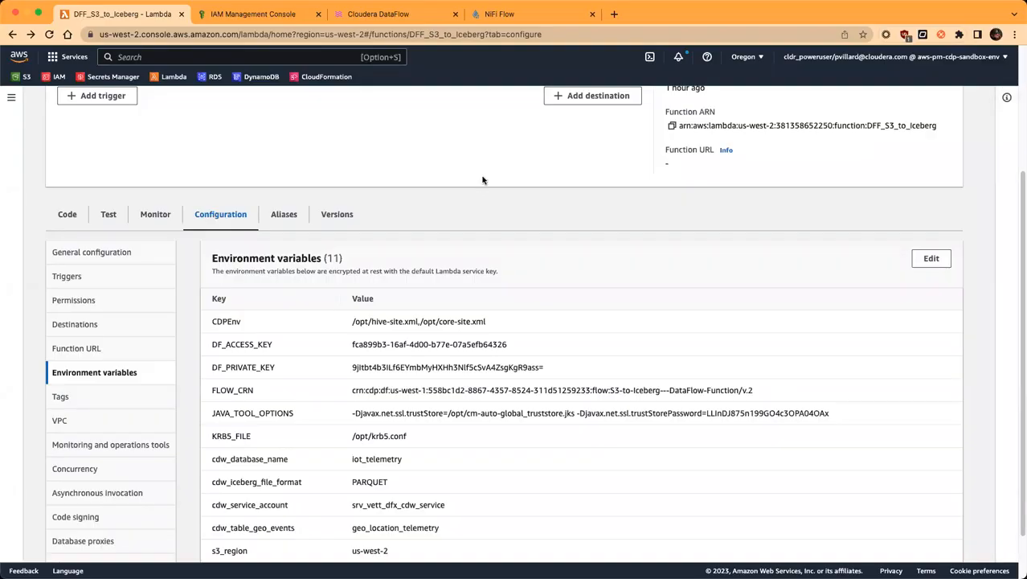
pyautogui.click(401, 15)
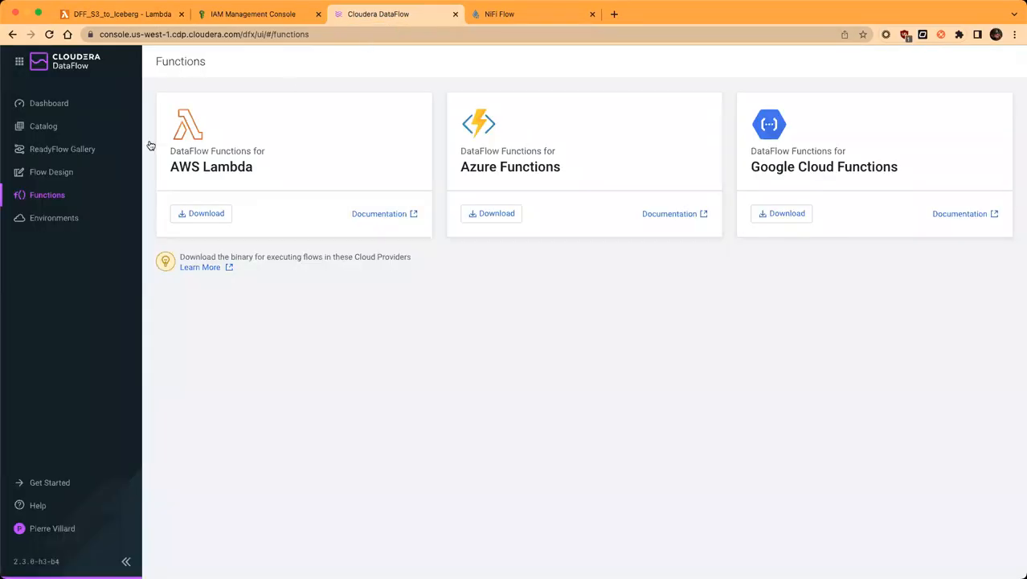
pyautogui.click(19, 61)
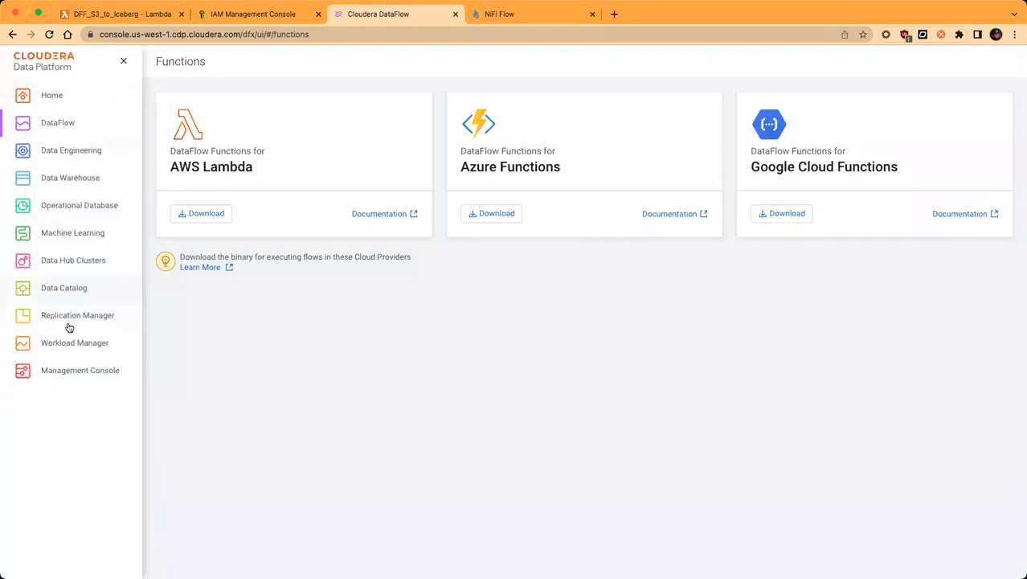
pyautogui.click(81, 378)
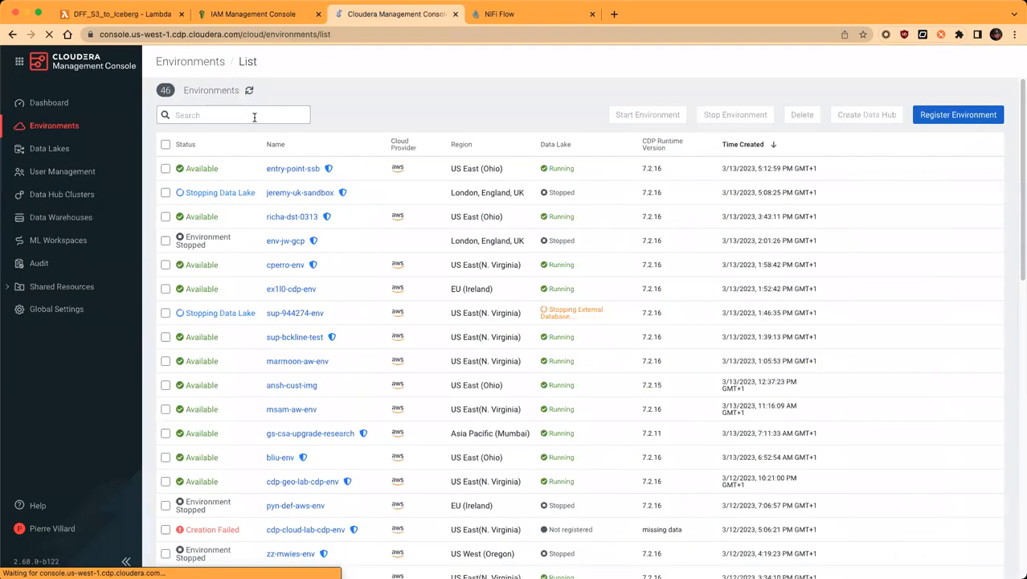
pyautogui.click(254, 115)
pyautogui.write('gv')
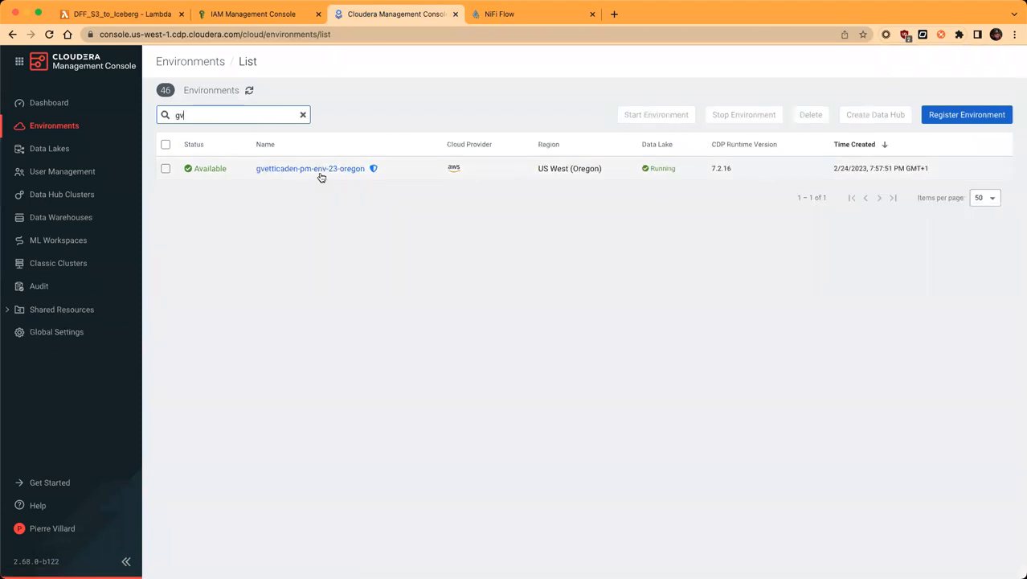
pyautogui.click(320, 169)
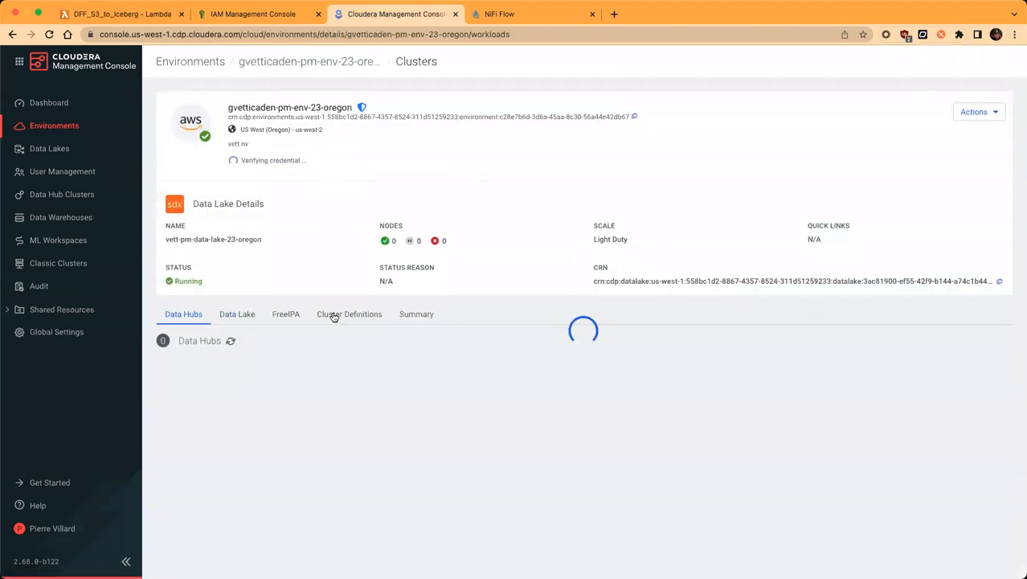
# Open the environment's Data Lake and FreeIPA details, and examine the private IP addresses of the FreeIPA nodes.
pyautogui.click(238, 330)
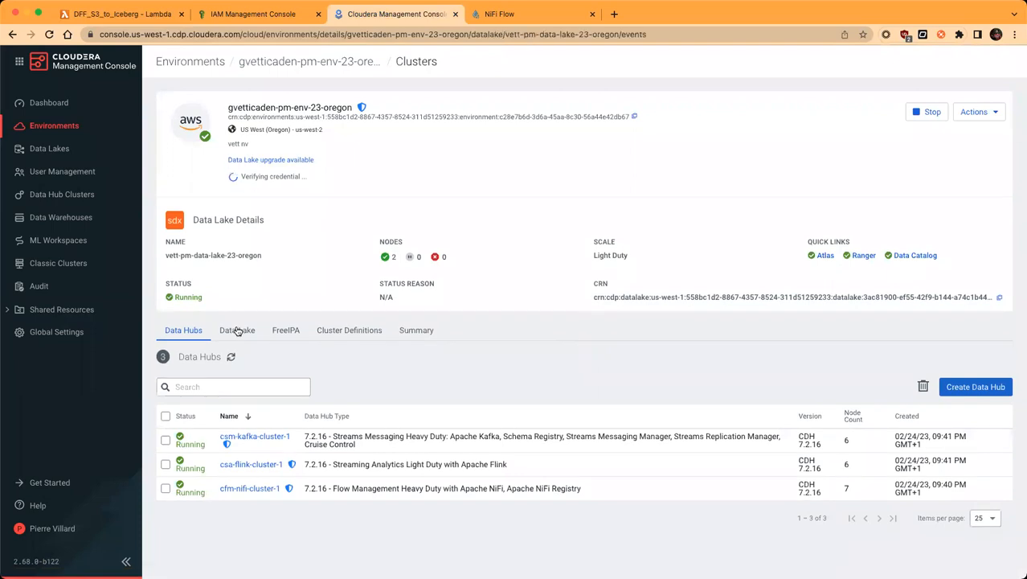
pyautogui.click(292, 315)
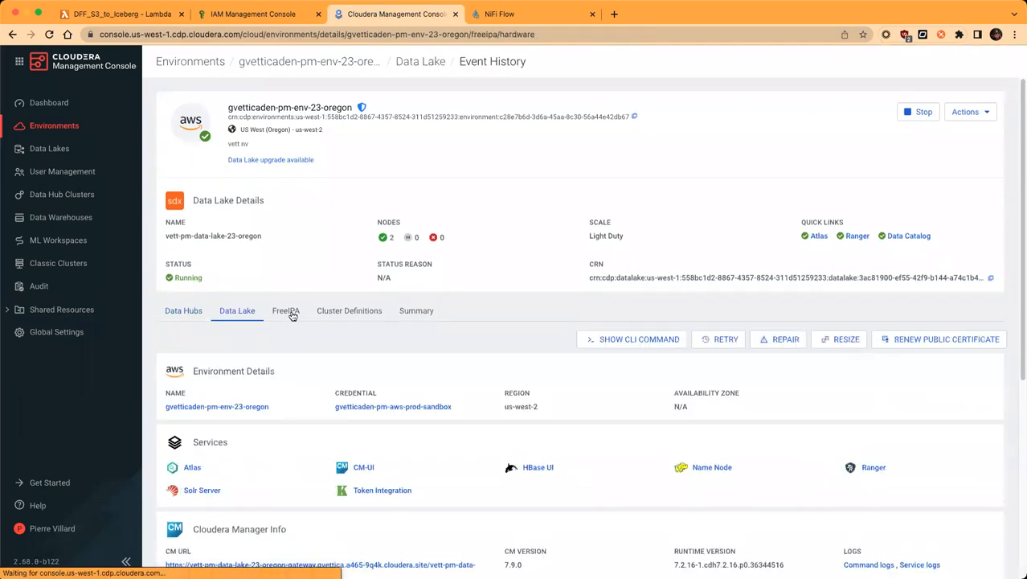
pyautogui.scroll(-1, 428, 330)
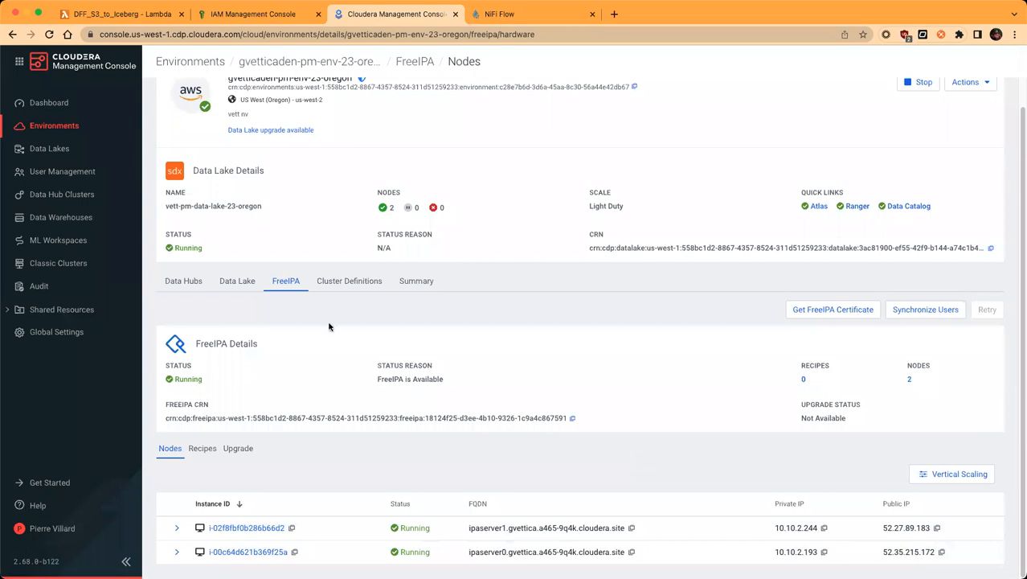
# Return to the DFF_S3_to_Iceberg Lambda function and examine the layers attached to its code.
pyautogui.click(147, 21)
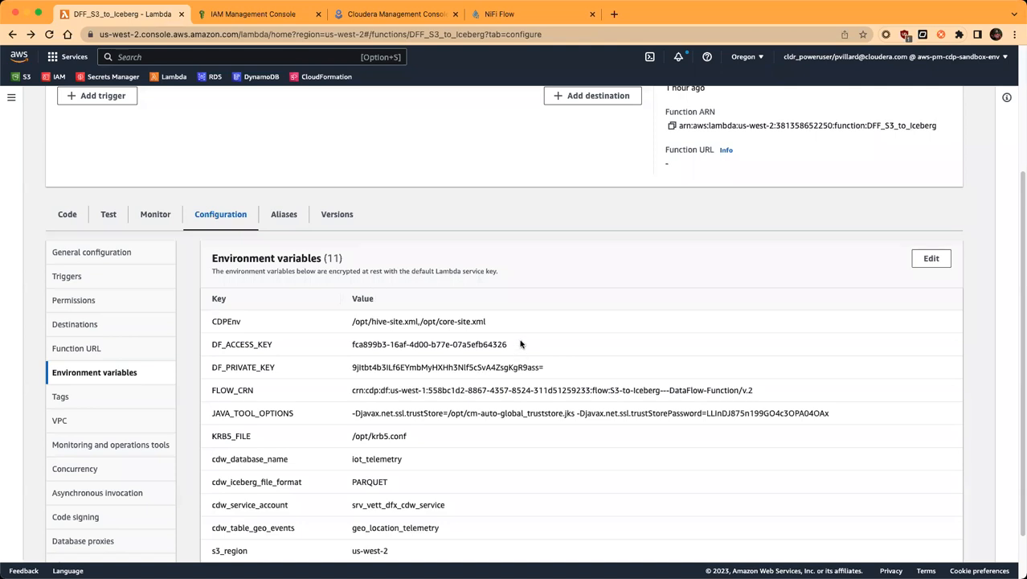
pyautogui.scroll(-1, 515, 346)
pyautogui.click(79, 204)
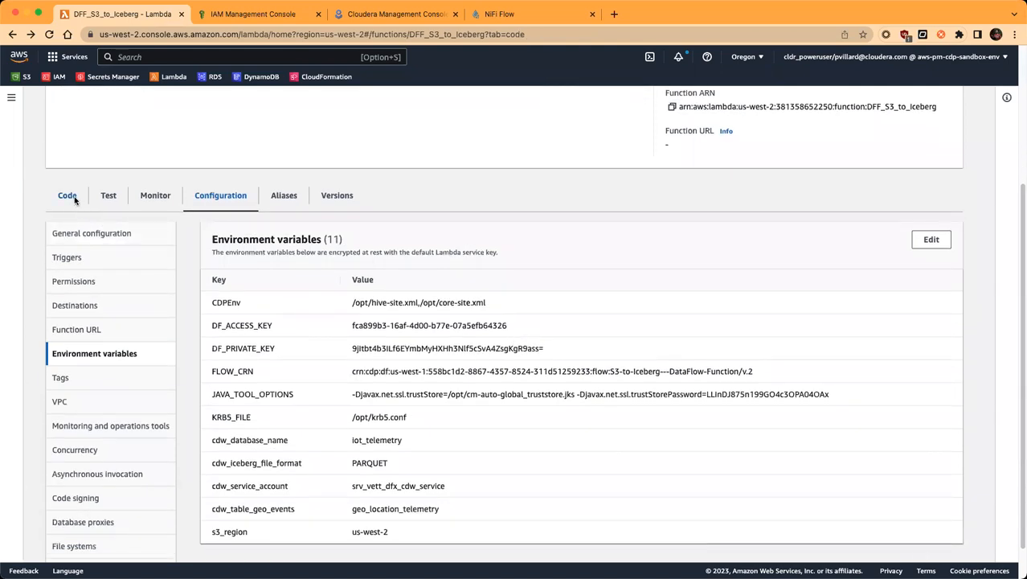
pyautogui.scroll(-5, 315, 315)
pyautogui.scroll(-1, 314, 315)
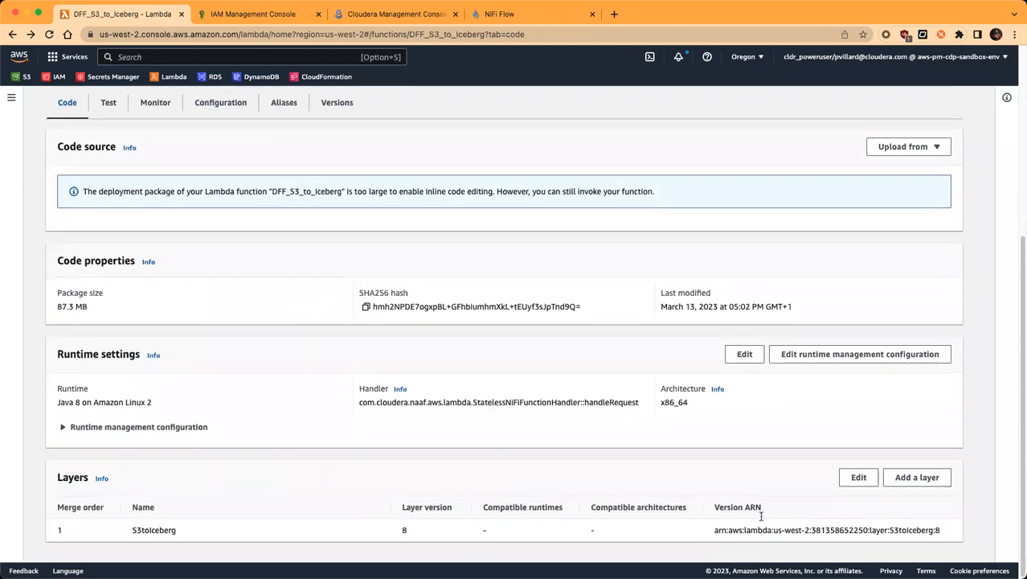
# Open the Lambda layers list, review the form for creating a layer from a .zip file, and cancel it.
pyautogui.scroll(7, 478, 374)
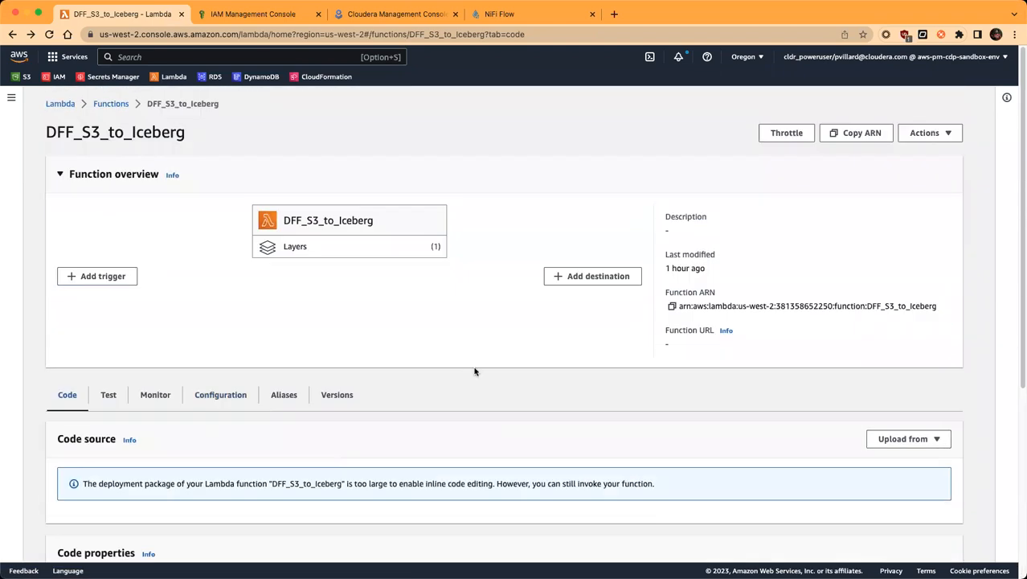
pyautogui.click(58, 104)
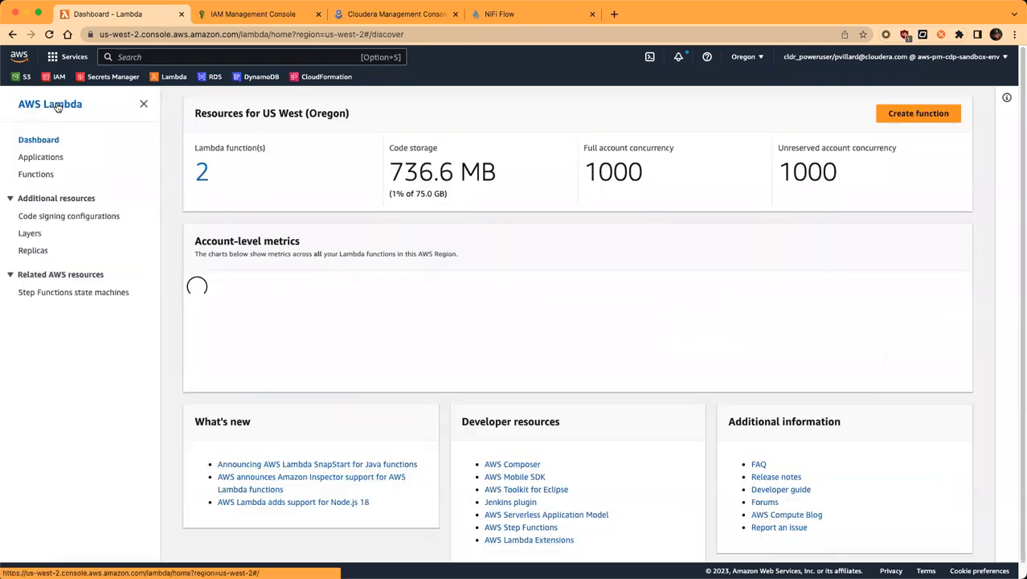
pyautogui.click(34, 234)
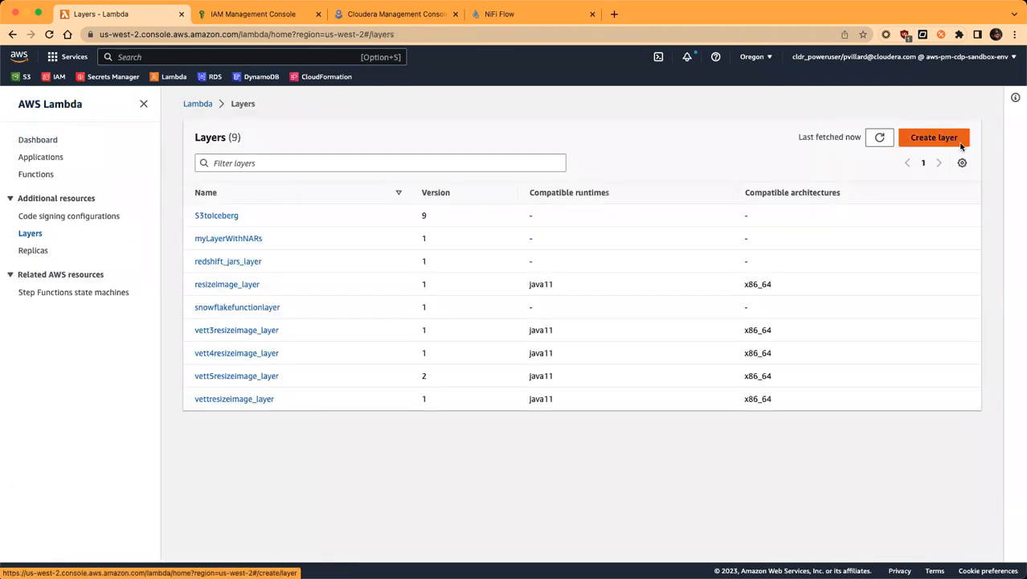
pyautogui.click(956, 138)
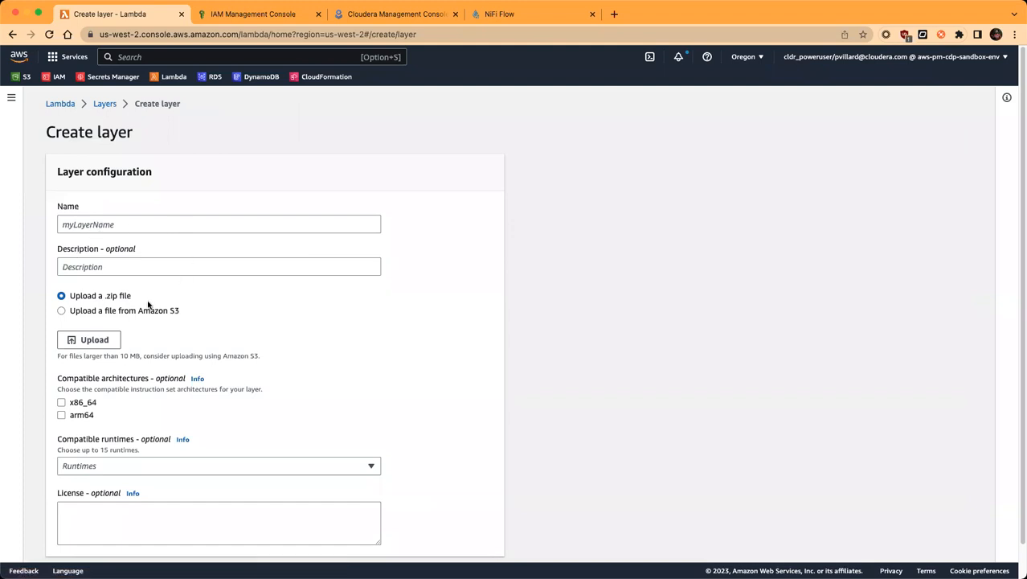
pyautogui.scroll(-1, 359, 414)
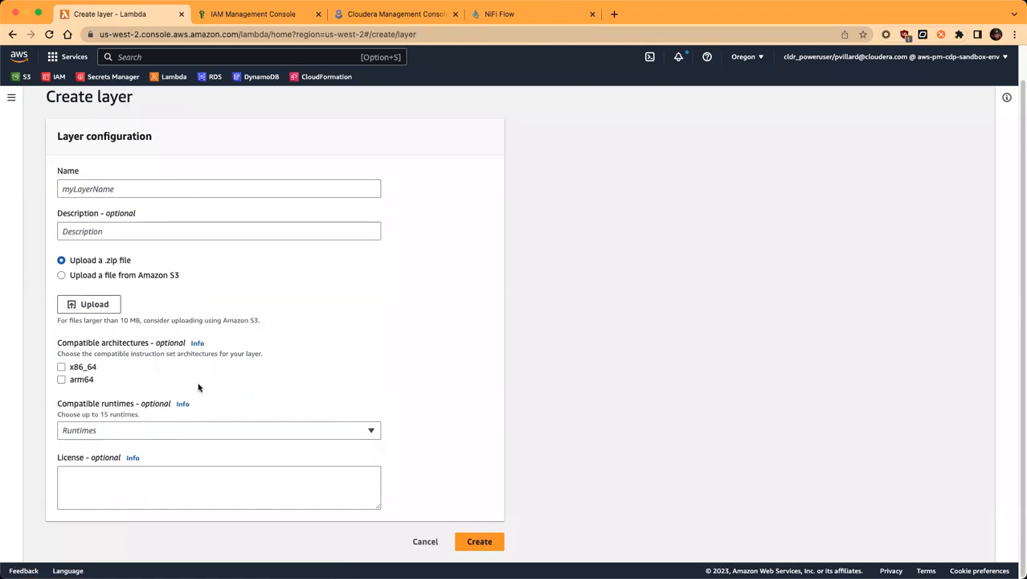
pyautogui.click(425, 542)
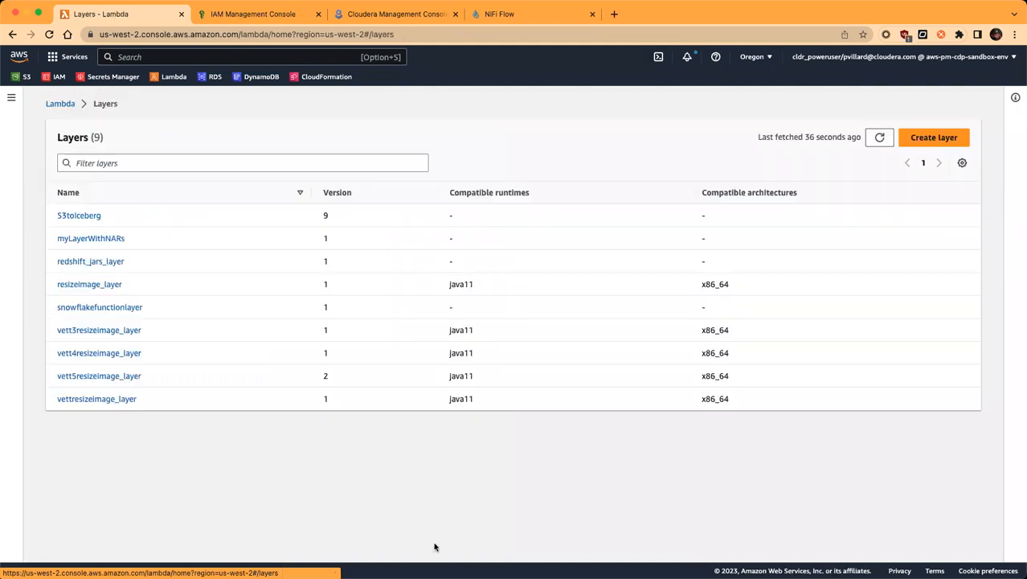
# Reopen the DFF_S3_to_Iceberg function from the functions list and review its environment variables in the configuration.
pyautogui.click(58, 105)
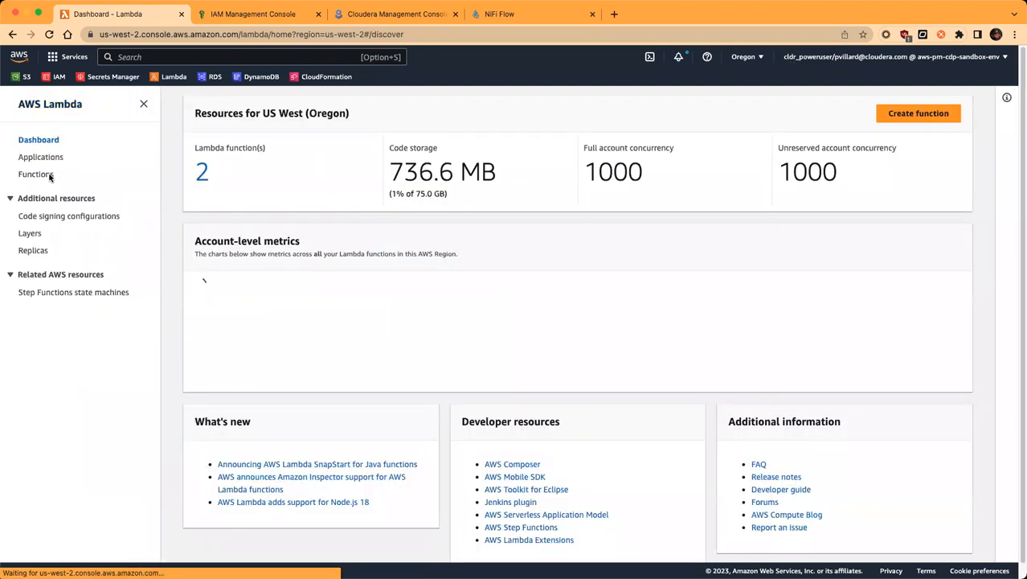
pyautogui.click(36, 176)
pyautogui.click(245, 234)
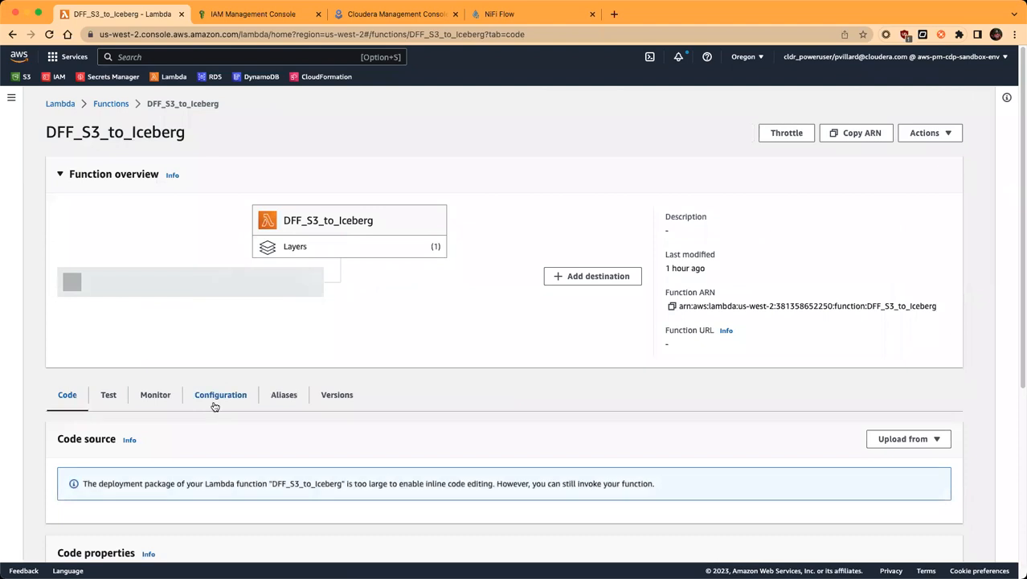
pyautogui.click(215, 395)
pyautogui.scroll(-5, 156, 450)
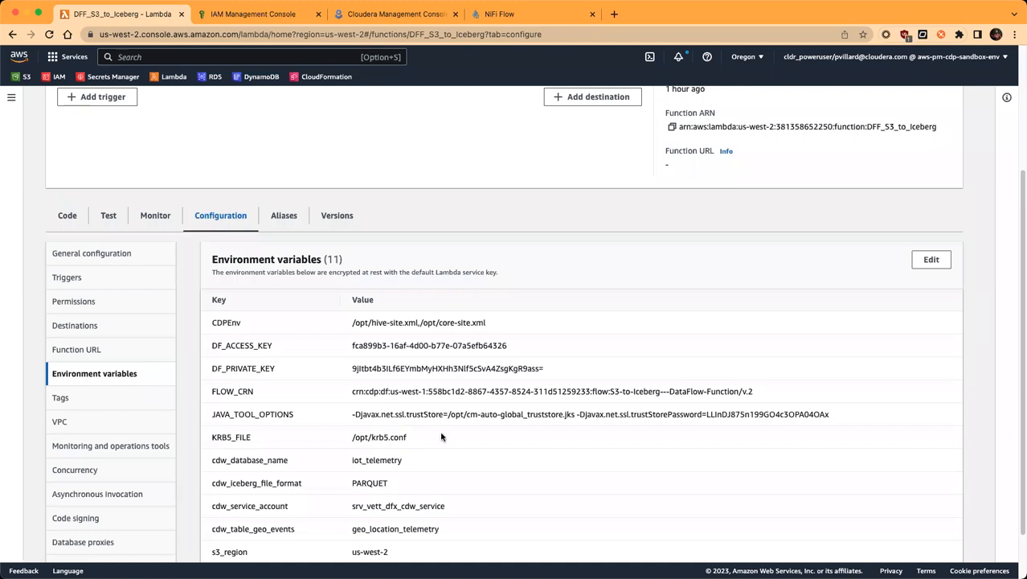
pyautogui.scroll(-2, 434, 438)
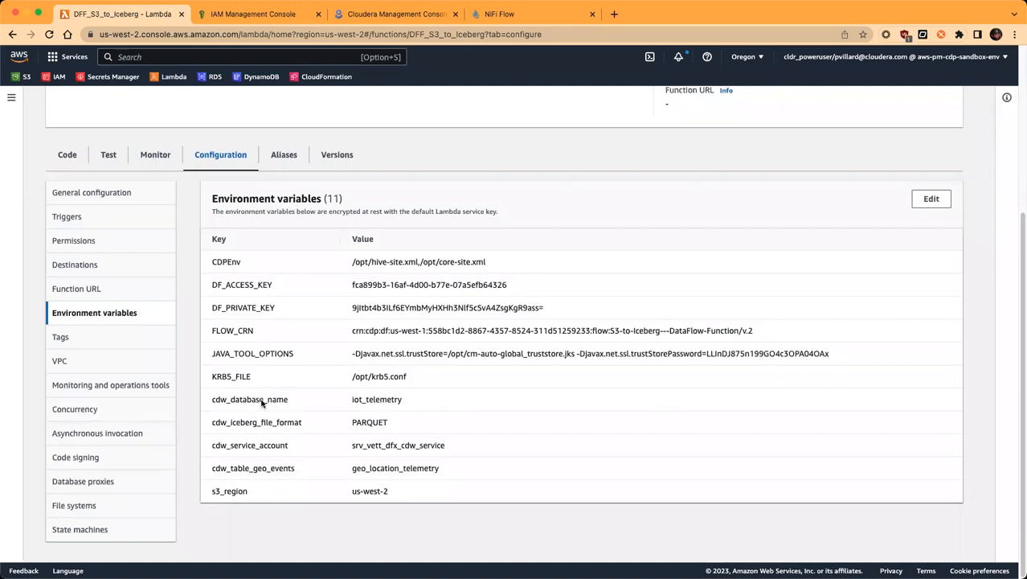
# Switch to hive-site.xml in the Atom text editor and examine the value of the hive.metastore.uris property.
pyautogui.press('super+Tab')
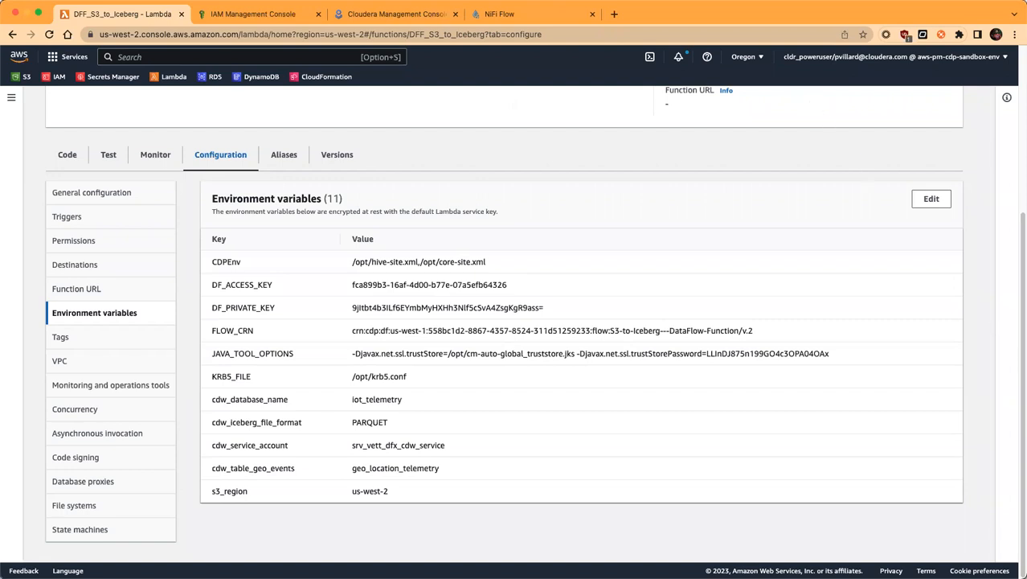
pyautogui.press('super+Tab')
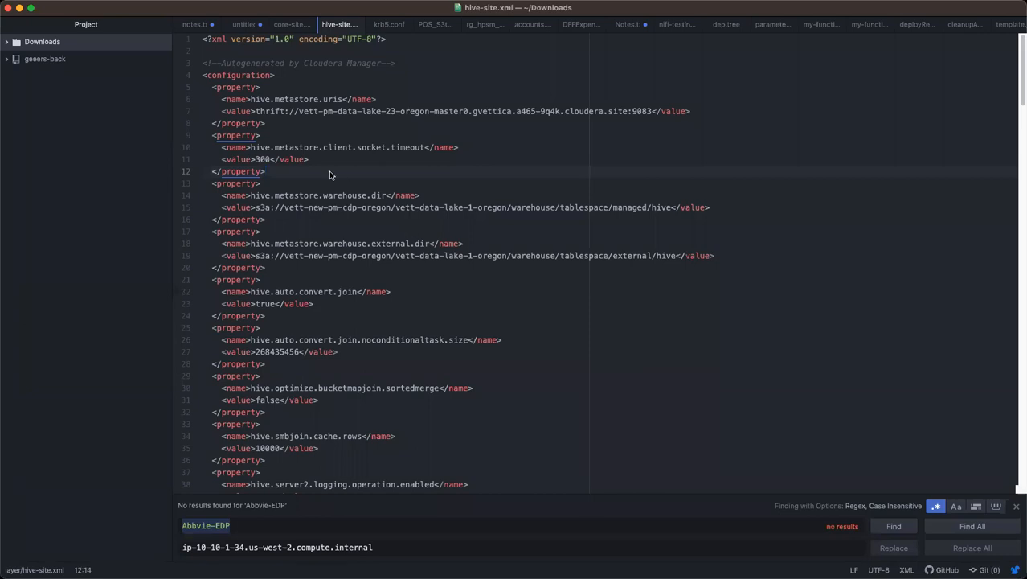
pyautogui.tripleClick(295, 111)
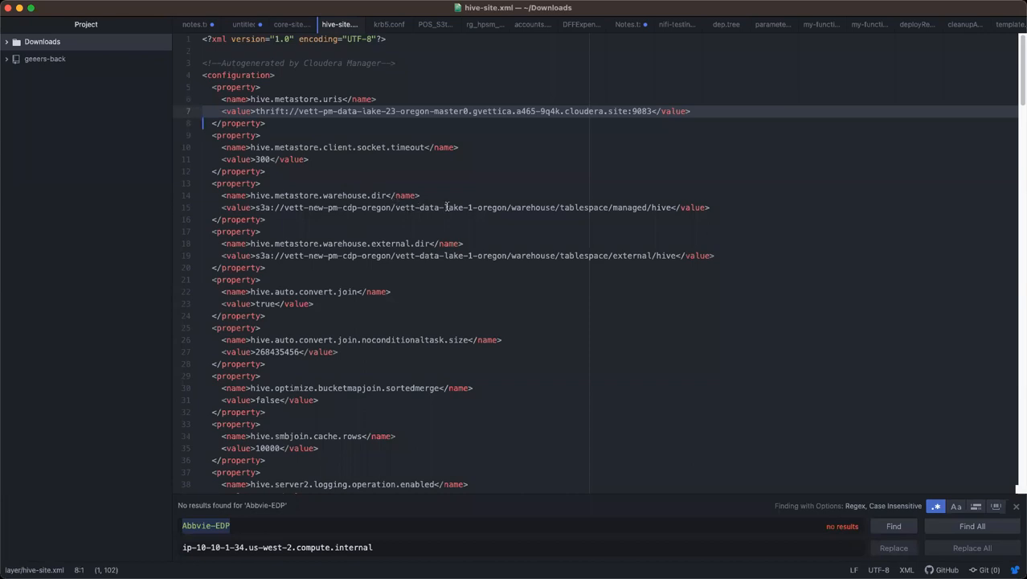
# Find the hive.metastore.kerberos.principal property further down in hive-site.xml and examine its name and value.
pyautogui.scroll(-20, 446, 226)
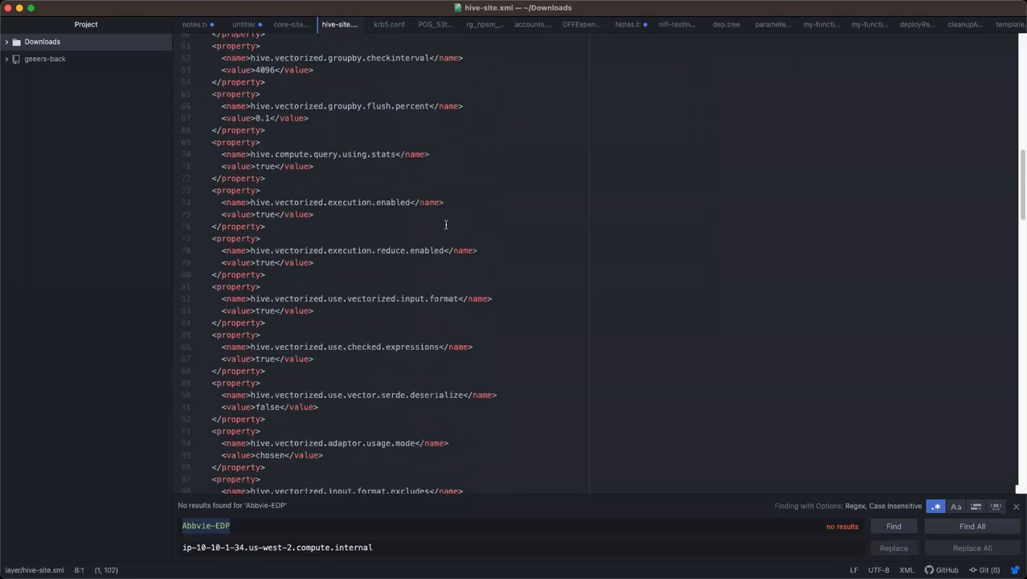
pyautogui.scroll(-20, 446, 225)
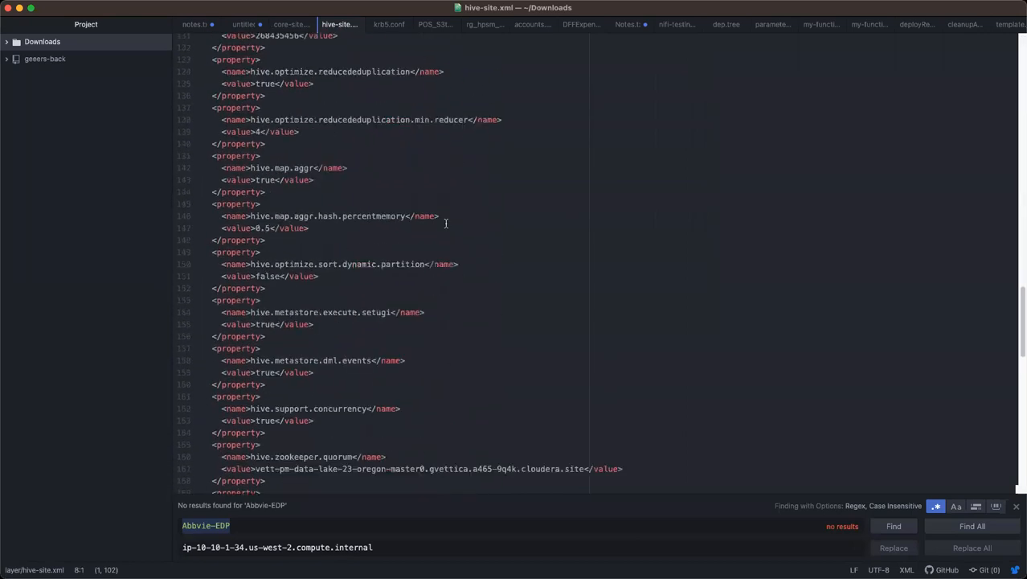
pyautogui.scroll(-2, 446, 224)
pyautogui.scroll(-1, 446, 224)
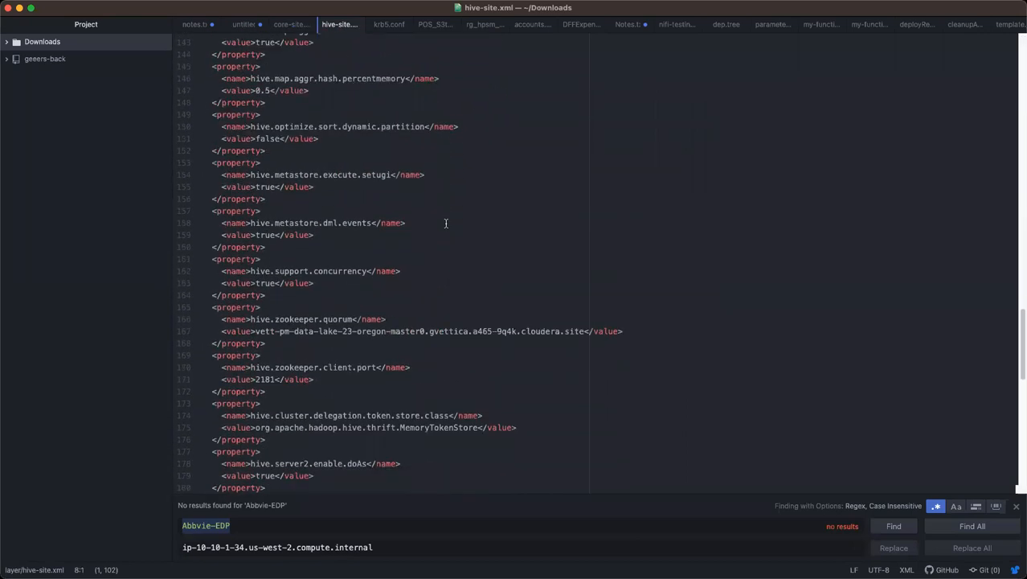
pyautogui.scroll(-6, 446, 224)
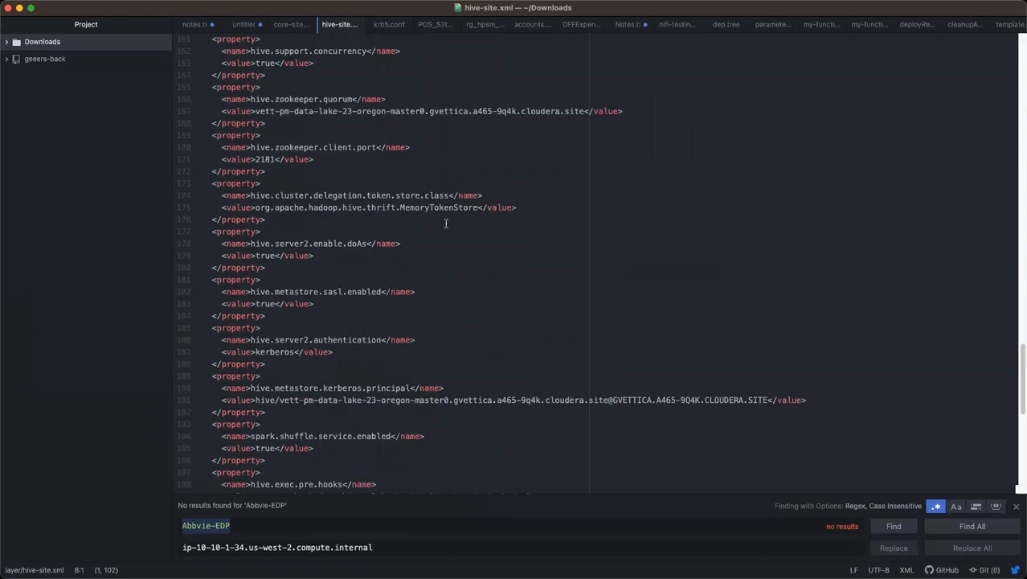
pyautogui.scroll(-2, 446, 223)
pyautogui.moveTo(445, 332); pyautogui.dragTo(201, 333)
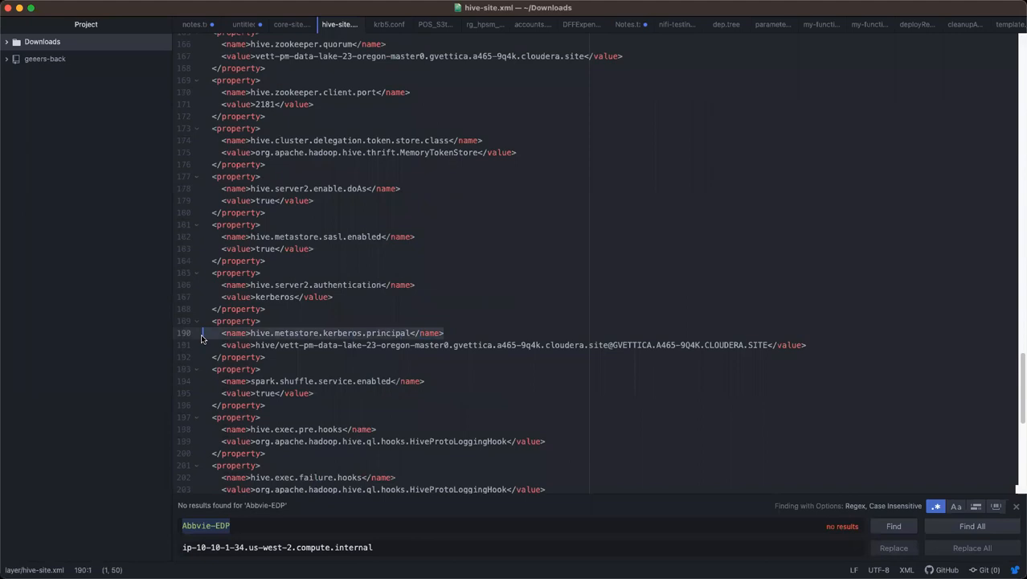
pyautogui.click(325, 358)
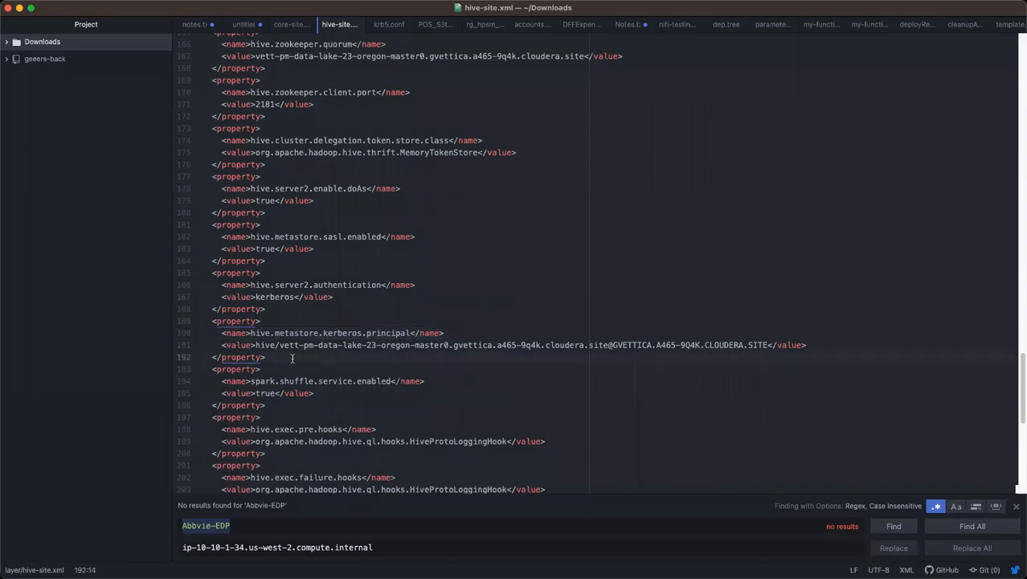
# Copy the host name in the hive.metastore.kerberos.principal value and replace it with _HOST.
pyautogui.moveTo(279, 345); pyautogui.dragTo(605, 347)
pyautogui.press('super+c')
pyautogui.write('_HOST')
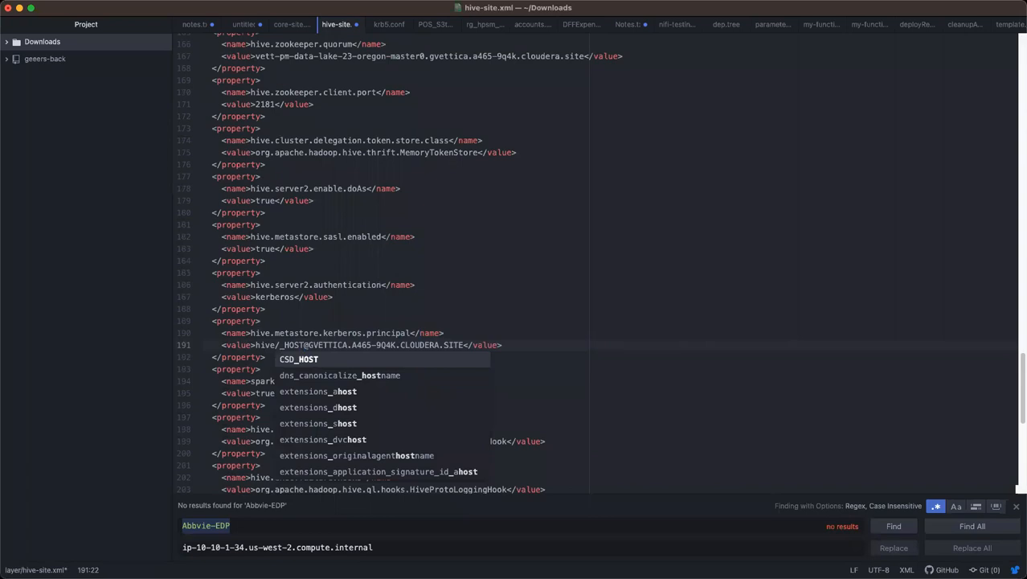
pyautogui.click(662, 305)
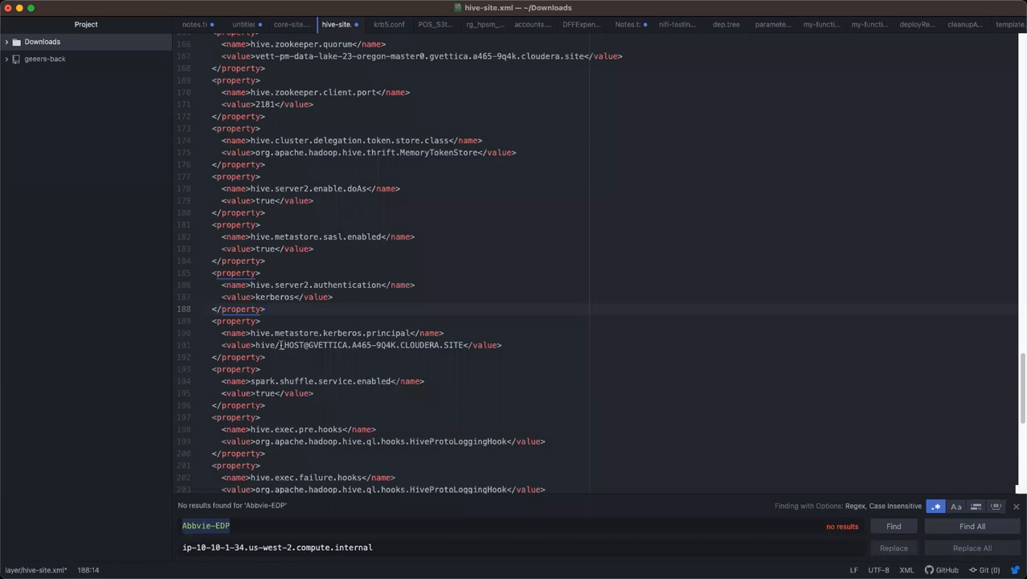
# Replace _HOST in the Kerberos principal with the copied host name vett-pm-data-lake-23-oregon-master0.gvettica.a465-9q4k.cloudera.site.
pyautogui.moveTo(281, 345); pyautogui.dragTo(304, 345)
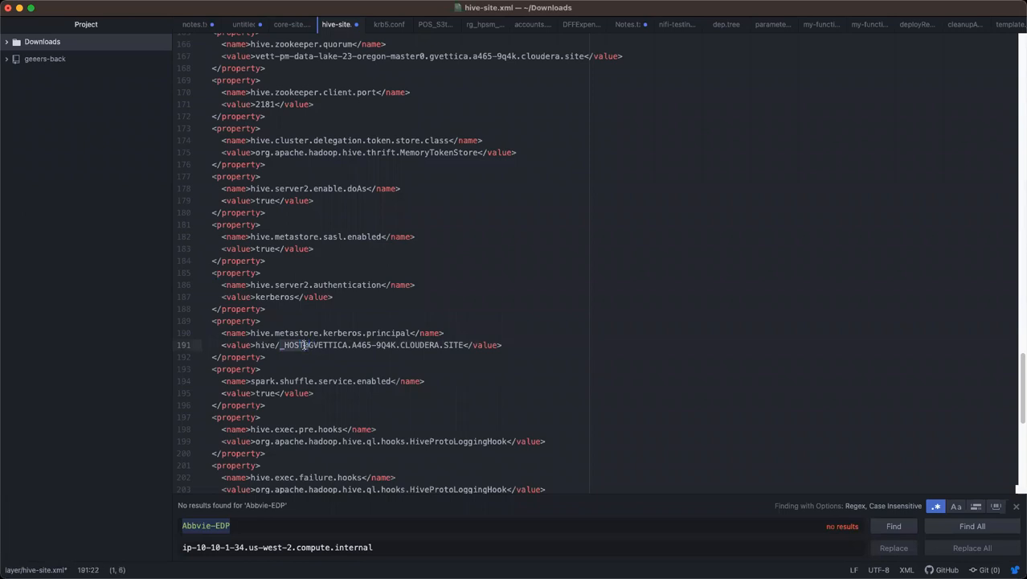
pyautogui.press('super+v')
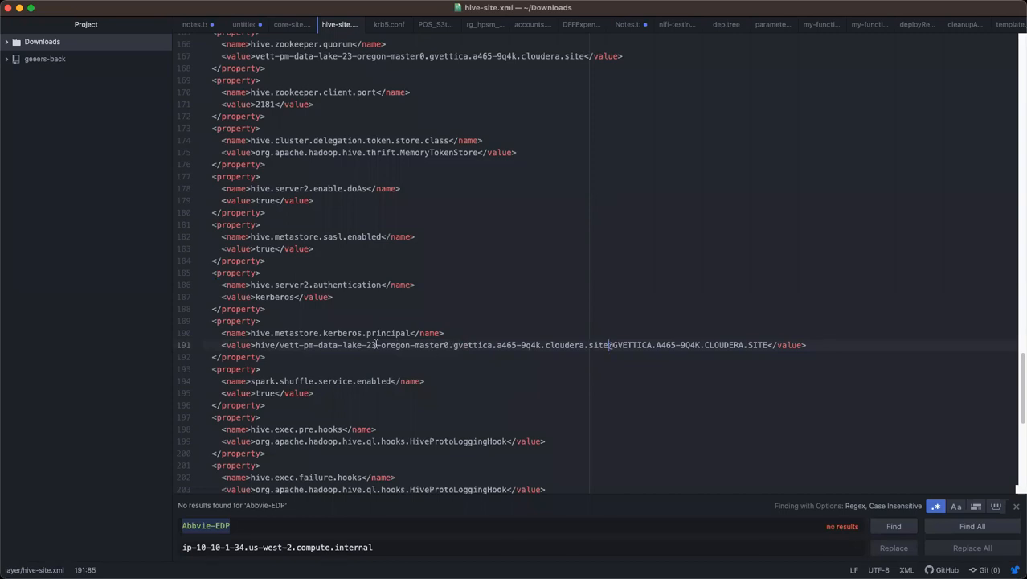
pyautogui.click(456, 346)
# Go back to the hive.metastore.uris property in hive-site.xml and highlight the host name in its thrift address.
pyautogui.scroll(-3, 434, 323)
pyautogui.scroll(4, 434, 323)
pyautogui.scroll(20, 434, 323)
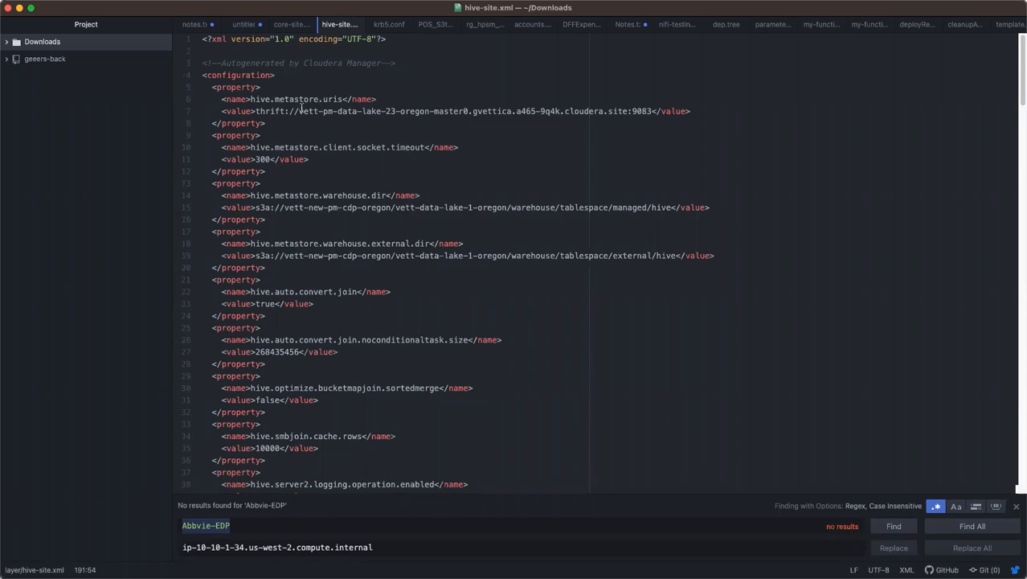
pyautogui.moveTo(298, 112); pyautogui.dragTo(625, 112)
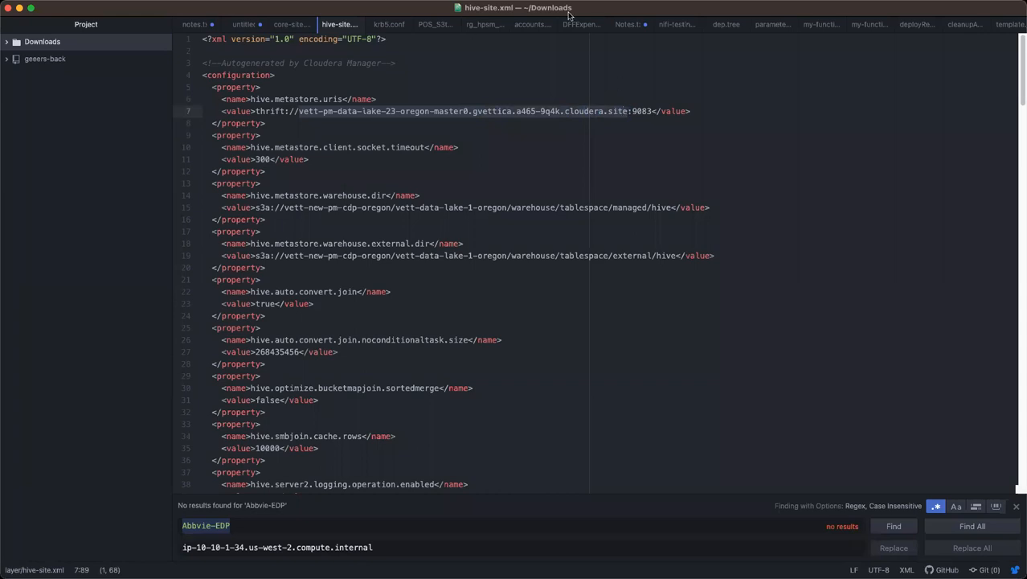
# Open core-site.xml and review its properties from the default file system through the identity broker settings to the S3 RAZ settings.
pyautogui.click(291, 25)
pyautogui.scroll(-3, 409, 207)
pyautogui.scroll(5, 409, 206)
pyautogui.scroll(15, 409, 206)
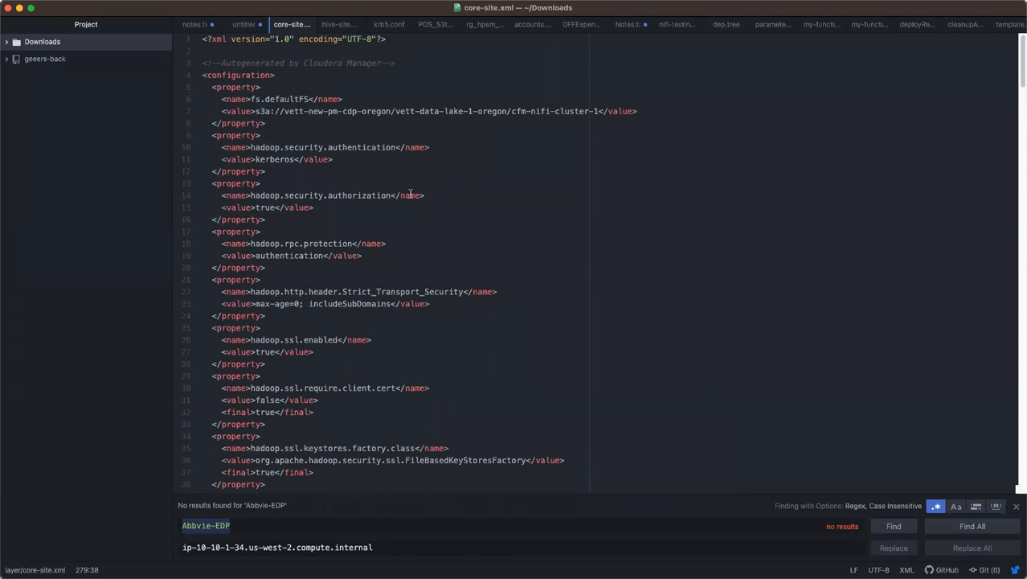
pyautogui.scroll(-6, 409, 204)
pyautogui.scroll(-6, 409, 190)
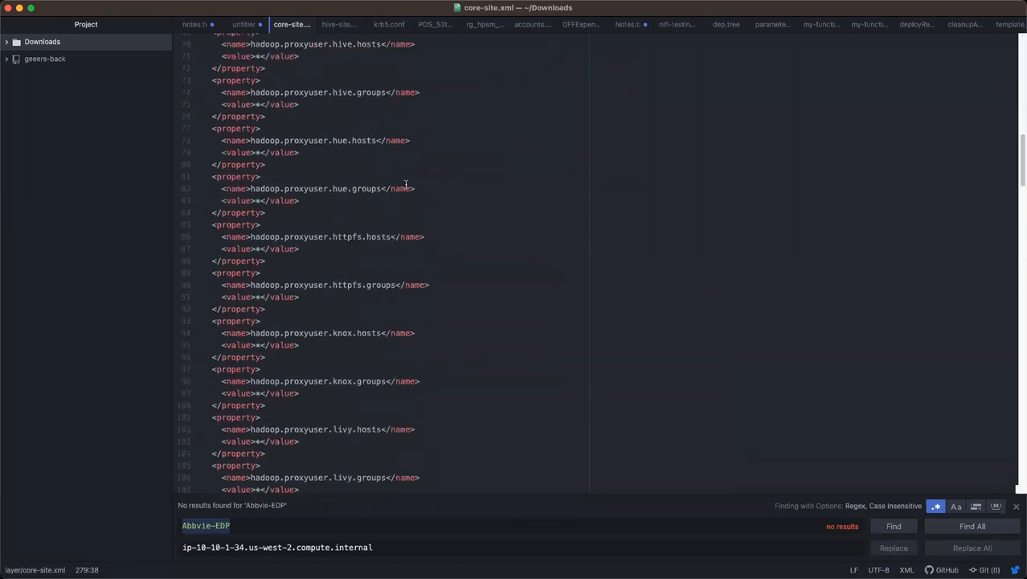
pyautogui.scroll(-3, 405, 184)
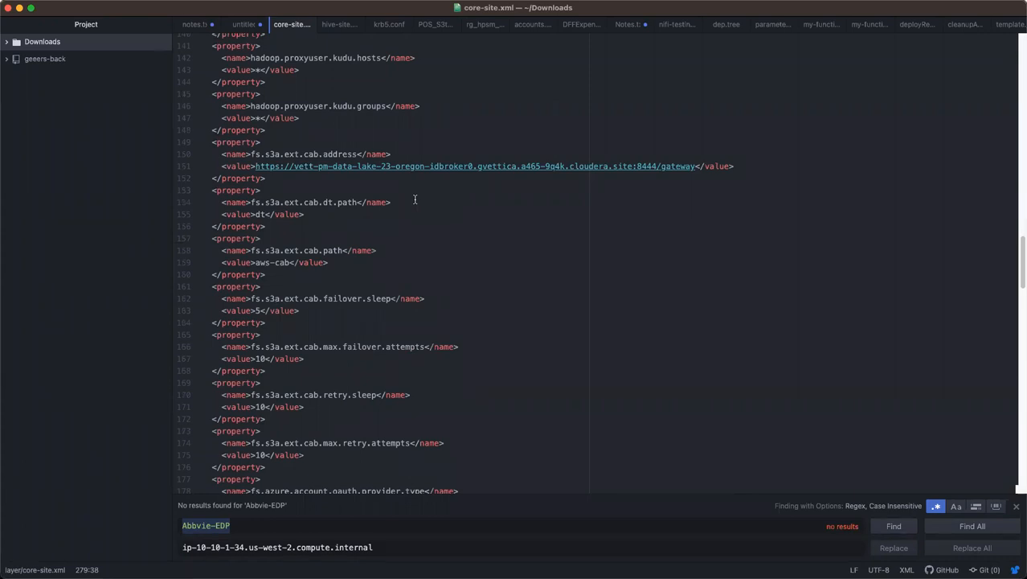
pyautogui.scroll(-3, 443, 262)
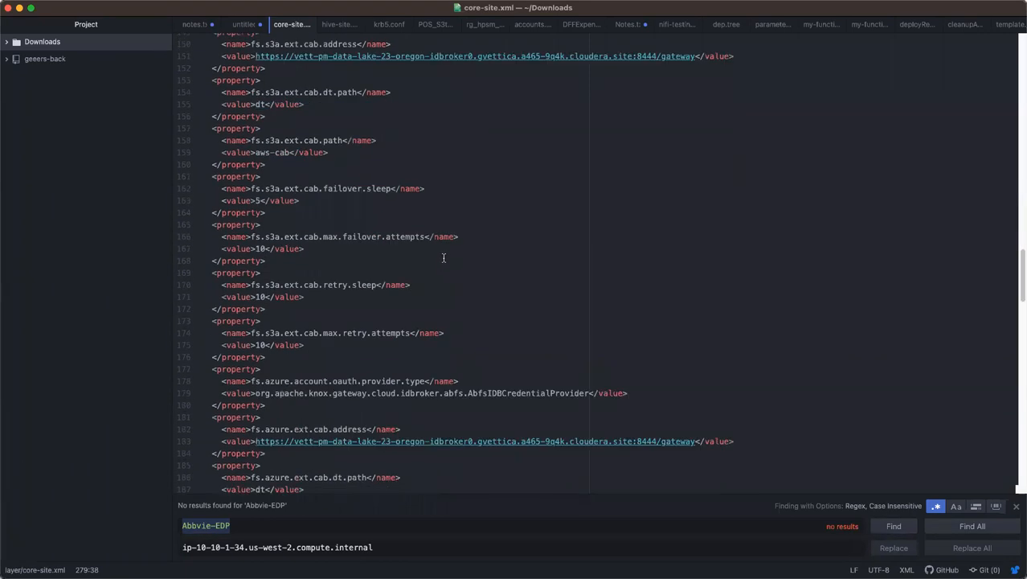
pyautogui.scroll(-7, 444, 254)
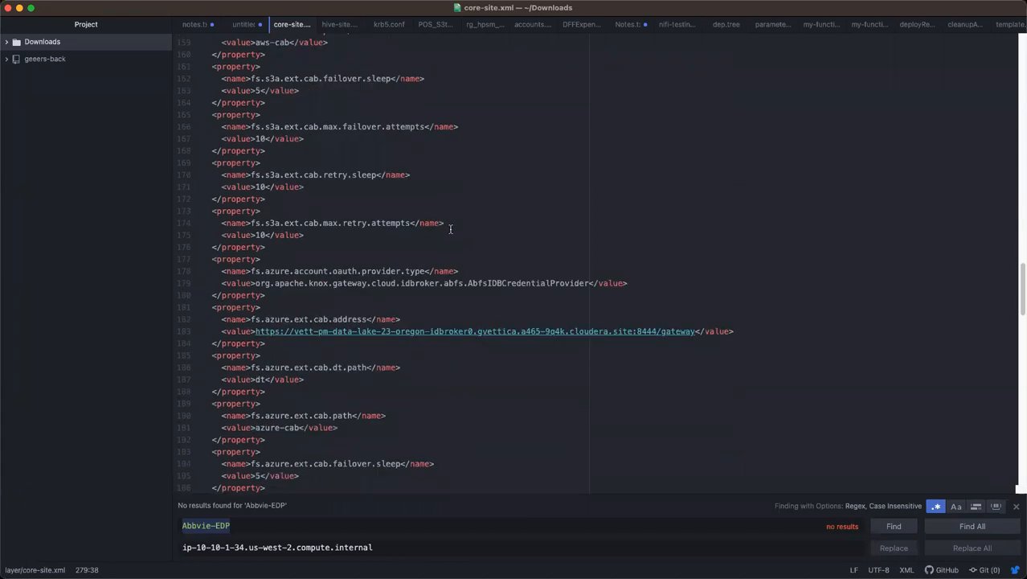
pyautogui.scroll(-7, 450, 228)
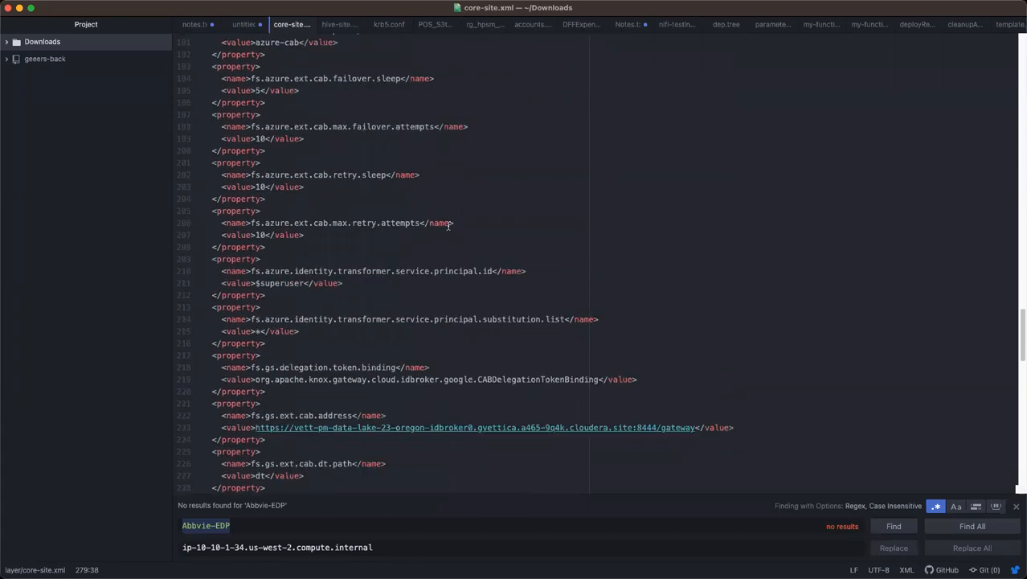
pyautogui.scroll(-10, 448, 225)
pyautogui.scroll(-7, 449, 225)
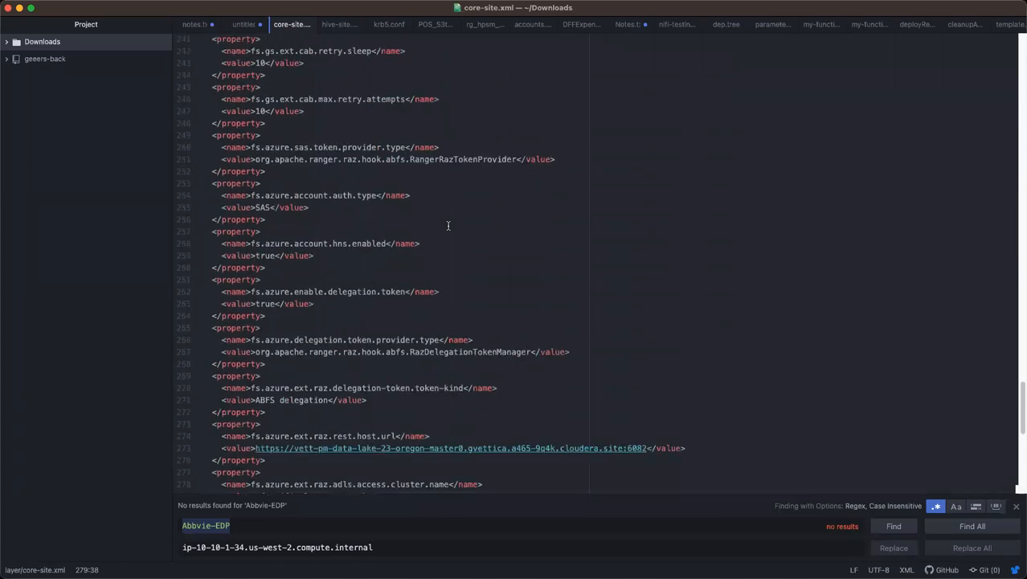
pyautogui.scroll(-4, 449, 225)
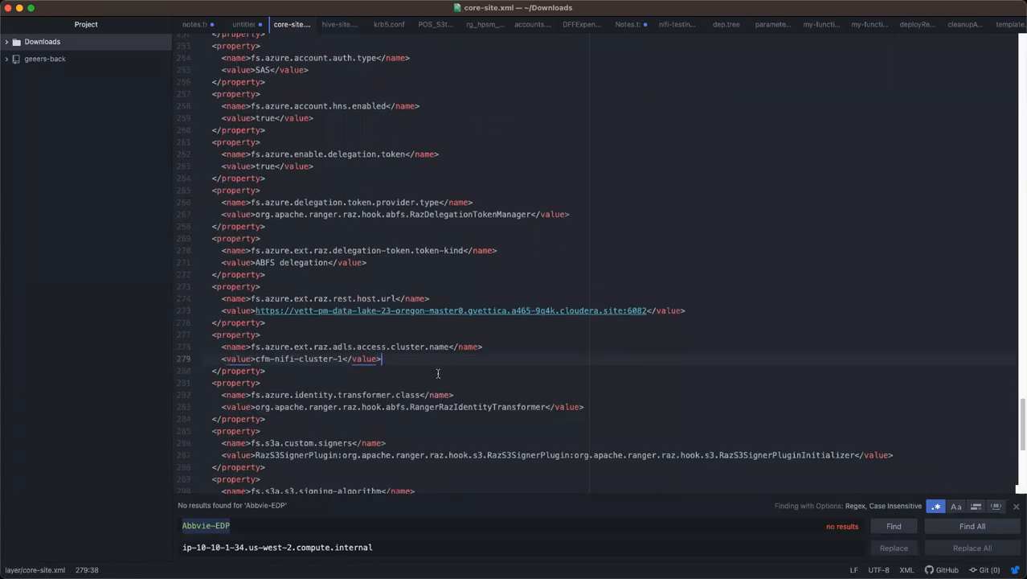
pyautogui.scroll(-6, 451, 352)
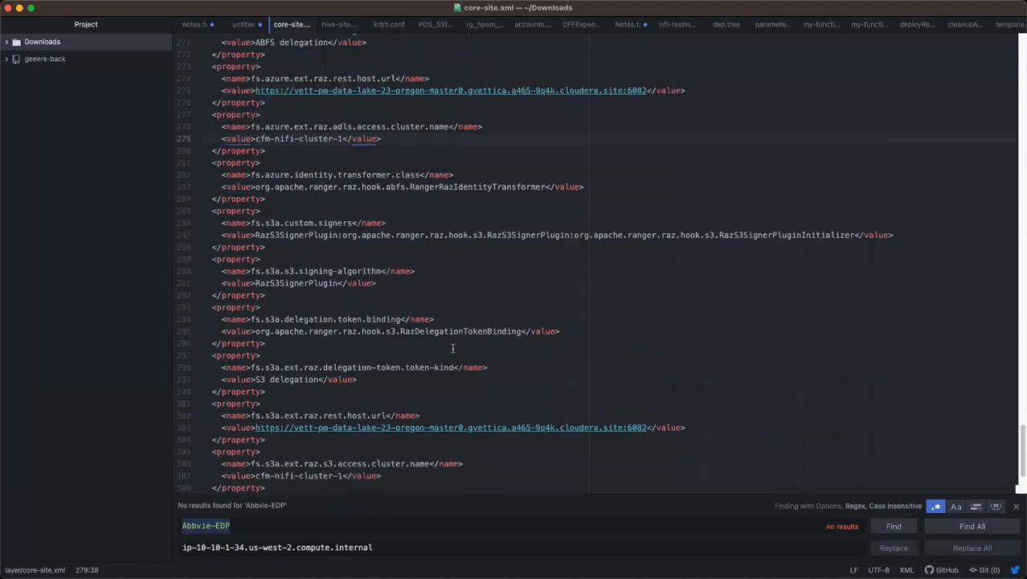
# Highlight the fs.s3a.ext.raz.rest.host.url property in core-site.xml and examine its URL value.
pyautogui.moveTo(435, 416); pyautogui.dragTo(212, 414)
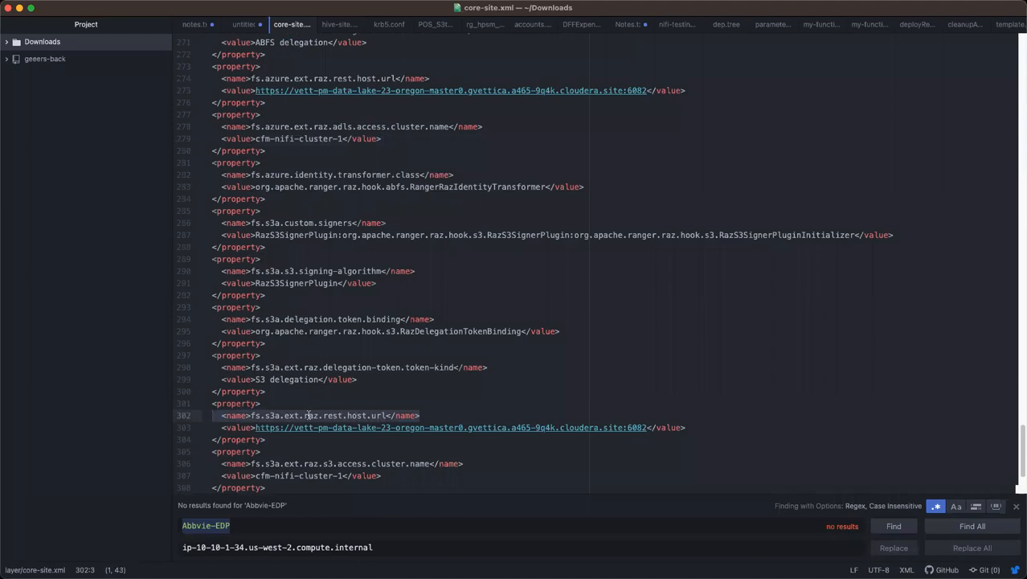
pyautogui.click(410, 416)
pyautogui.moveTo(688, 428); pyautogui.dragTo(220, 429)
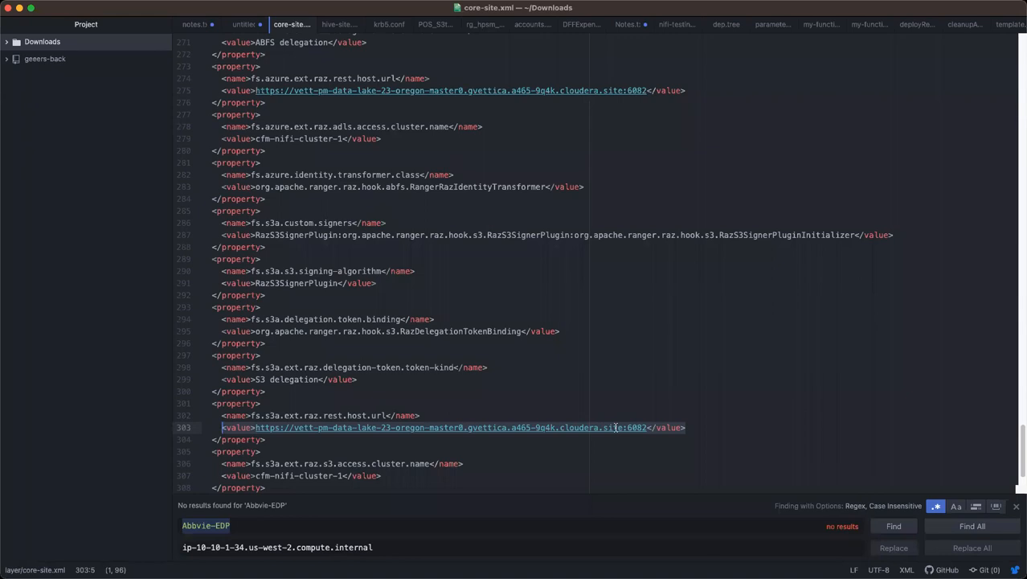
pyautogui.click(525, 418)
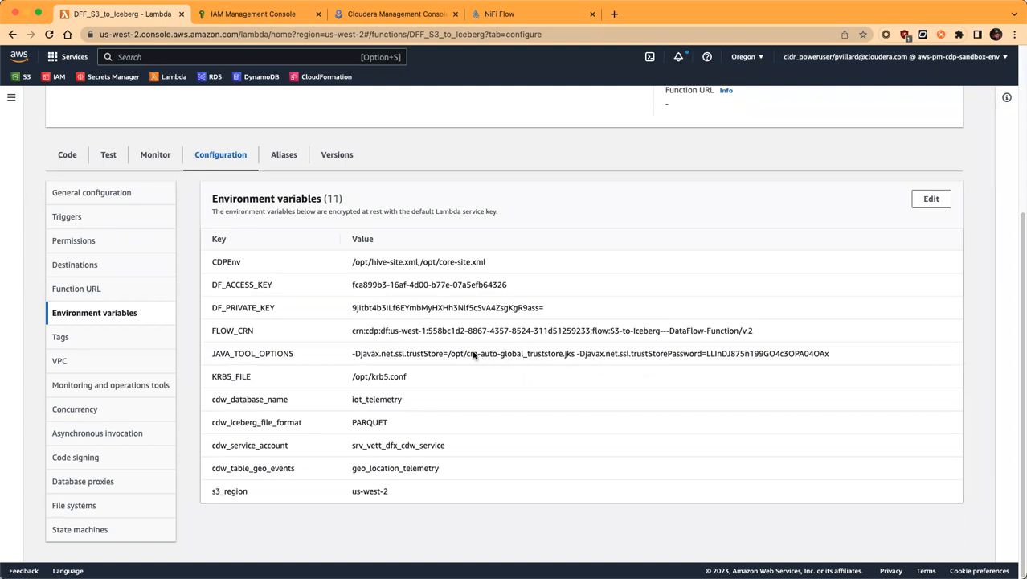
# Examine the Lambda function's JAVA_TOOL_OPTIONS environment variable, including the cm-auto-global_truststore.jks truststore file and the truststore password option.
pyautogui.moveTo(469, 356); pyautogui.dragTo(574, 360)
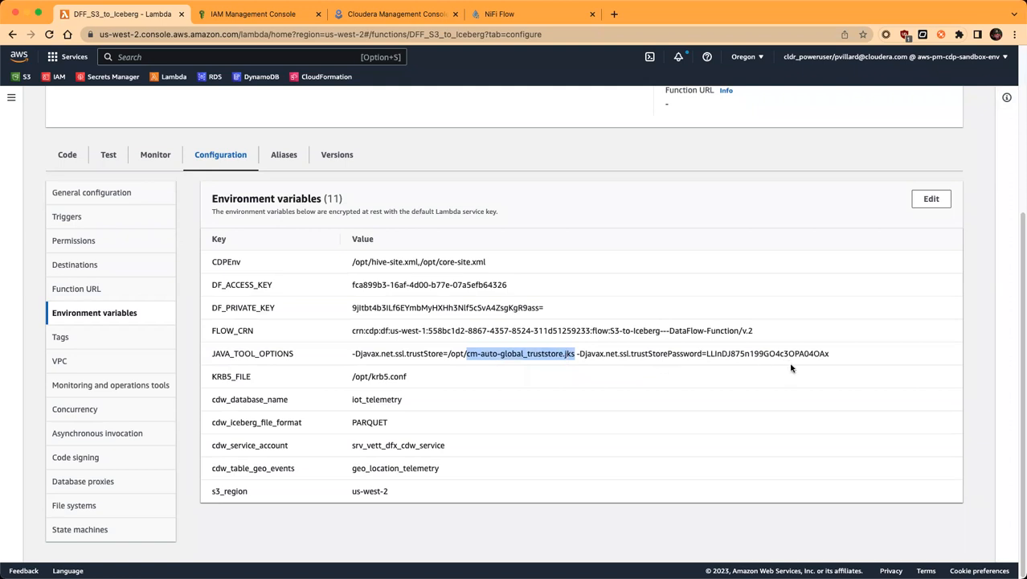
pyautogui.click(582, 365)
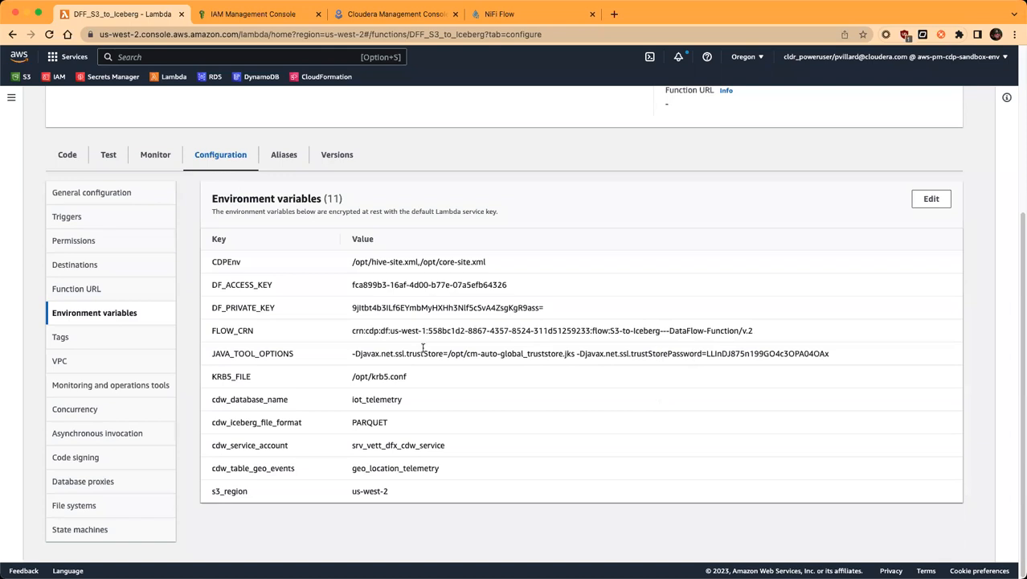
pyautogui.doubleClick(242, 357)
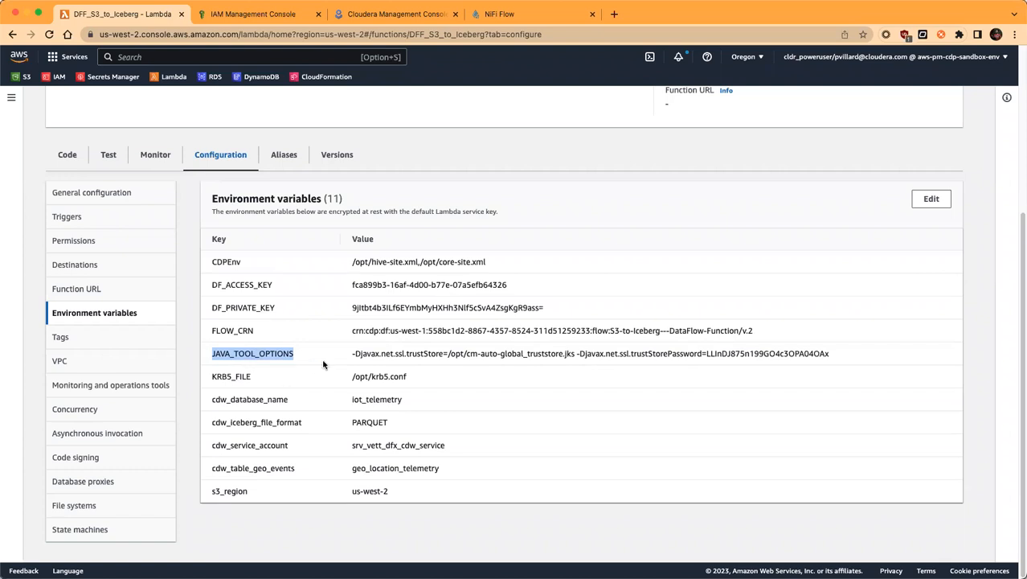
pyautogui.click(354, 361)
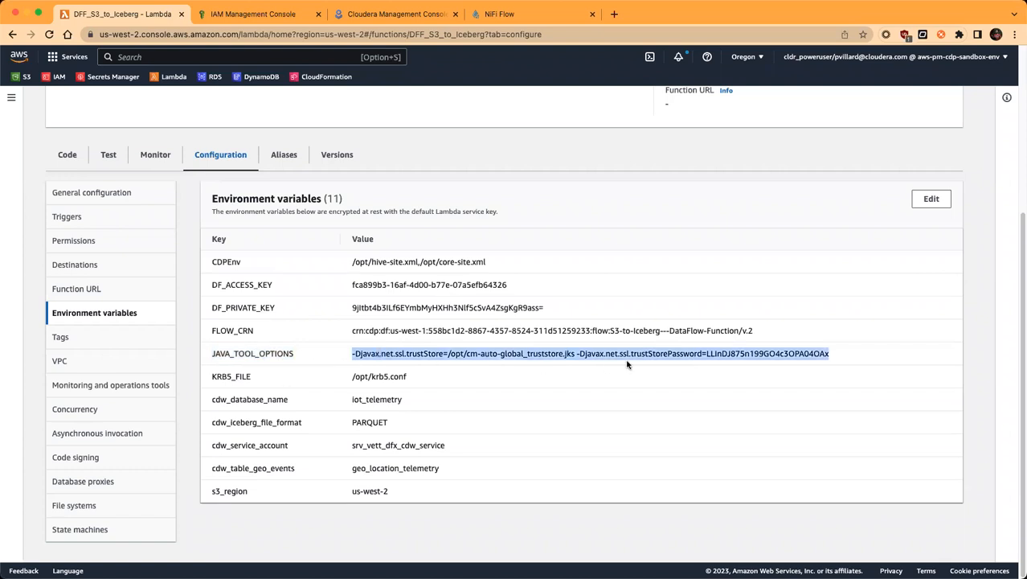
pyautogui.click(723, 378)
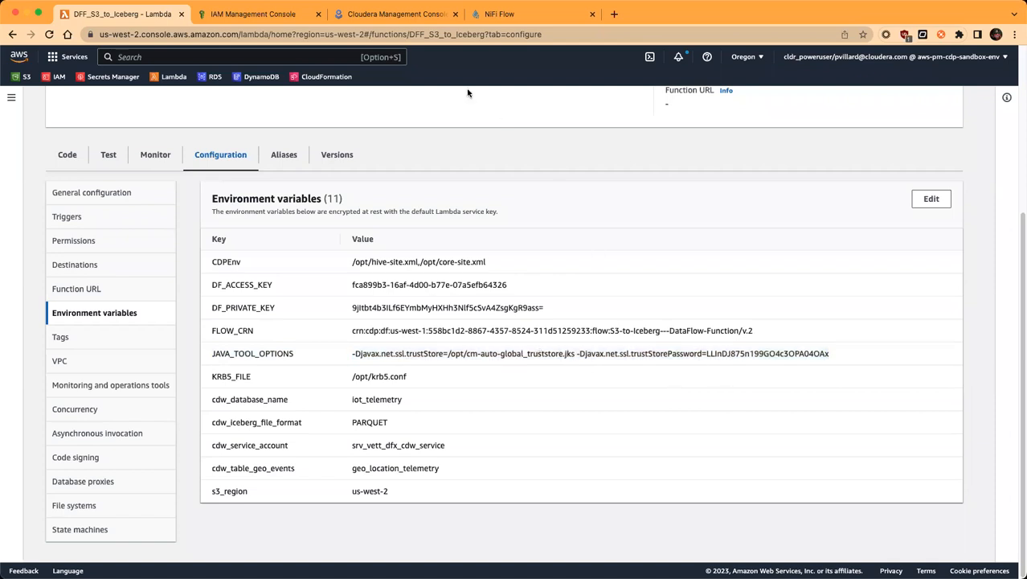
# Compare the Lambda environment variables with the environment's FreeIPA details in the Cloudera Management Console, ending on the FreeIPA page.
pyautogui.click(378, 14)
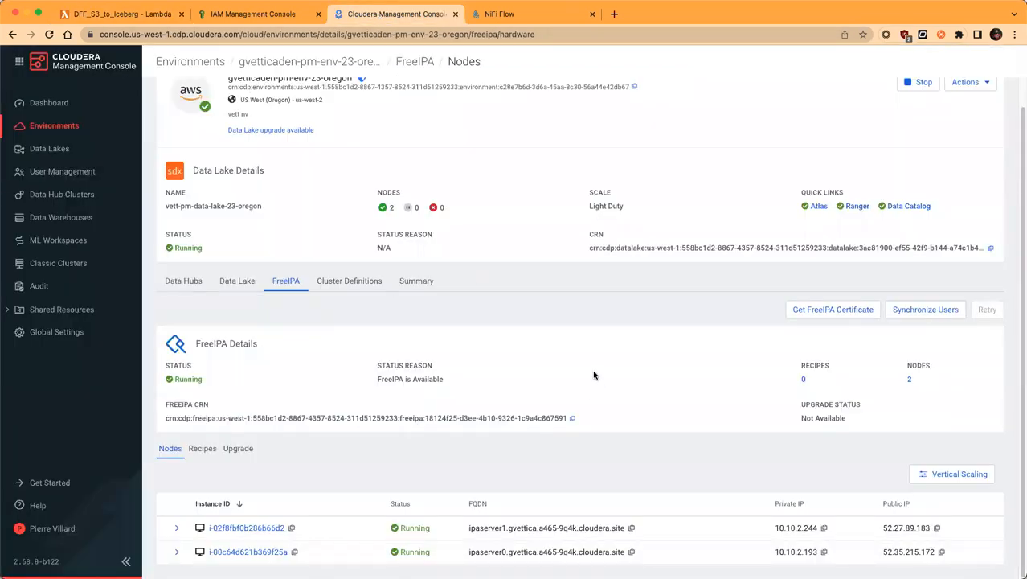
pyautogui.click(139, 14)
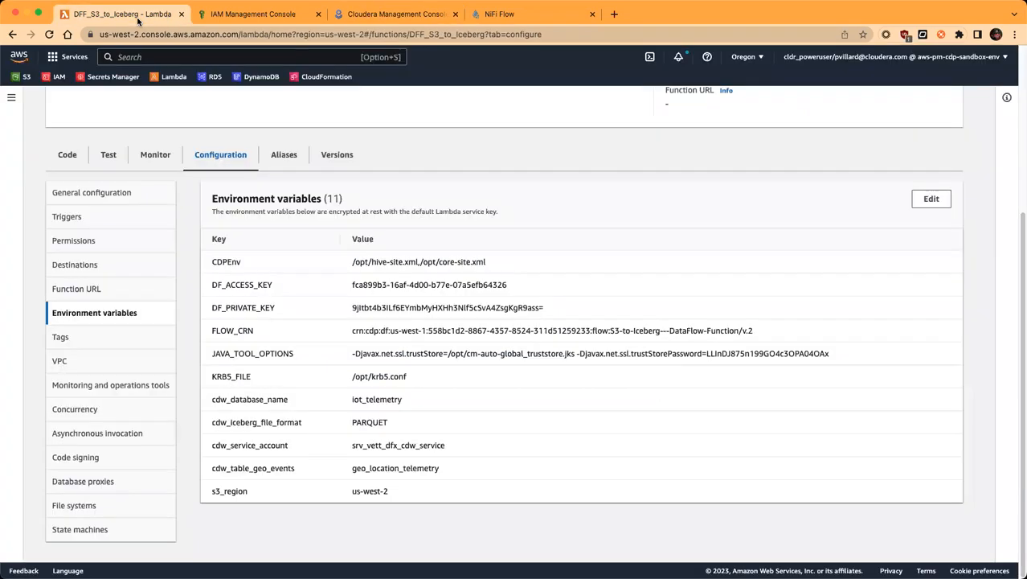
pyautogui.click(386, 16)
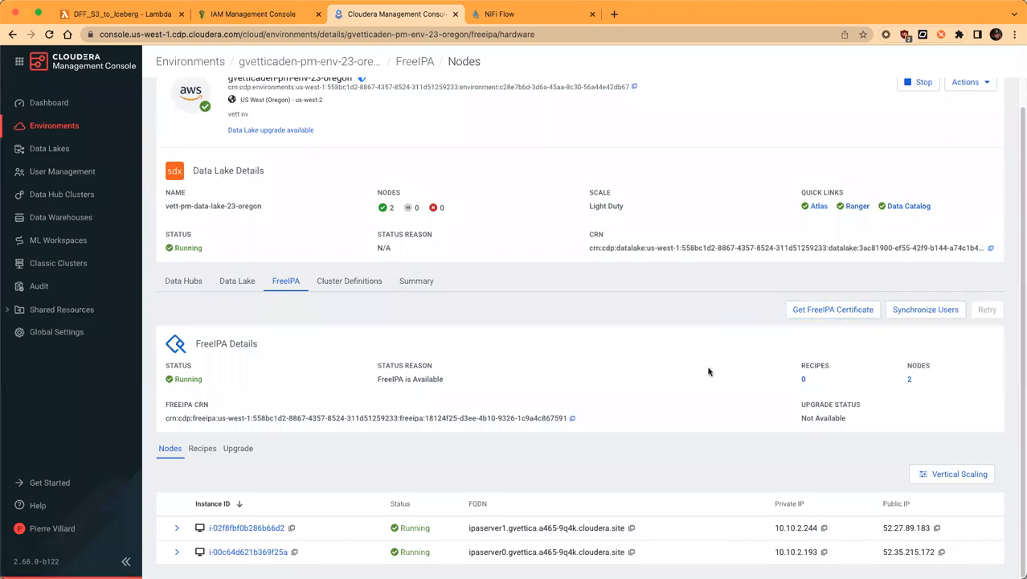
# Review the CDP environment's summary, from the credential, region and network subnets through storage, telemetry and fine-grained access control.
pyautogui.click(239, 280)
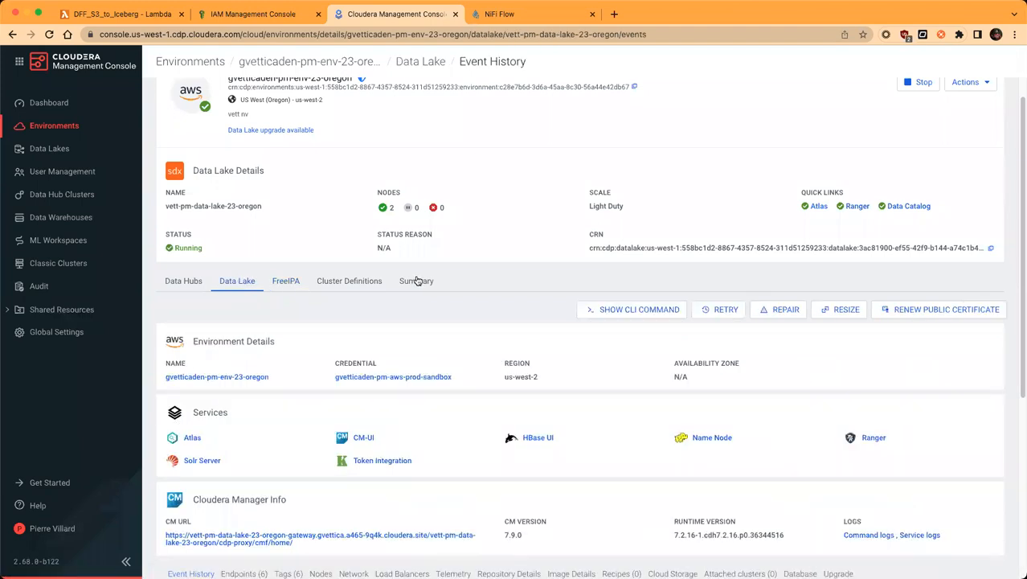
pyautogui.click(417, 280)
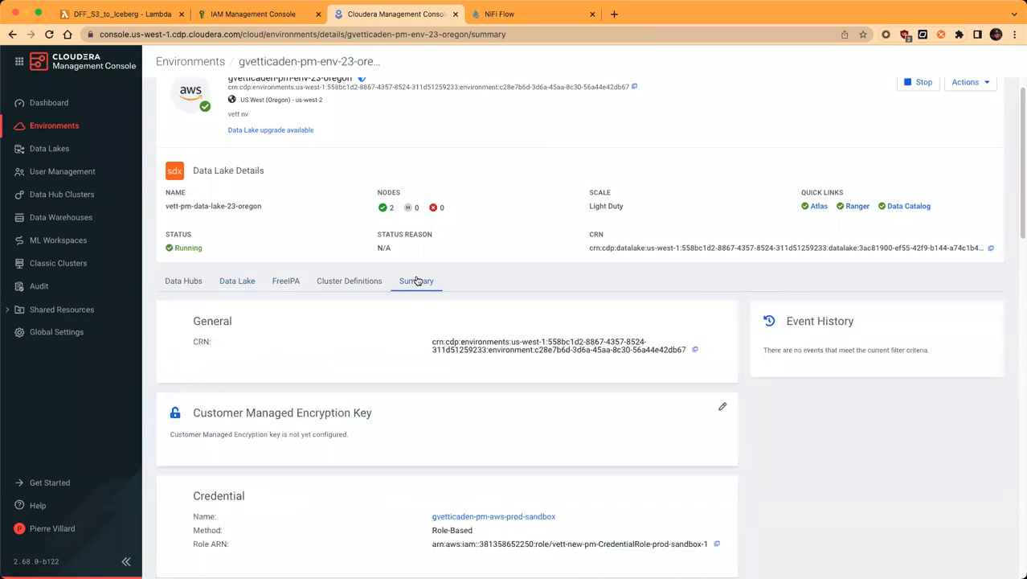
pyautogui.scroll(-1, 471, 262)
pyautogui.scroll(-4, 469, 259)
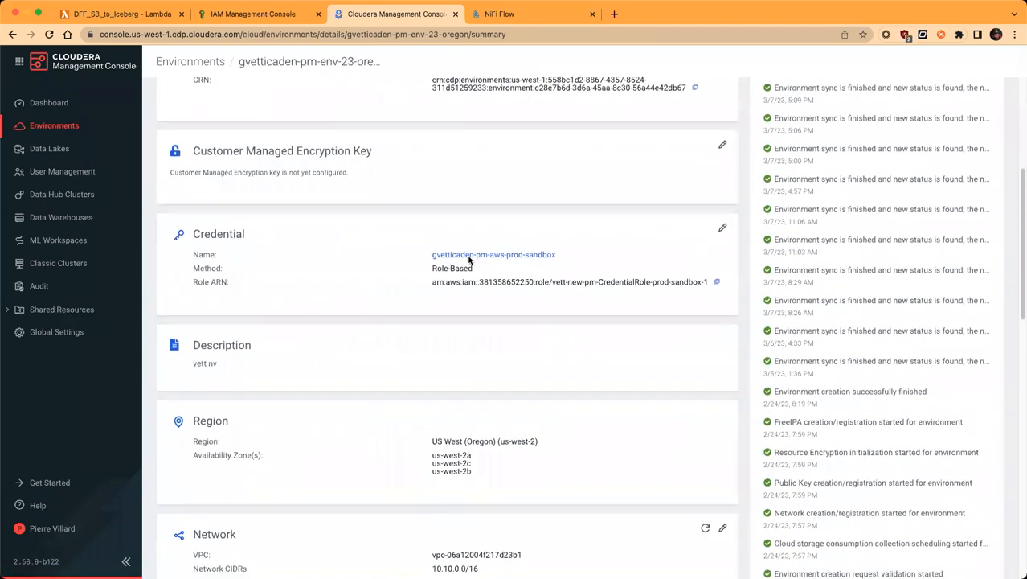
pyautogui.scroll(-5, 469, 259)
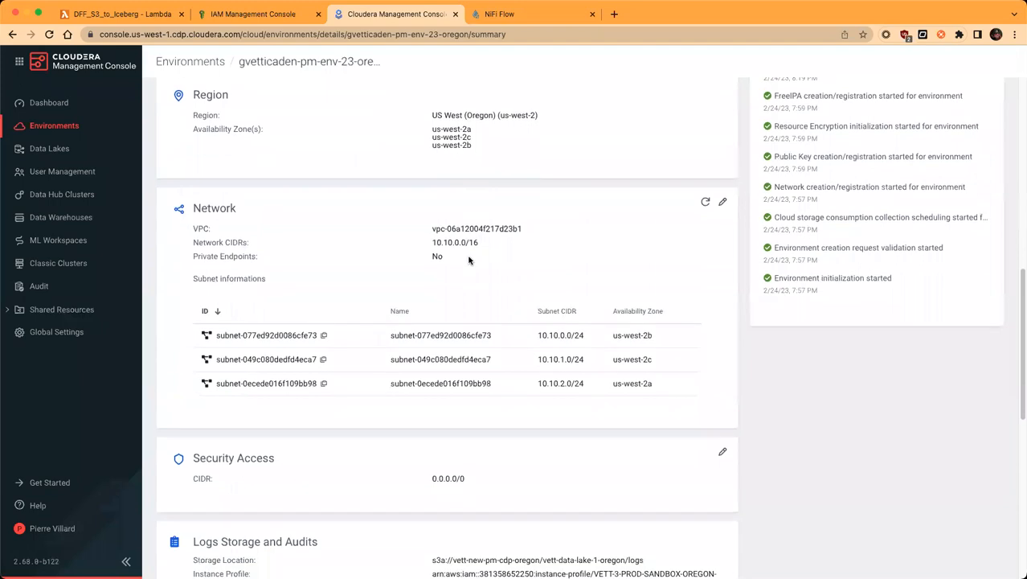
pyautogui.scroll(-6, 469, 260)
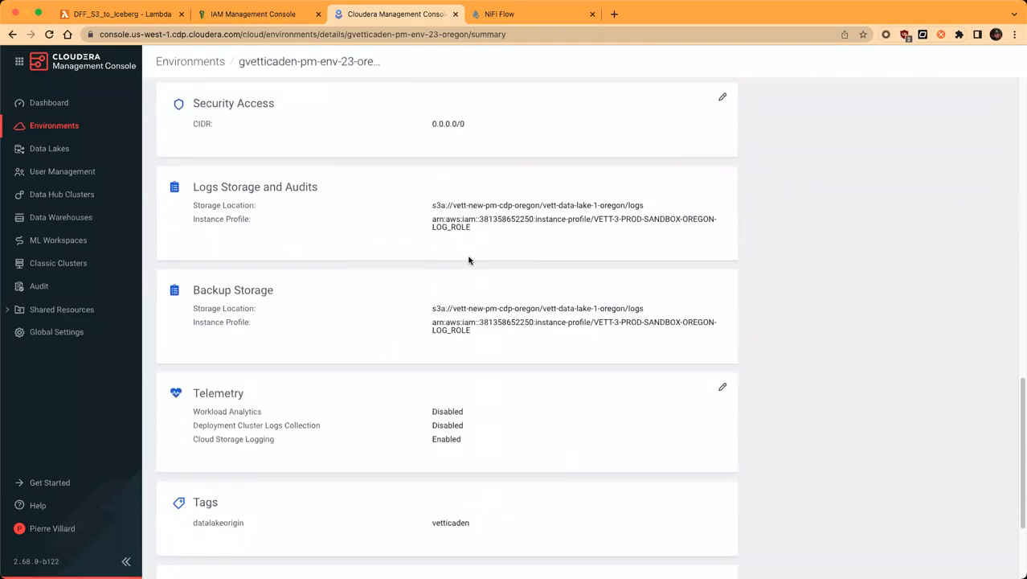
pyautogui.scroll(-3, 469, 259)
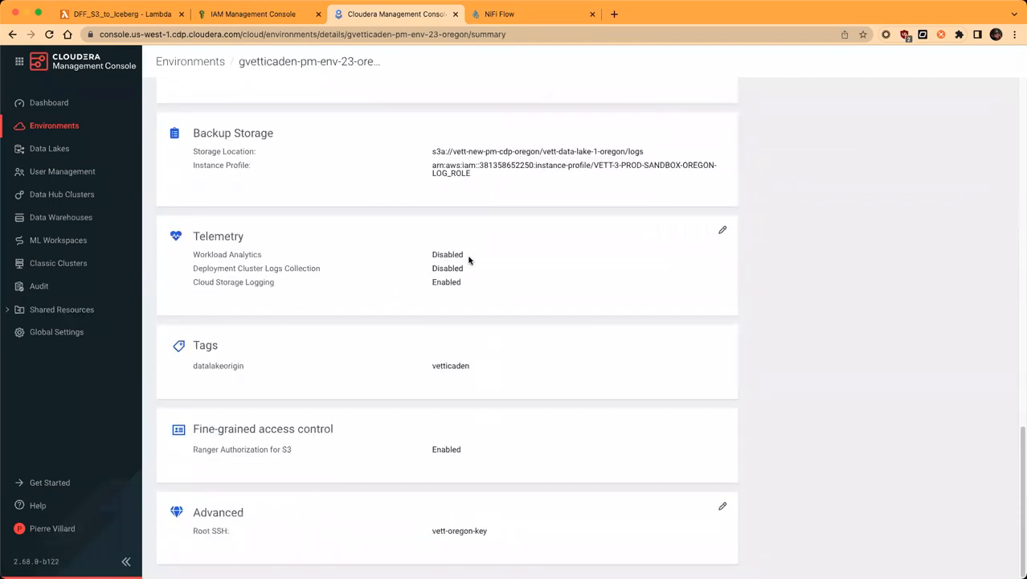
pyautogui.scroll(2, 522, 504)
pyautogui.scroll(10, 526, 486)
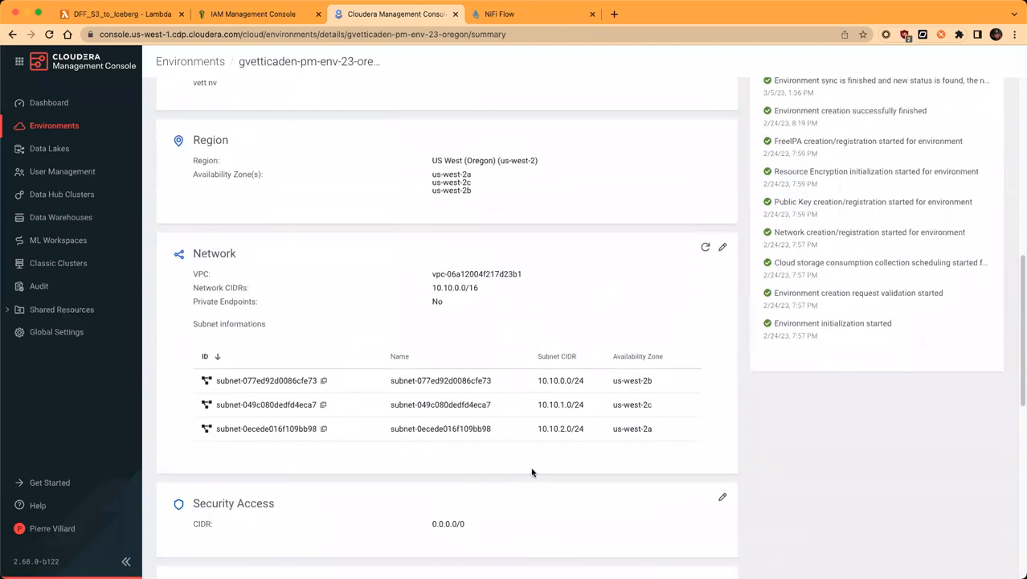
pyautogui.scroll(7, 531, 472)
pyautogui.scroll(3, 548, 434)
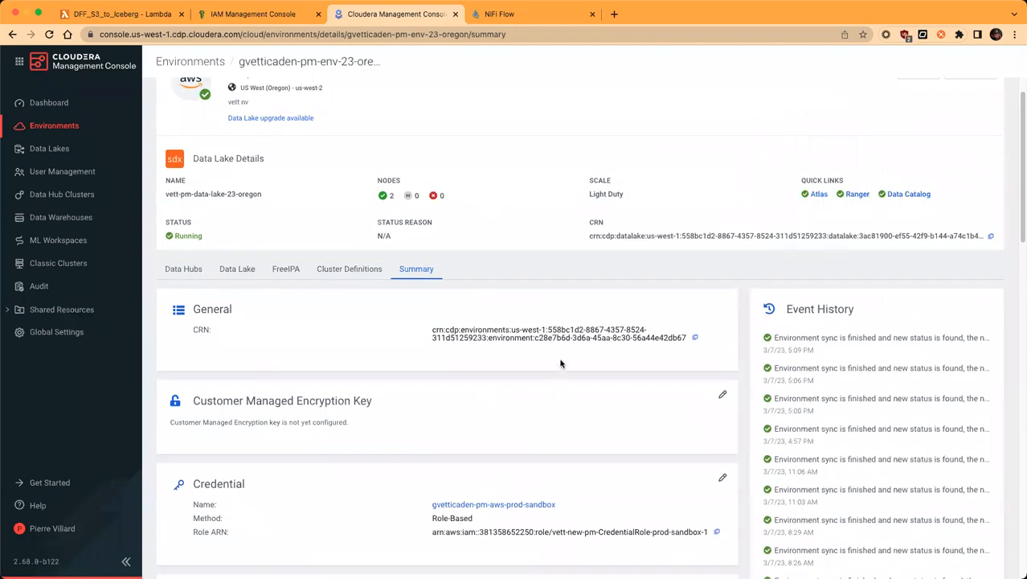
pyautogui.scroll(1, 561, 363)
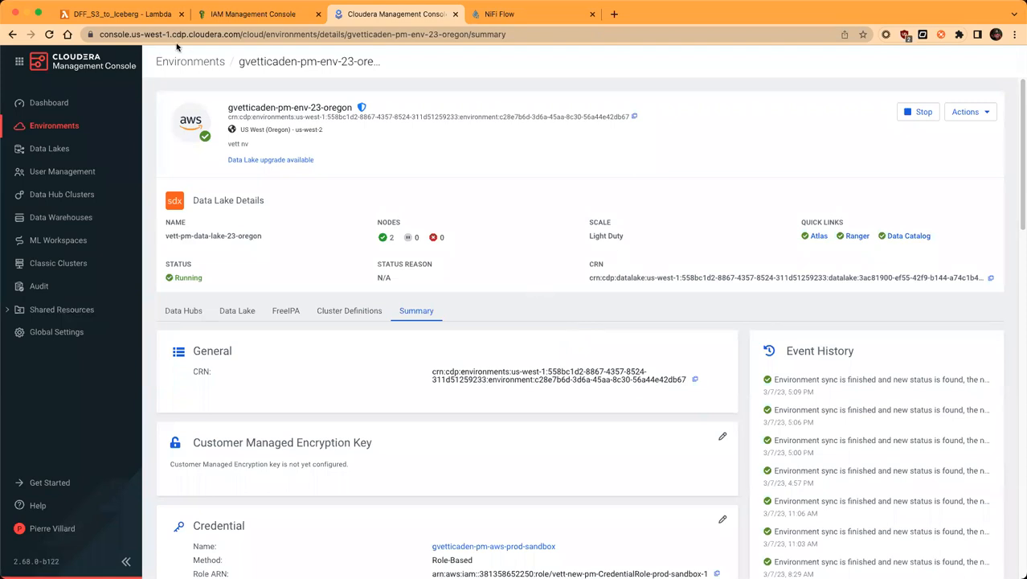
# Return to the Lambda function's environment variables and highlight cm-auto-global_truststore.jks in the JAVA_TOOL_OPTIONS value.
pyautogui.click(153, 16)
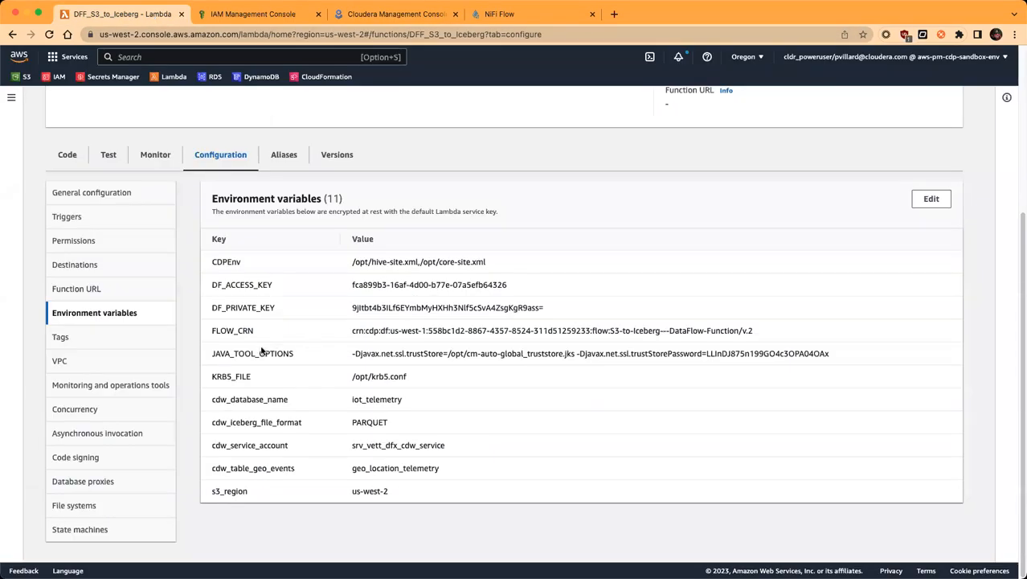
pyautogui.doubleClick(262, 351)
pyautogui.tripleClick(413, 352)
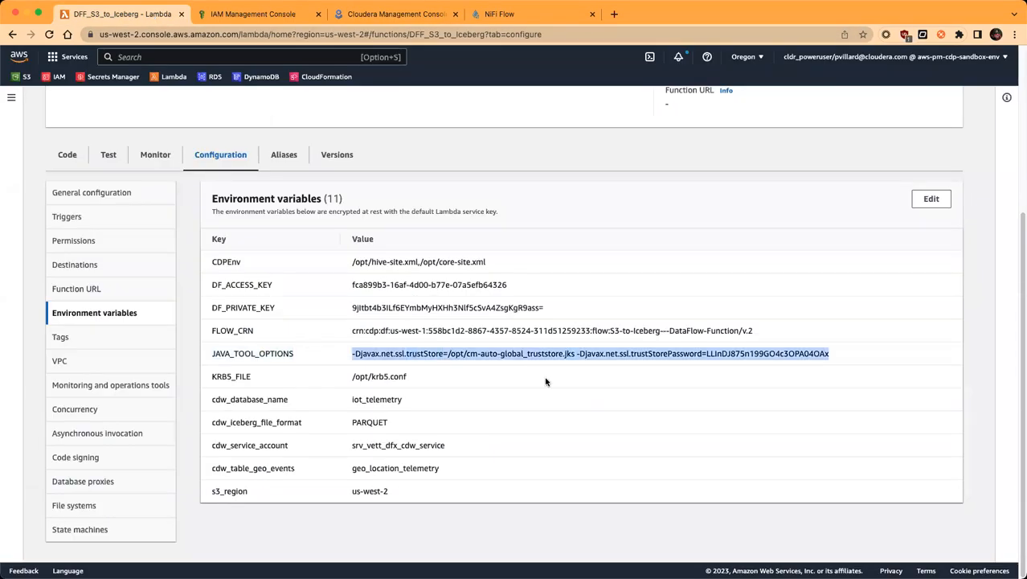
pyautogui.click(486, 358)
pyautogui.moveTo(466, 356); pyautogui.dragTo(576, 356)
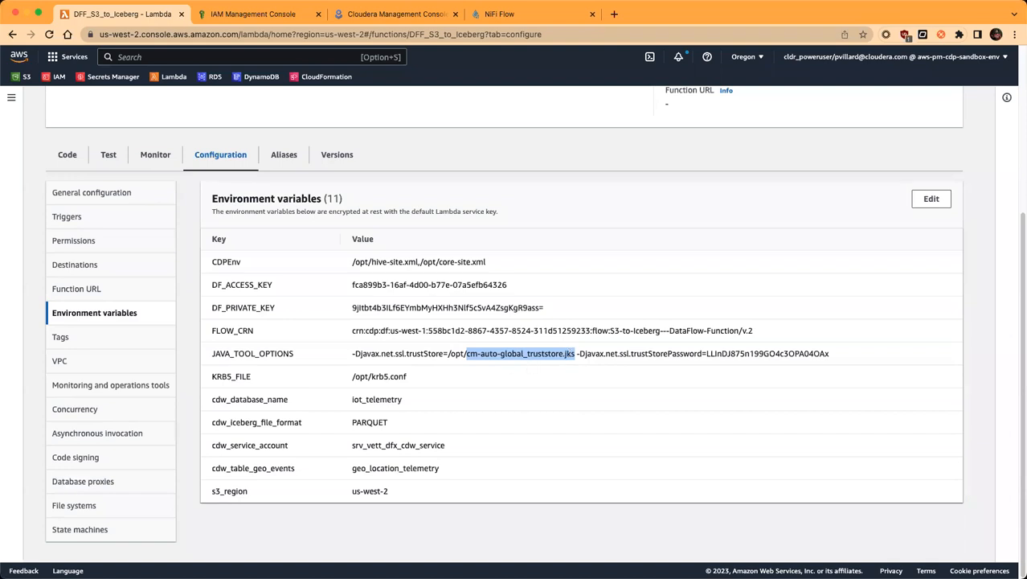
pyautogui.press('super+Tab')
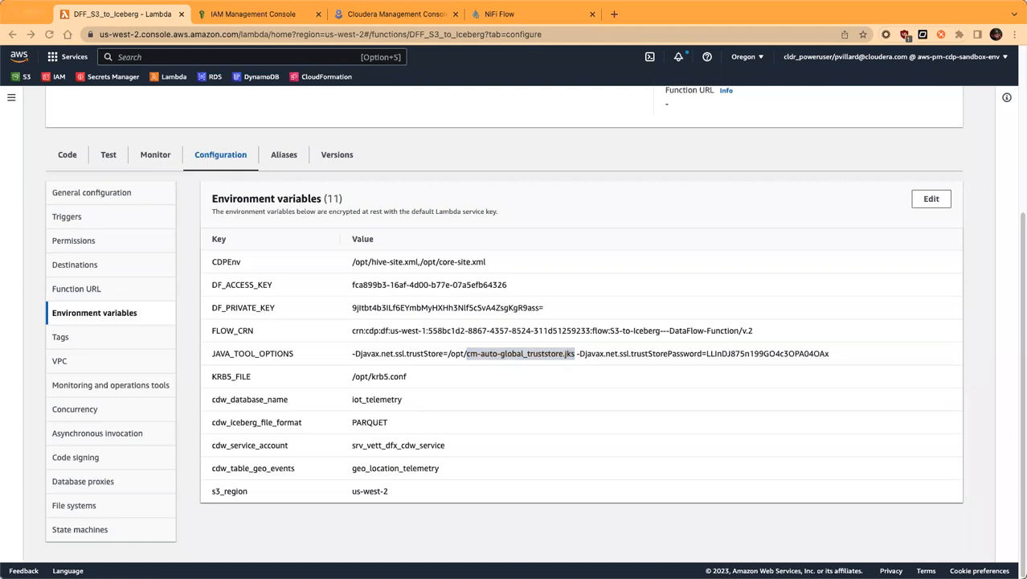
pyautogui.press('super+Tab')
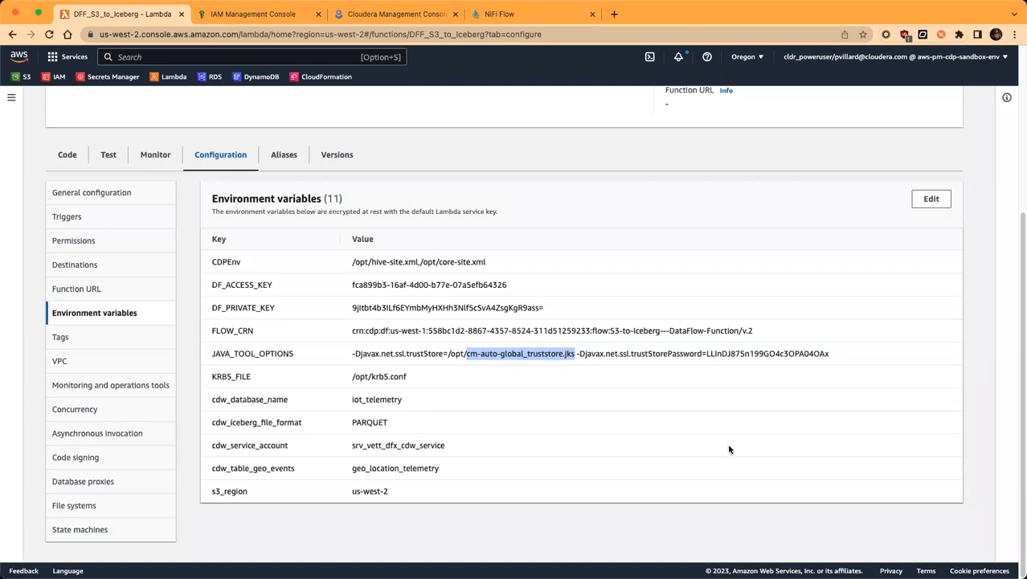
pyautogui.press('super+Tab')
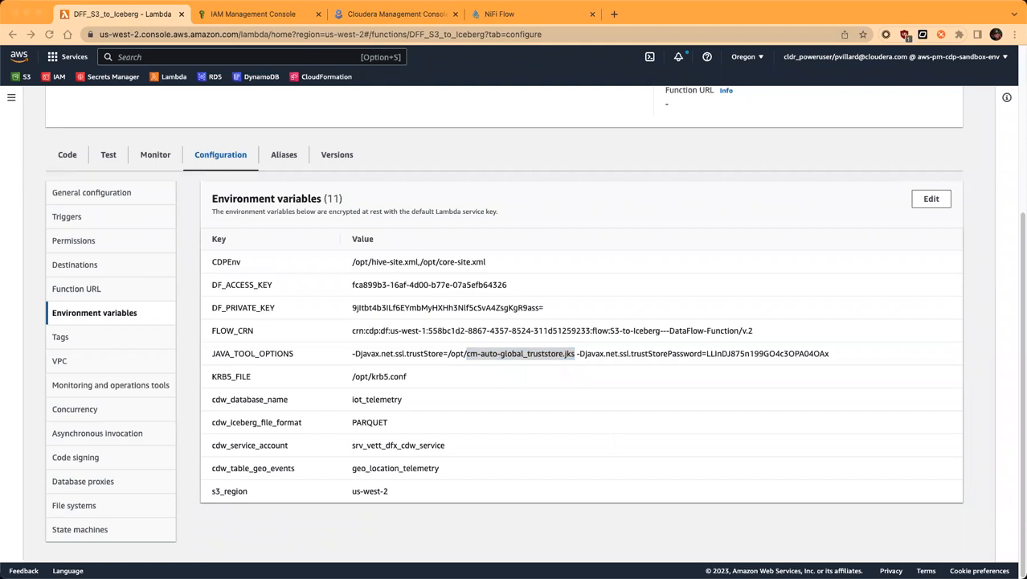
pyautogui.click(659, 158)
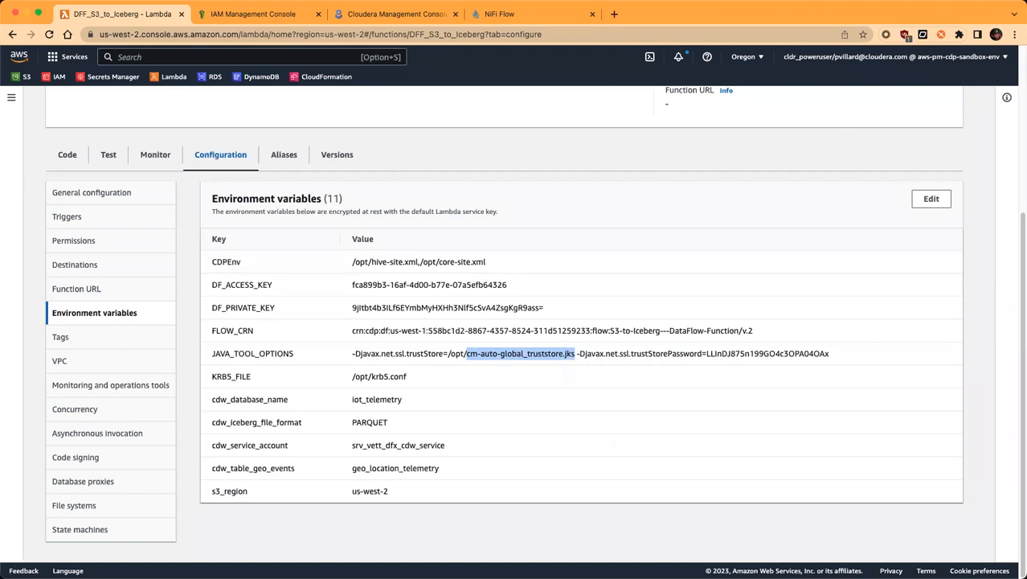
# Switch to core-site.xml in the text editor and highlight the host name in the fs.s3a.ext.raz.rest.host.url value.
pyautogui.press('super+Tab')
pyautogui.click(516, 339)
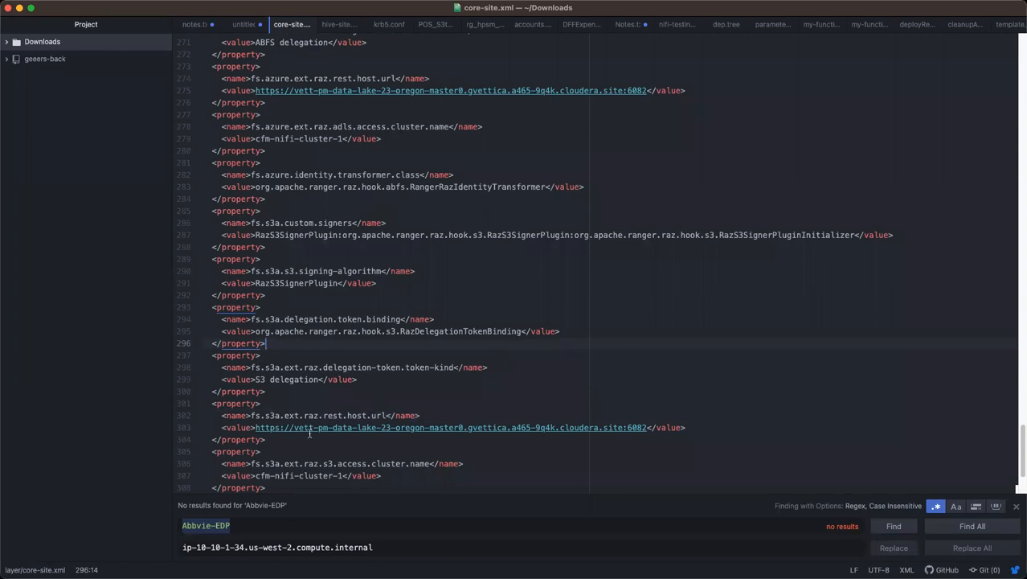
pyautogui.moveTo(256, 426); pyautogui.dragTo(645, 427)
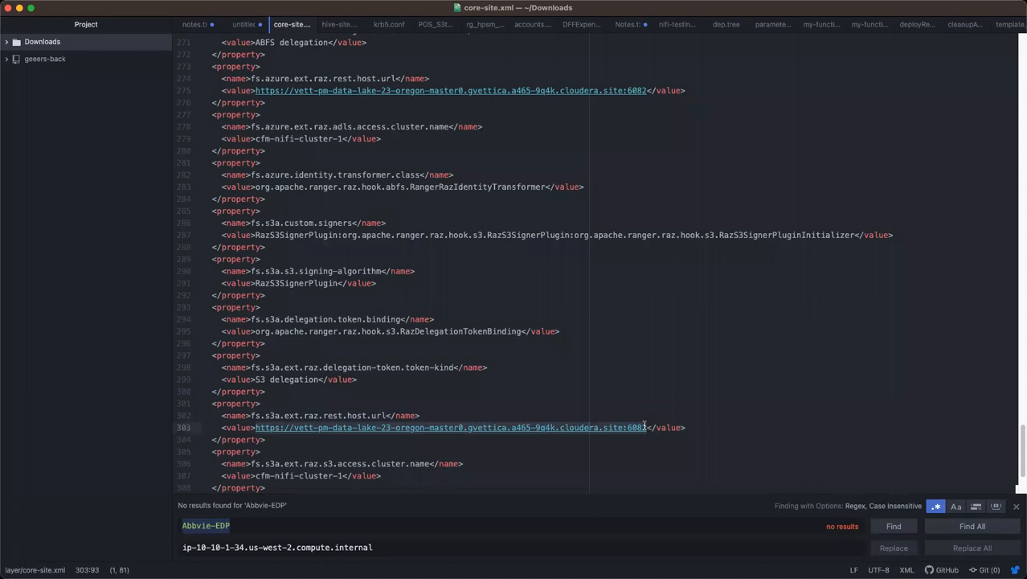
pyautogui.click(338, 415)
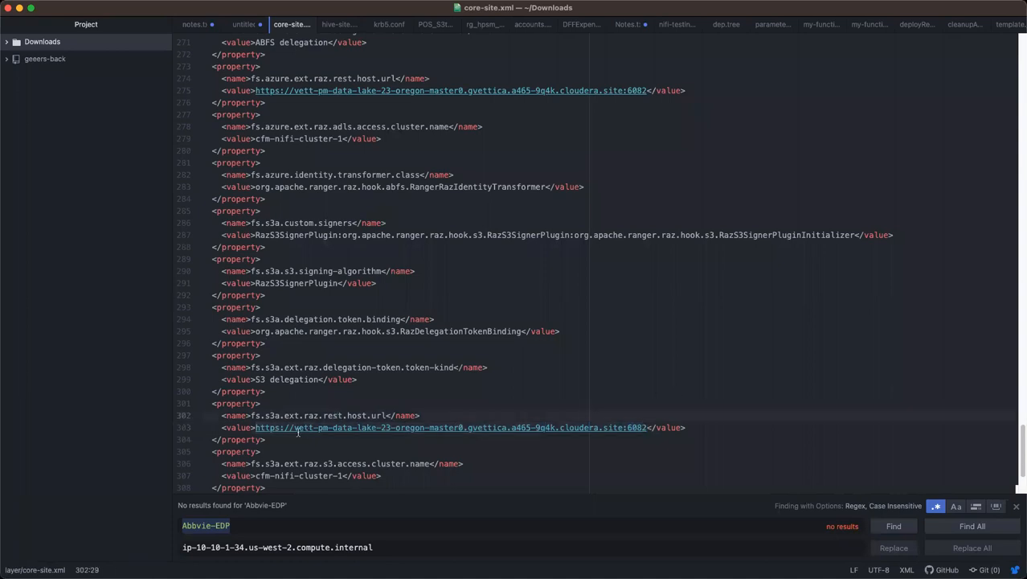
pyautogui.moveTo(294, 428); pyautogui.dragTo(622, 428)
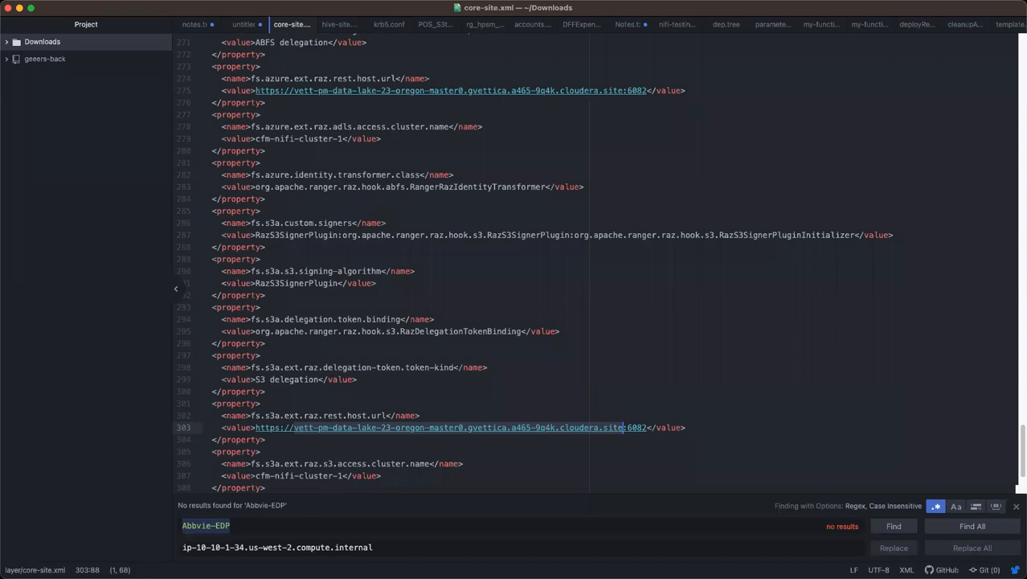
# Switch to the environment's data lake in the Cloudera Management Console and examine the Master and Idbroker nodes.
pyautogui.press('super+Tab')
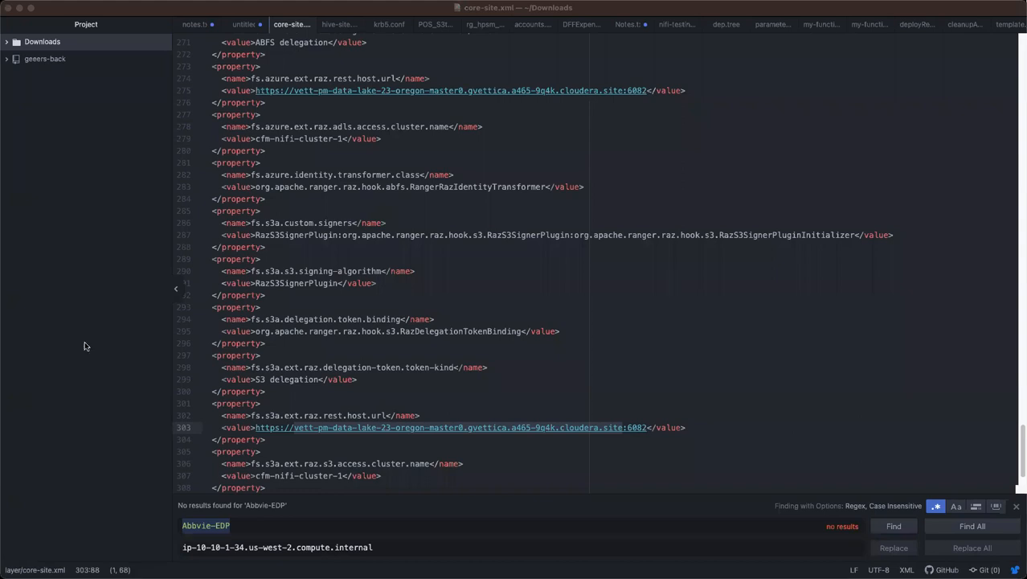
pyautogui.press('super+Tab')
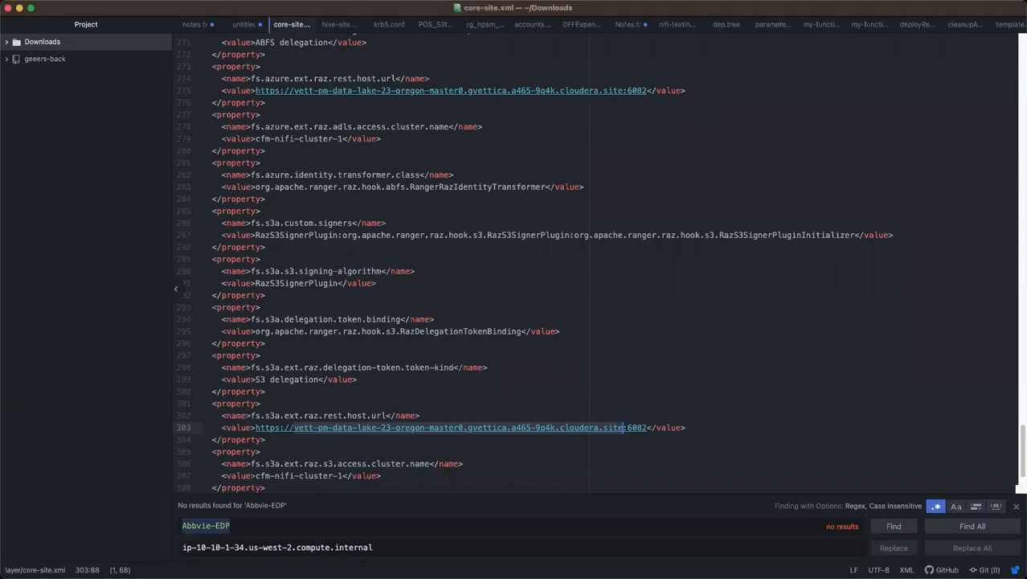
pyautogui.press('super+Tab')
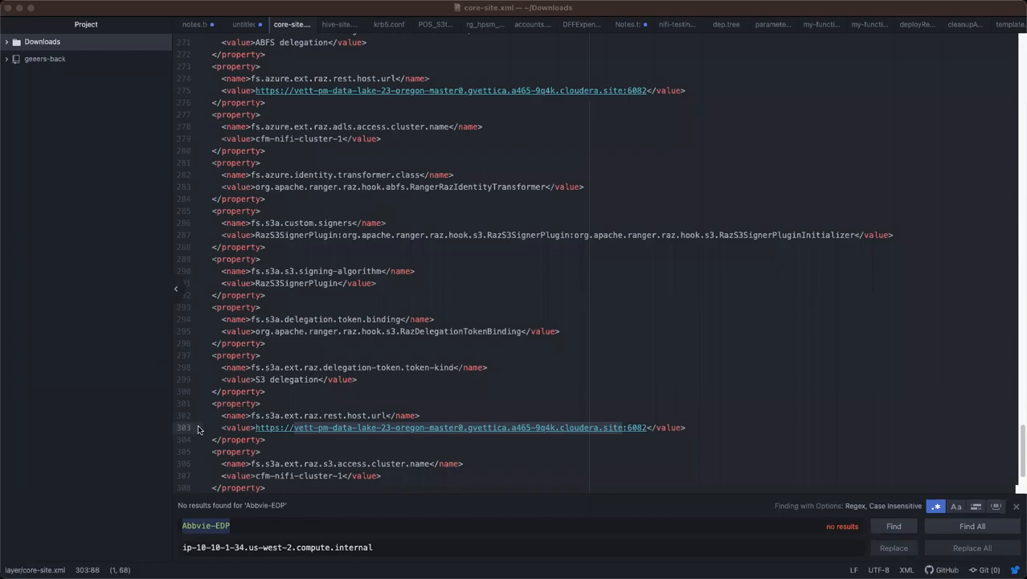
pyautogui.press('super+Tab')
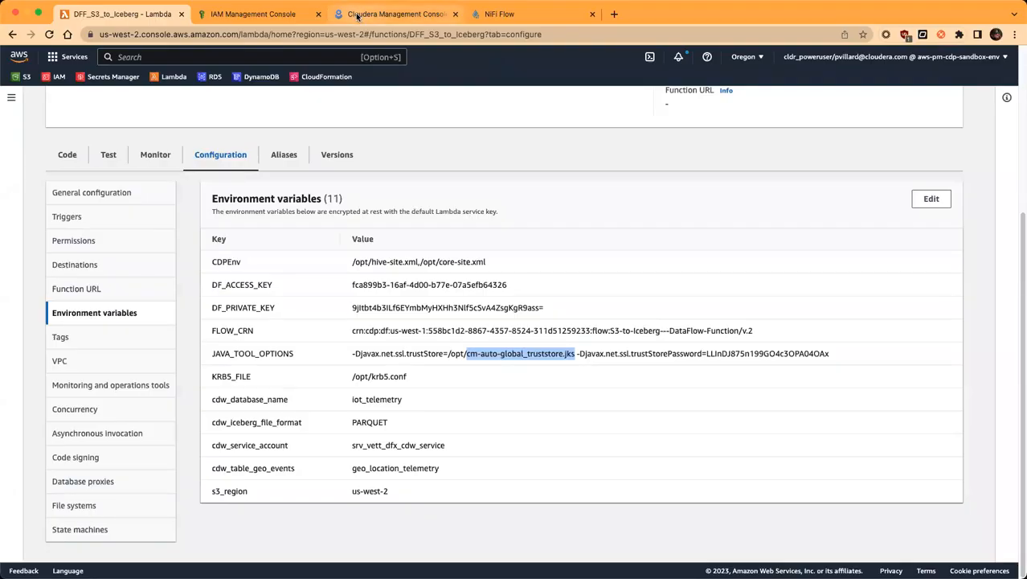
pyautogui.click(358, 16)
pyautogui.click(242, 313)
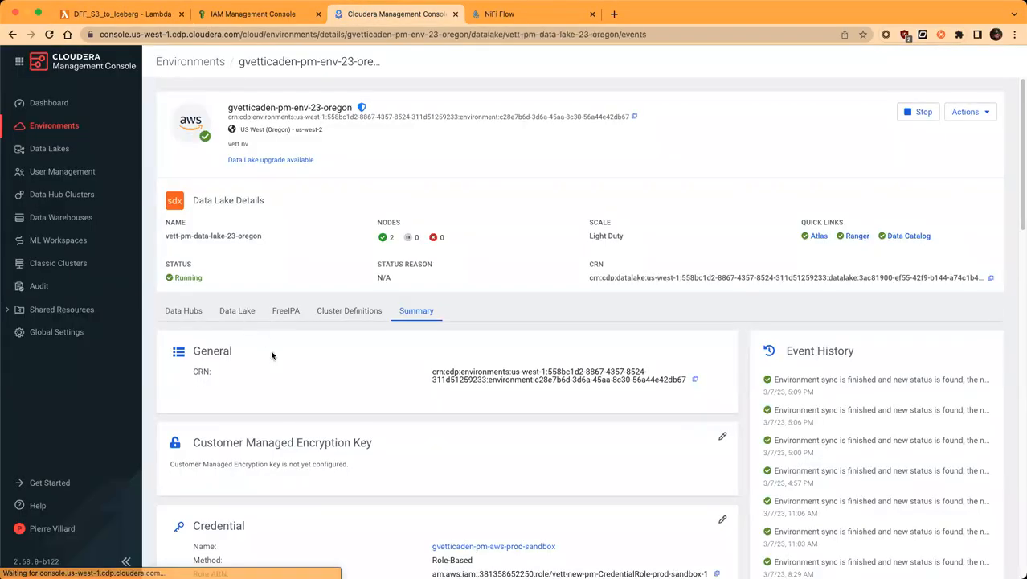
pyautogui.scroll(-5, 258, 431)
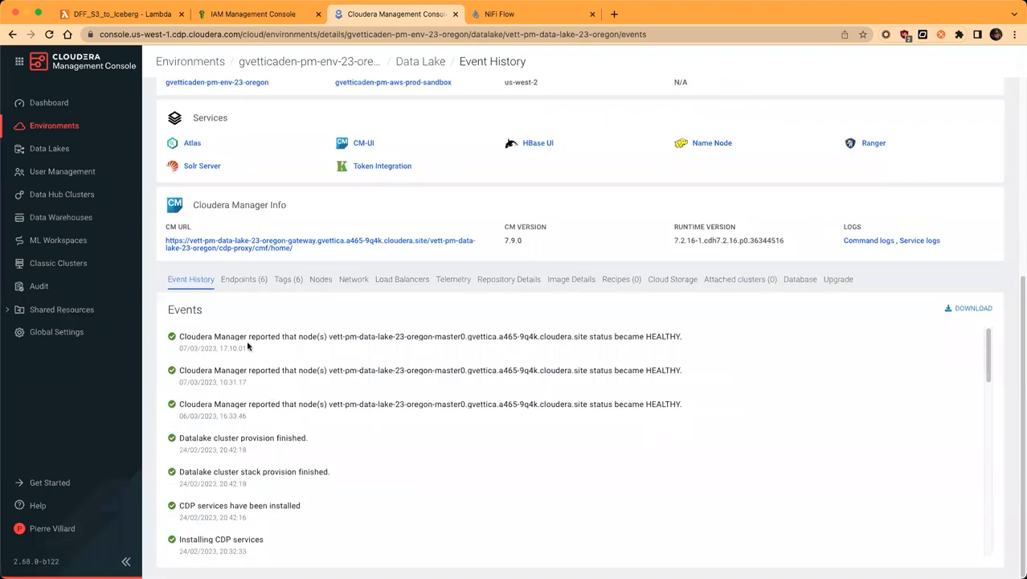
pyautogui.click(319, 280)
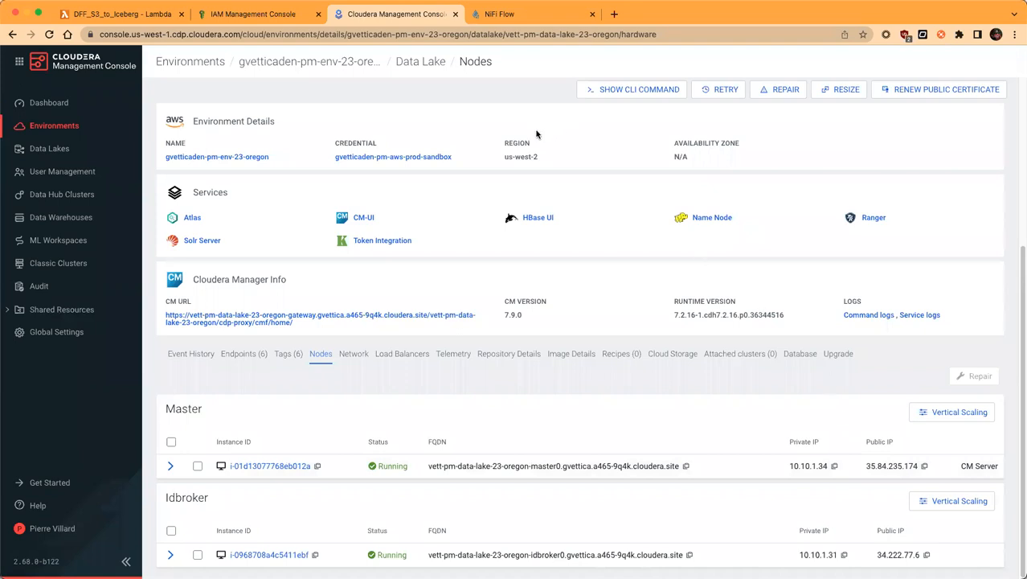
pyautogui.scroll(1, 537, 134)
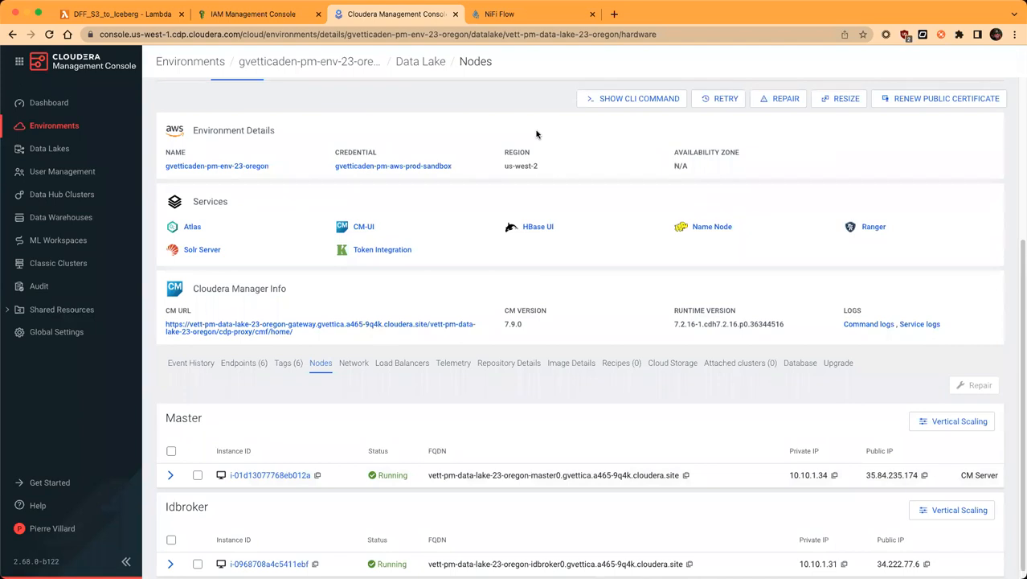
# From the Lambda function's VPC configuration, open the attached VPC and examine its resource map.
pyautogui.click(154, 18)
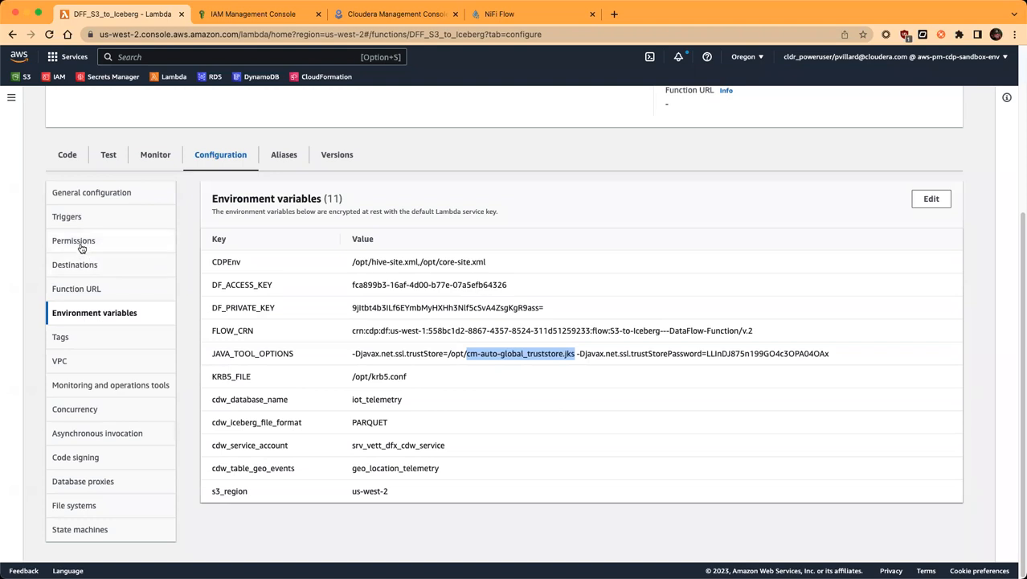
pyautogui.click(80, 364)
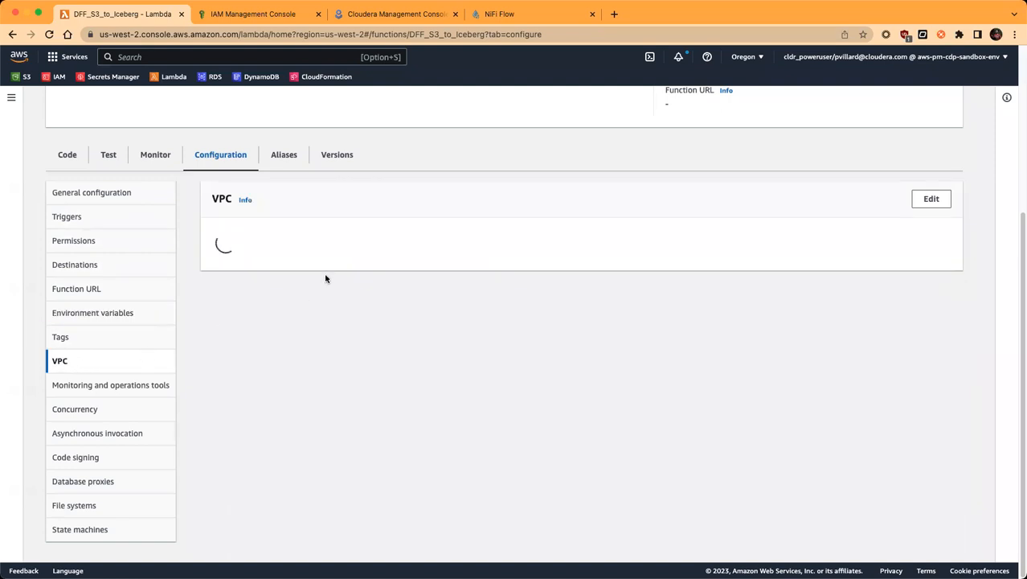
pyautogui.click(278, 250)
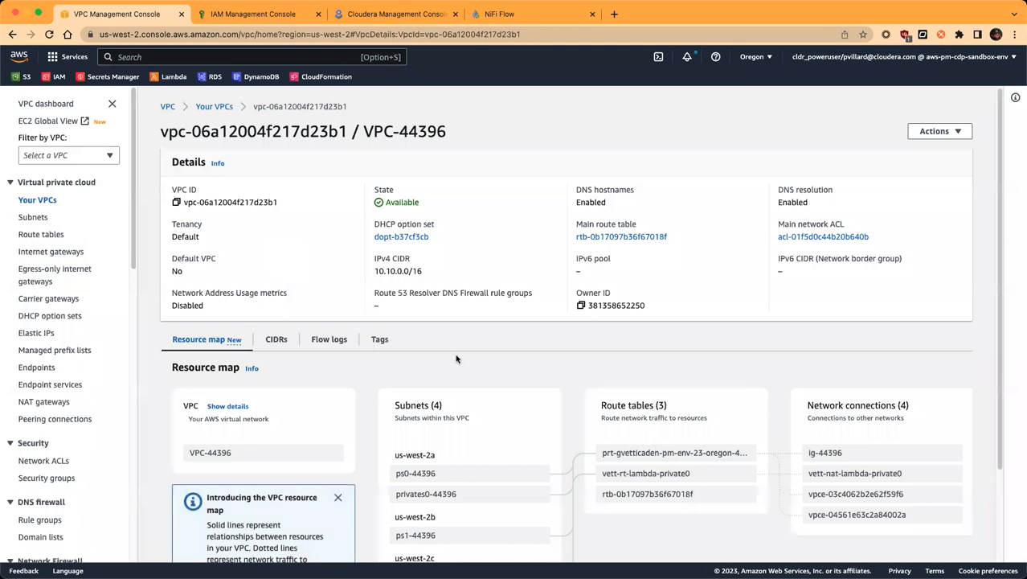
pyautogui.scroll(-2, 513, 356)
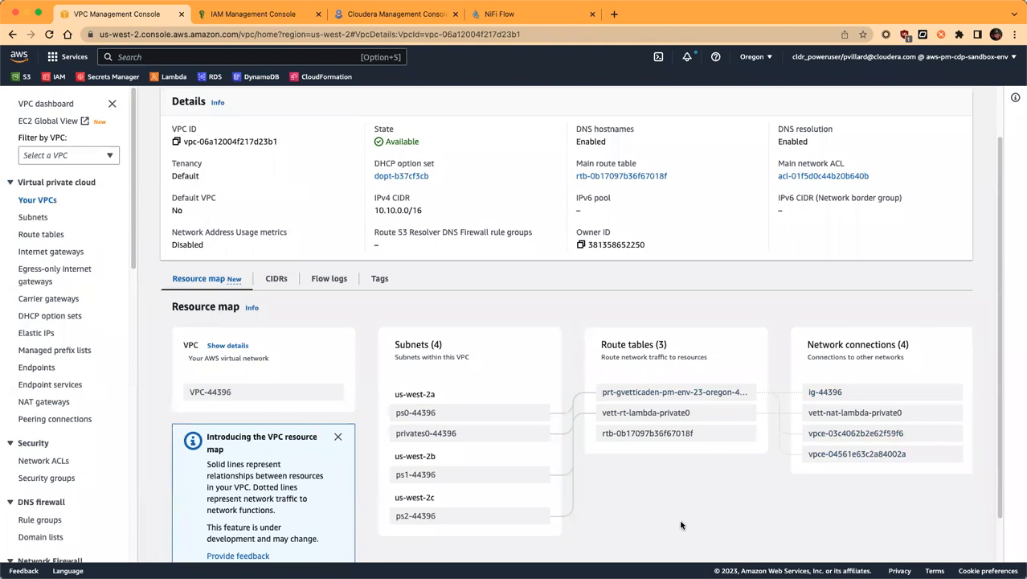
# Trace the vett-nat-lambda-private0 connection in the VPC resource map and open that NAT gateway's details.
pyautogui.moveTo(456, 438)
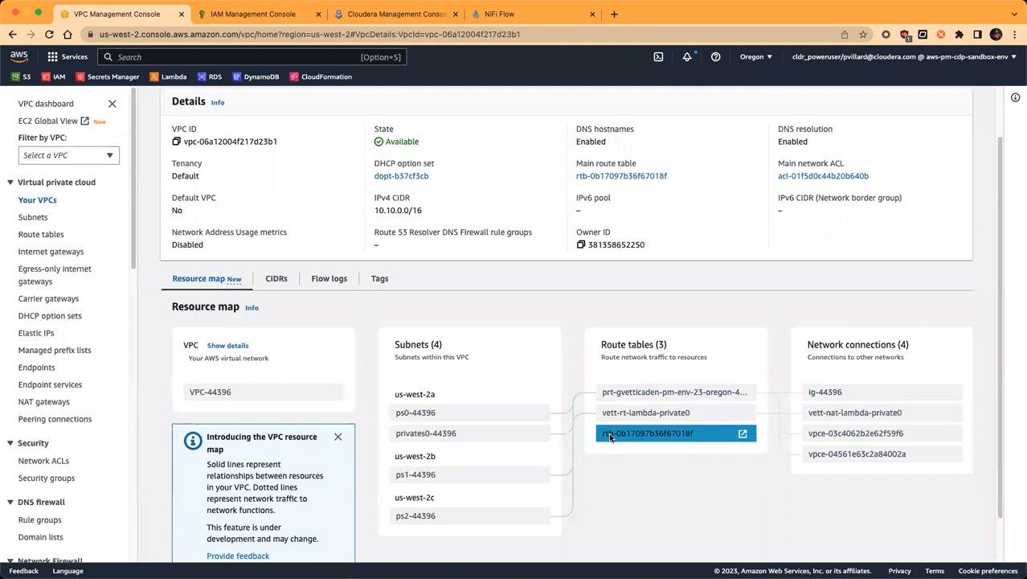
pyautogui.click(861, 416)
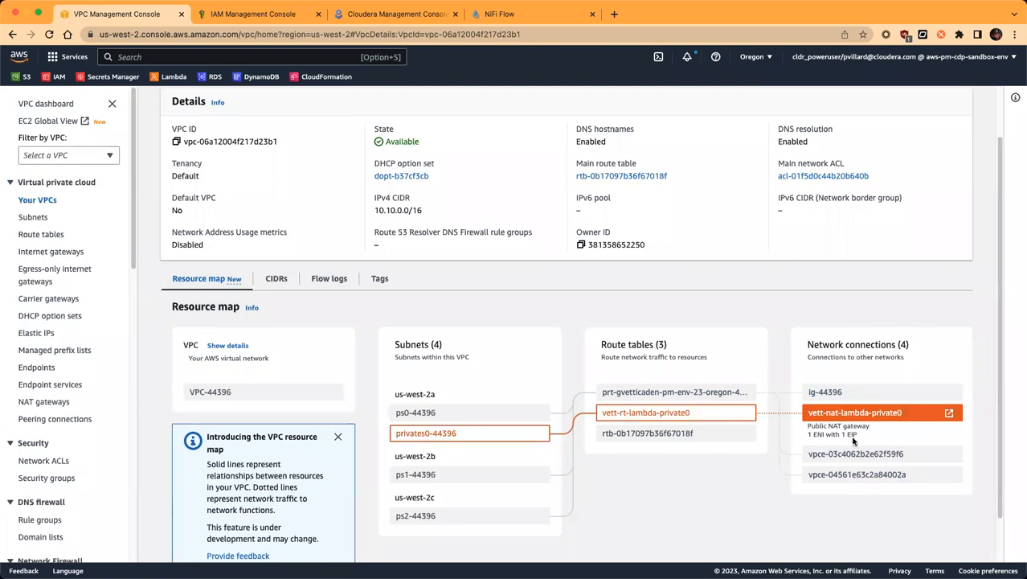
pyautogui.click(945, 418)
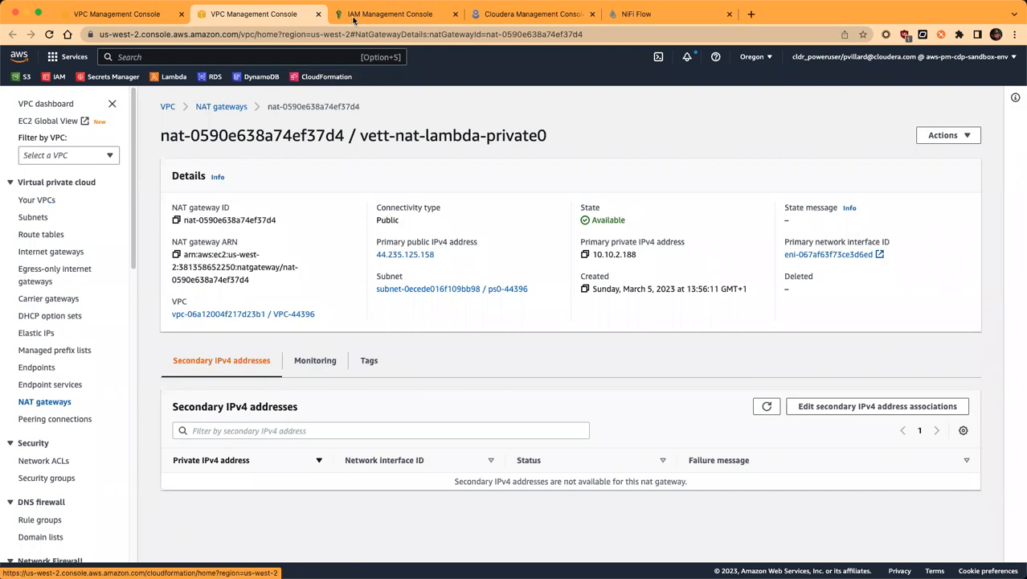
# From the data lake's Master node in the Cloudera Management Console, open its EC2 instance details and the security group attached to it.
pyautogui.click(479, 14)
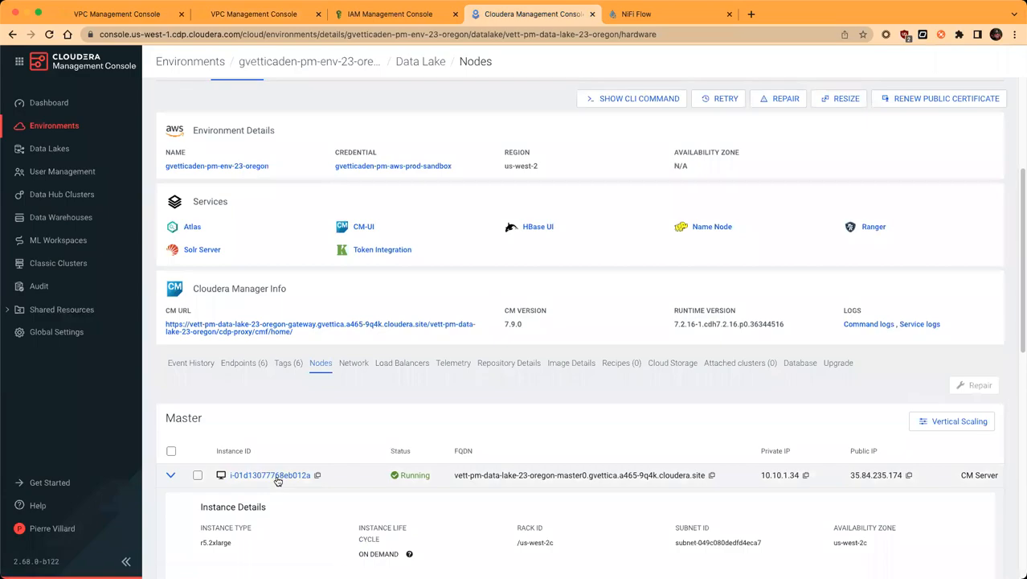
pyautogui.click(275, 475)
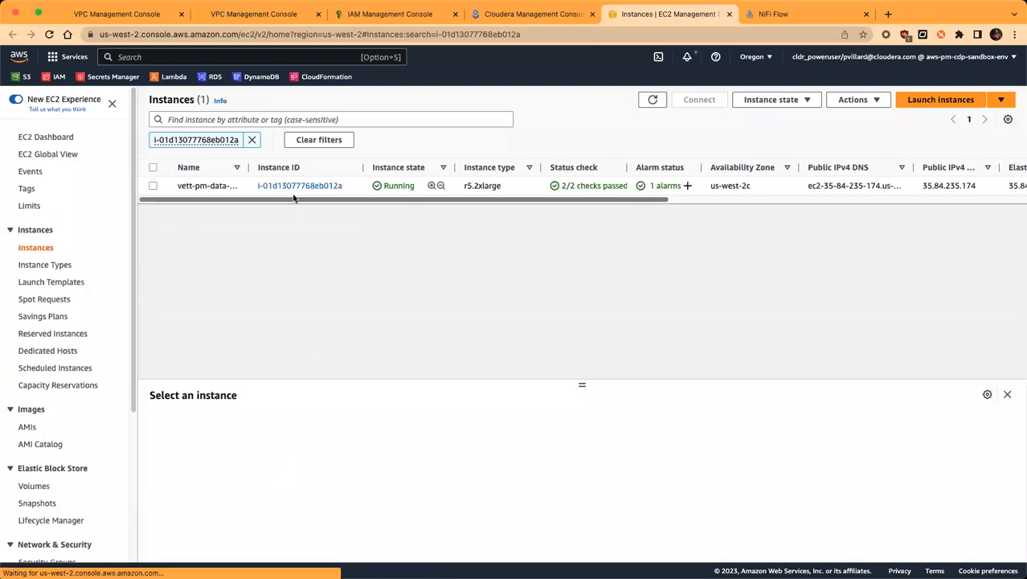
pyautogui.click(294, 187)
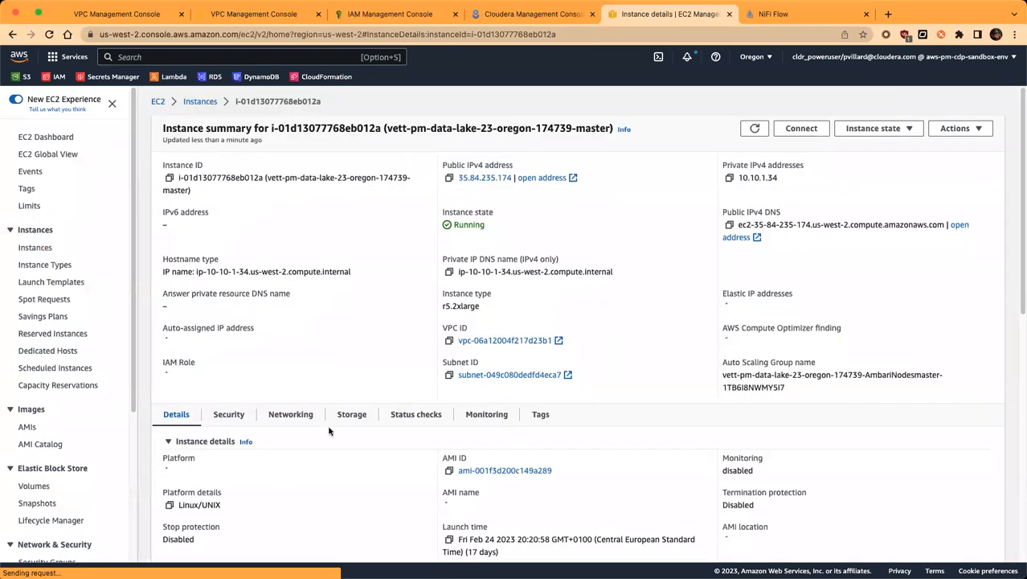
pyautogui.click(229, 414)
pyautogui.scroll(-1, 309, 382)
pyautogui.scroll(-1, 310, 382)
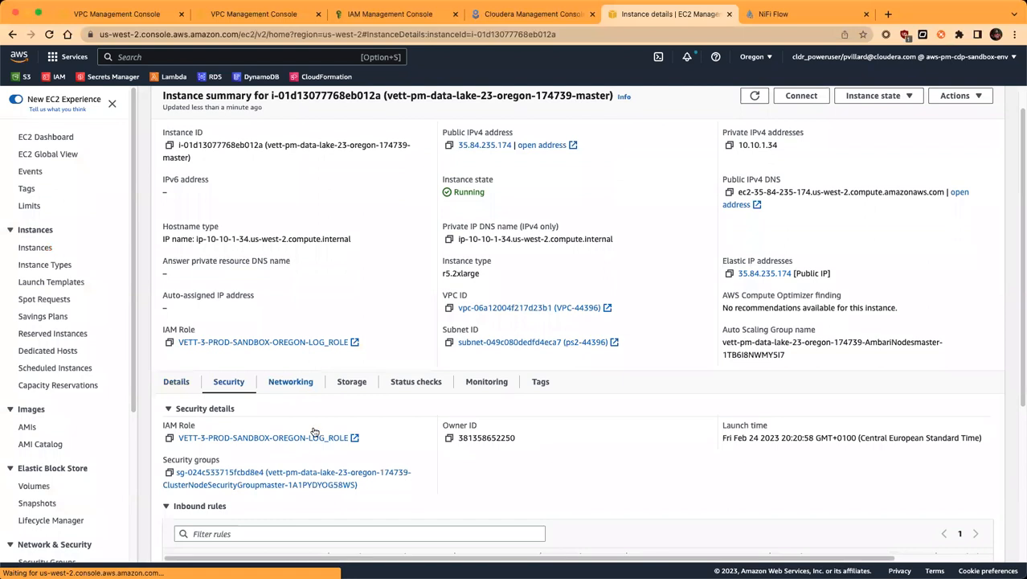
pyautogui.click(301, 475)
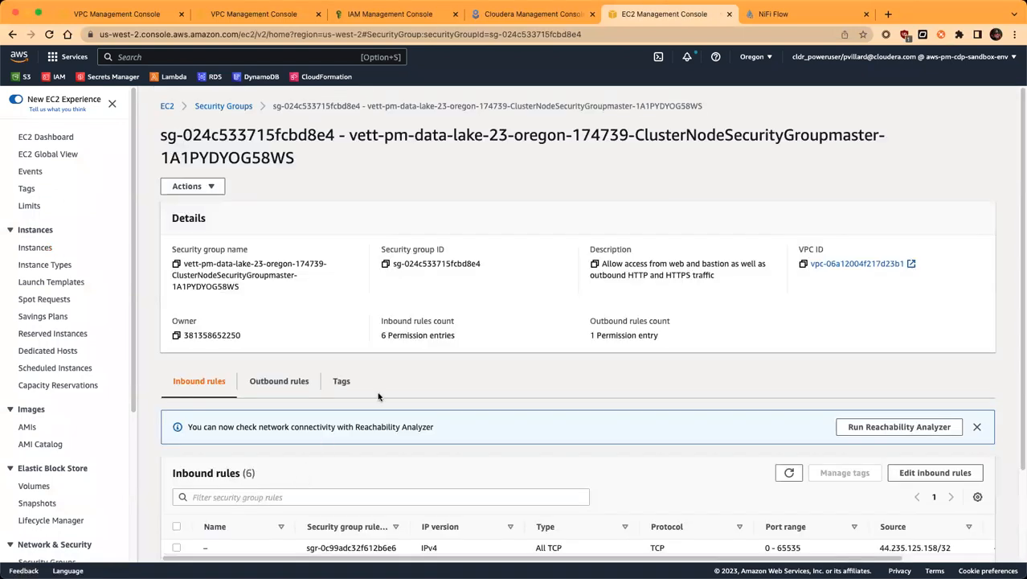
# Examine the security group's inbound rules and highlight the source 44.235.125.158/32 of the first All TCP rule.
pyautogui.scroll(-3, 392, 382)
pyautogui.scroll(-1, 366, 370)
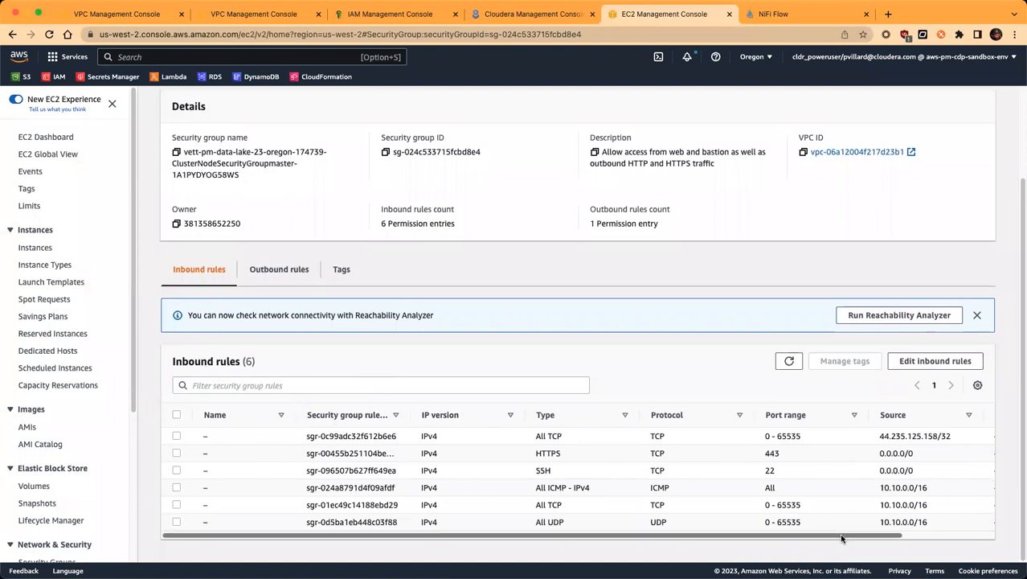
pyautogui.moveTo(842, 538); pyautogui.dragTo(927, 538)
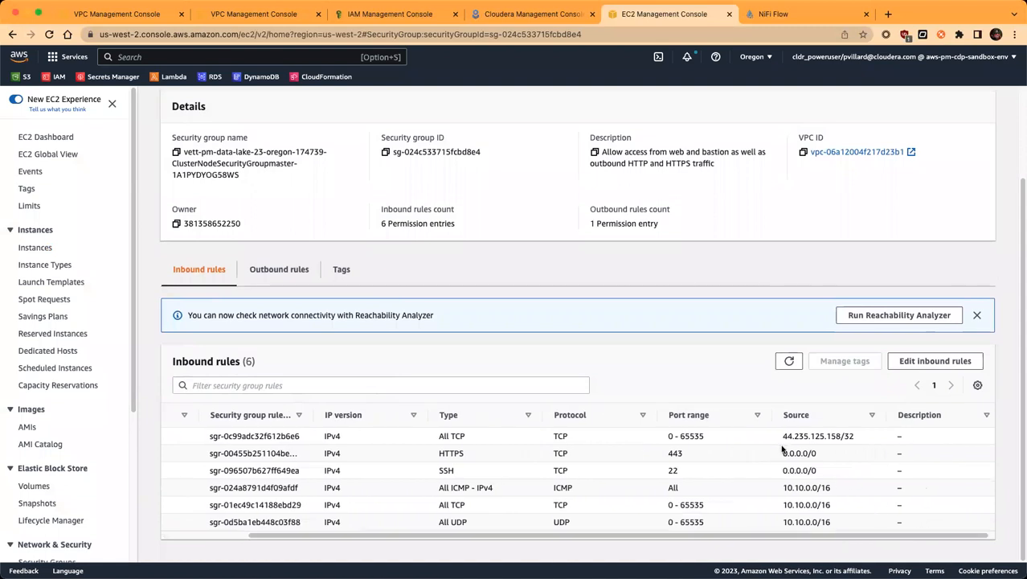
pyautogui.moveTo(781, 435); pyautogui.dragTo(854, 435)
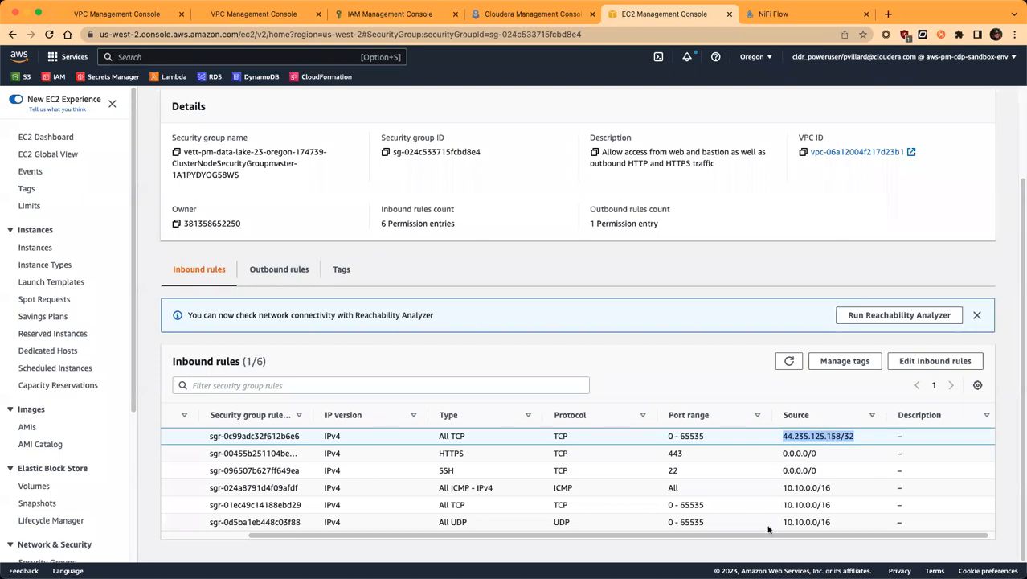
pyautogui.moveTo(776, 536); pyautogui.dragTo(673, 536)
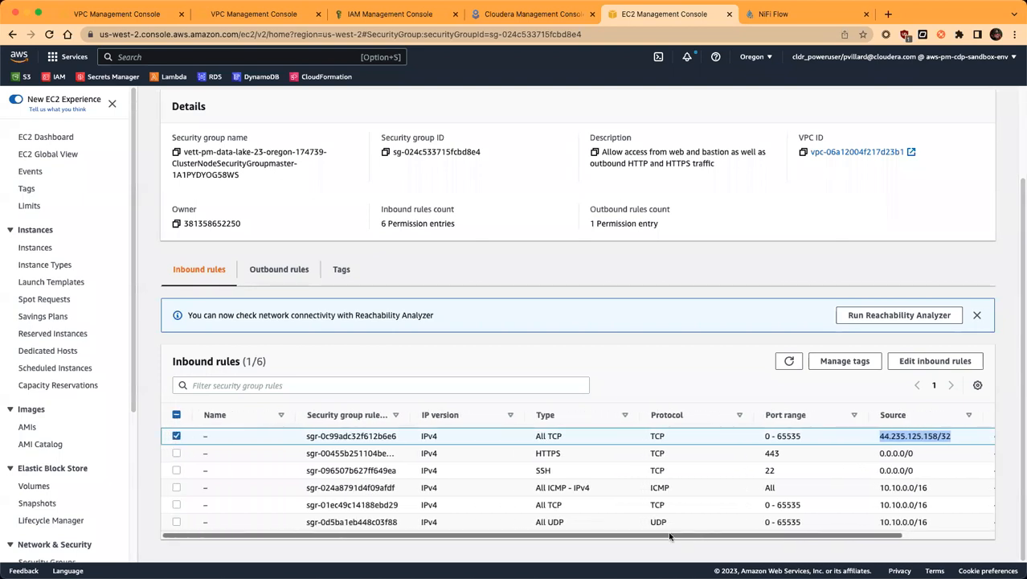
pyautogui.click(640, 269)
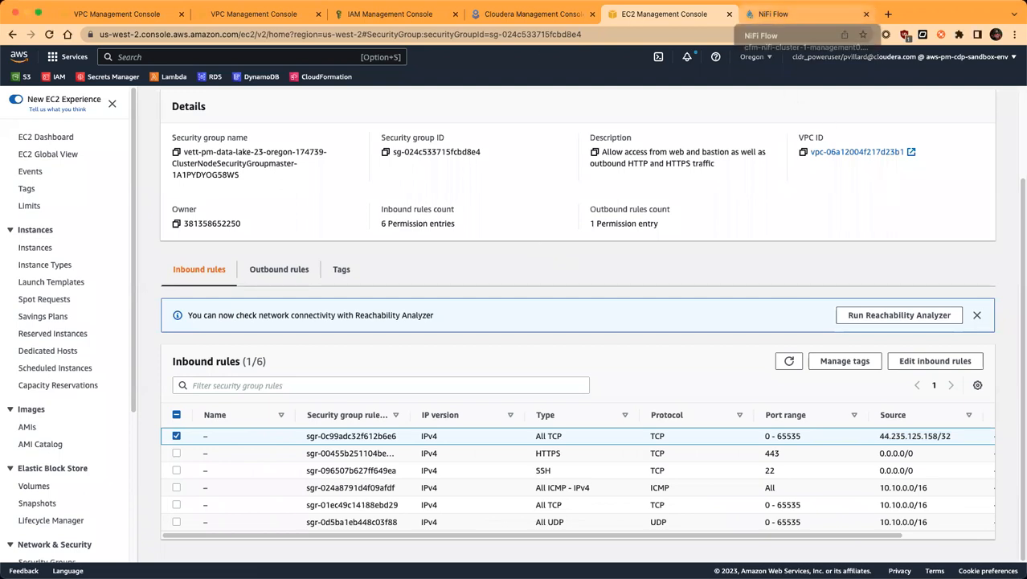
# Switch to core-site.xml in the text editor and look through its properties from the RAZ settings up to fs.defaultFS and back.
pyautogui.press('super+Tab')
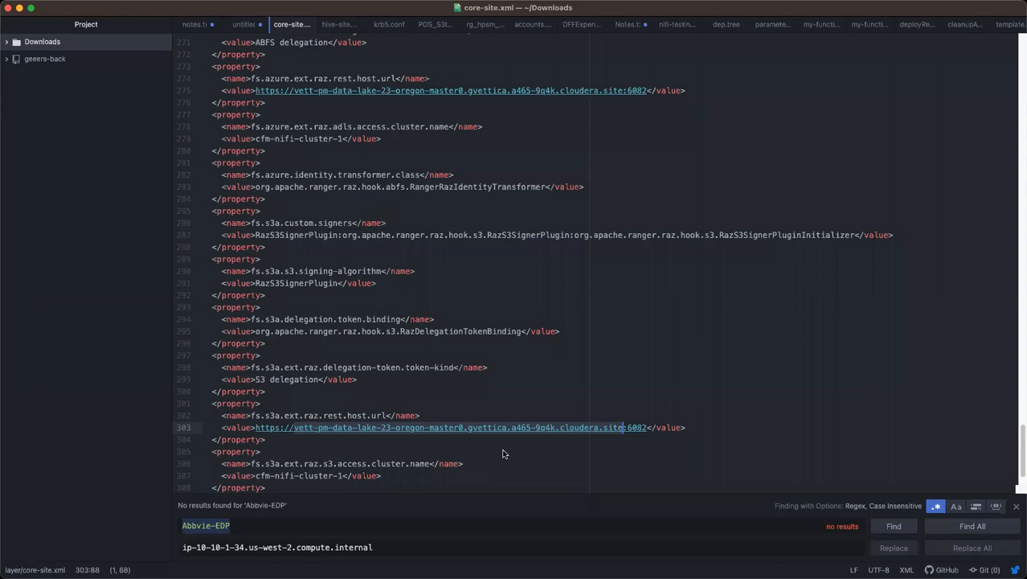
pyautogui.scroll(15, 503, 370)
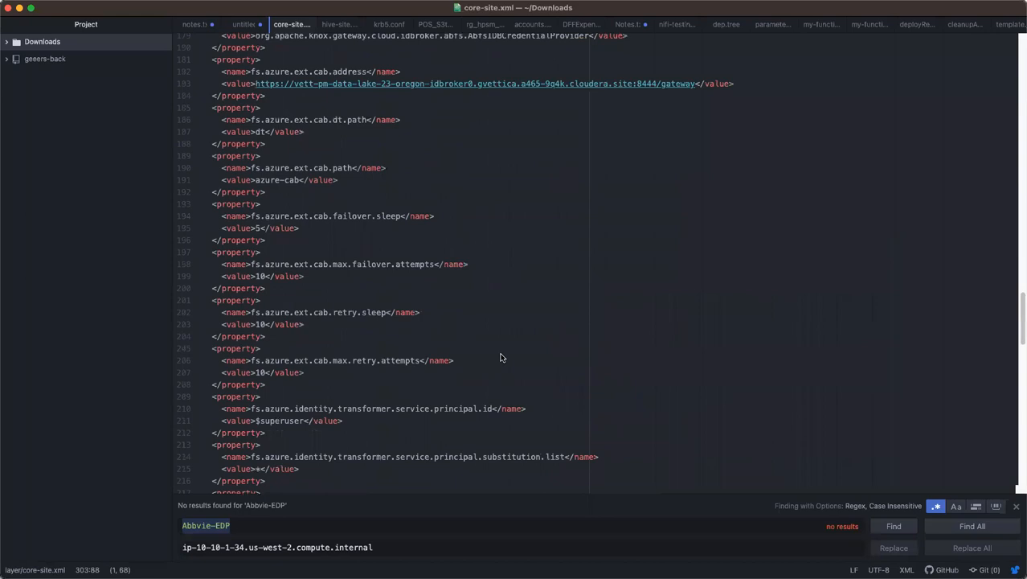
pyautogui.scroll(8, 500, 357)
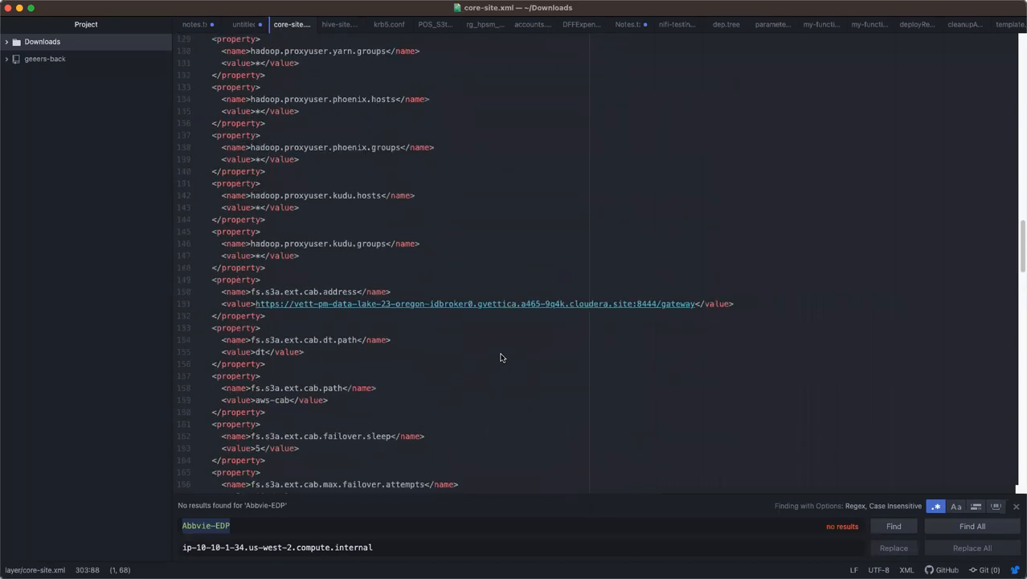
pyautogui.scroll(20, 500, 357)
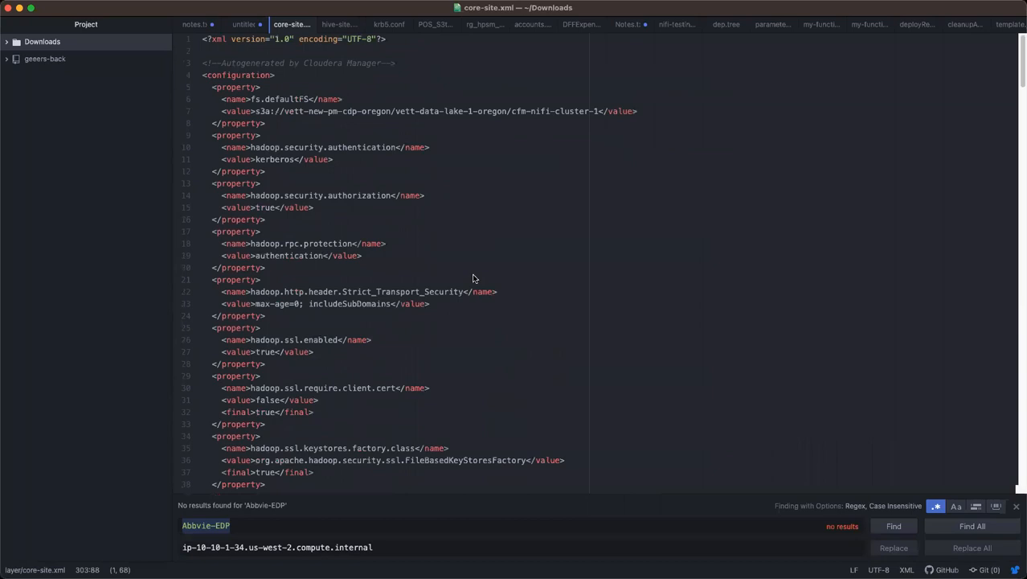
pyautogui.scroll(-20, 381, 168)
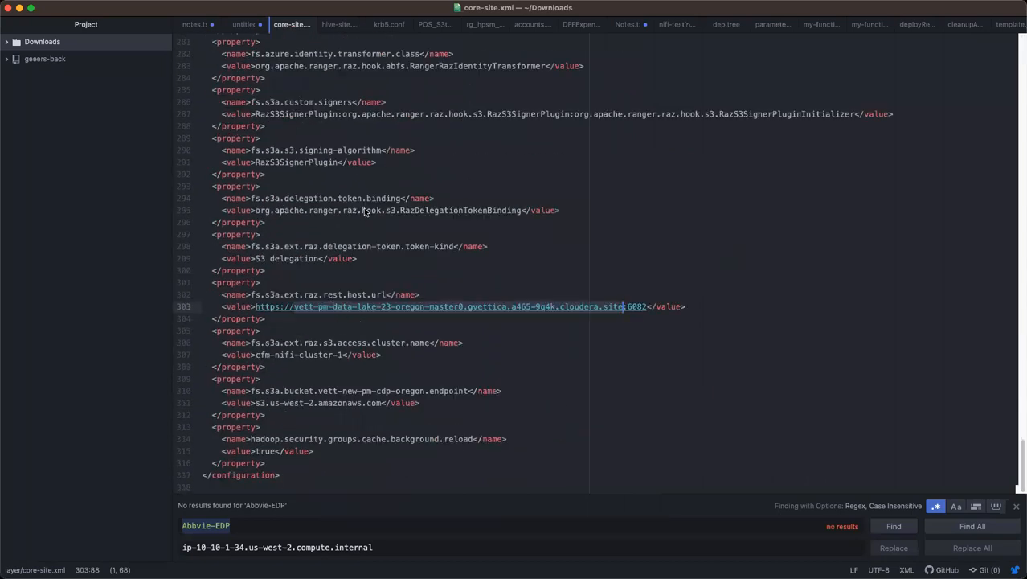
# Open hive-site.xml and highlight the value line of the hive.metastore.uris property.
pyautogui.click(338, 24)
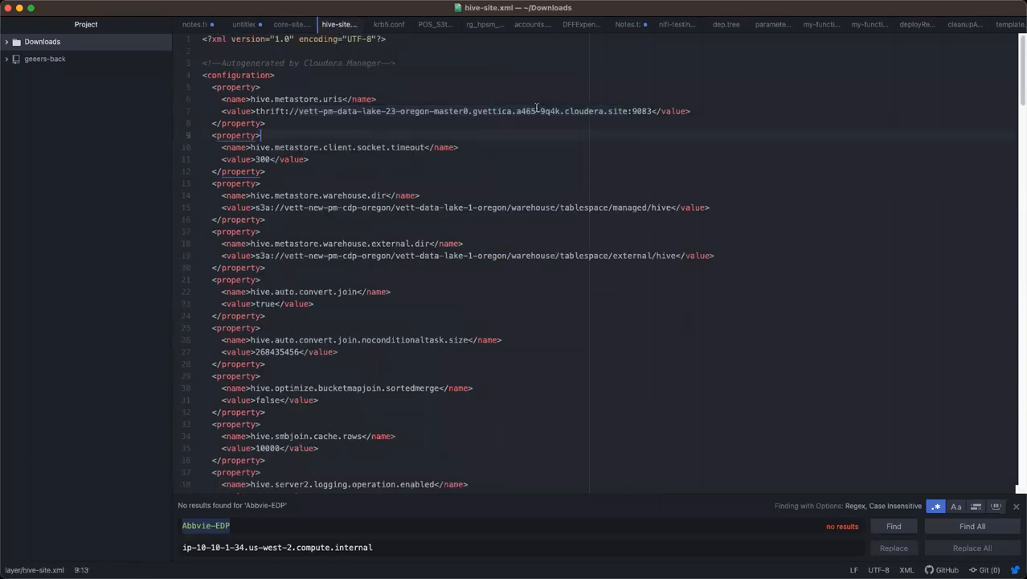
pyautogui.moveTo(707, 111); pyautogui.dragTo(217, 109)
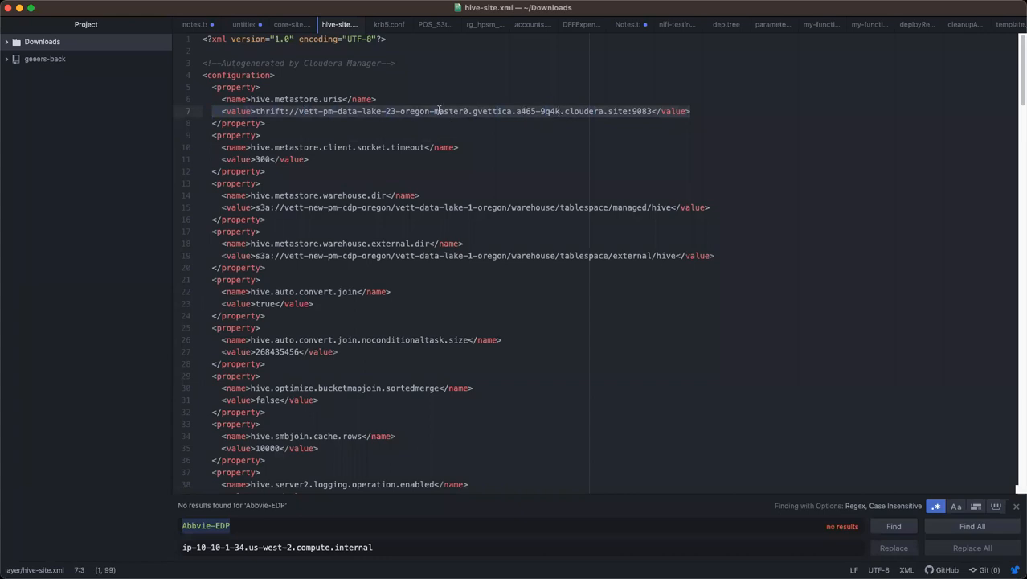
pyautogui.scroll(-4, 402, 201)
pyautogui.scroll(4, 281, 257)
# Switch to the DFF_S3_to_Iceberg function's TestS3toIceberg event in the browser and highlight the bucket name and object key in its JSON.
pyautogui.press('super+Tab')
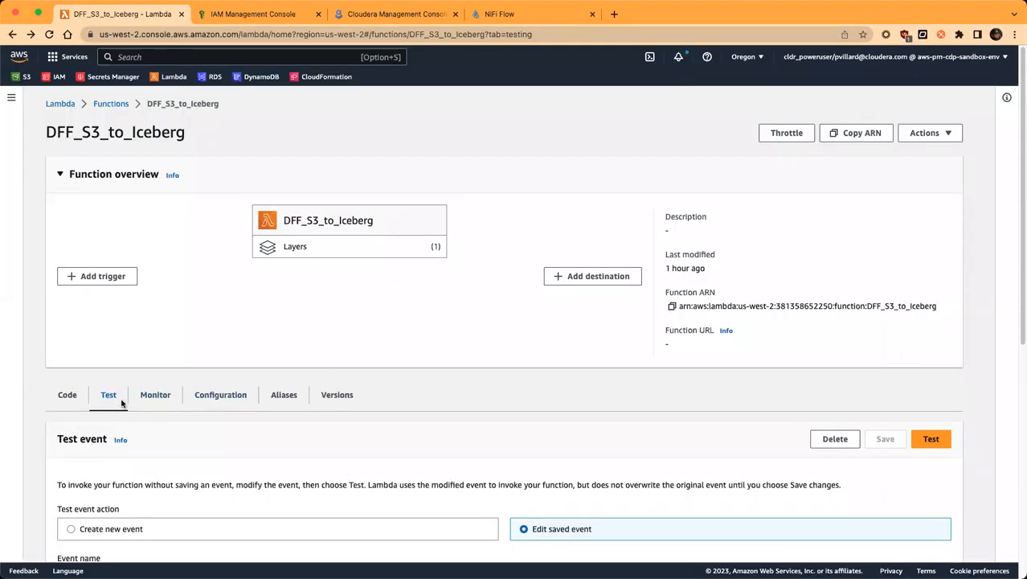
pyautogui.scroll(-5, 228, 339)
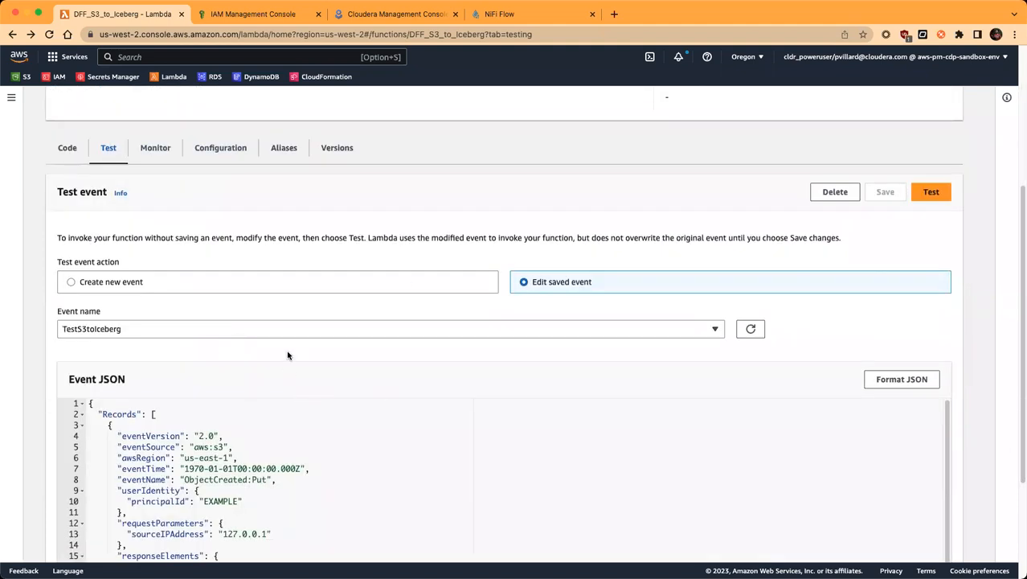
pyautogui.scroll(-4, 287, 358)
pyautogui.scroll(-4, 290, 438)
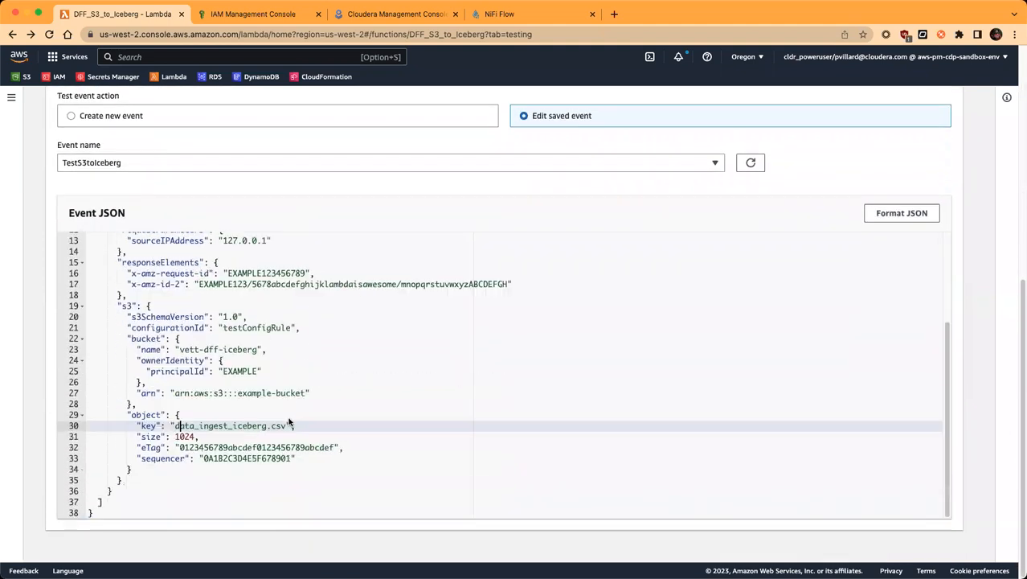
pyautogui.moveTo(268, 351); pyautogui.dragTo(138, 352)
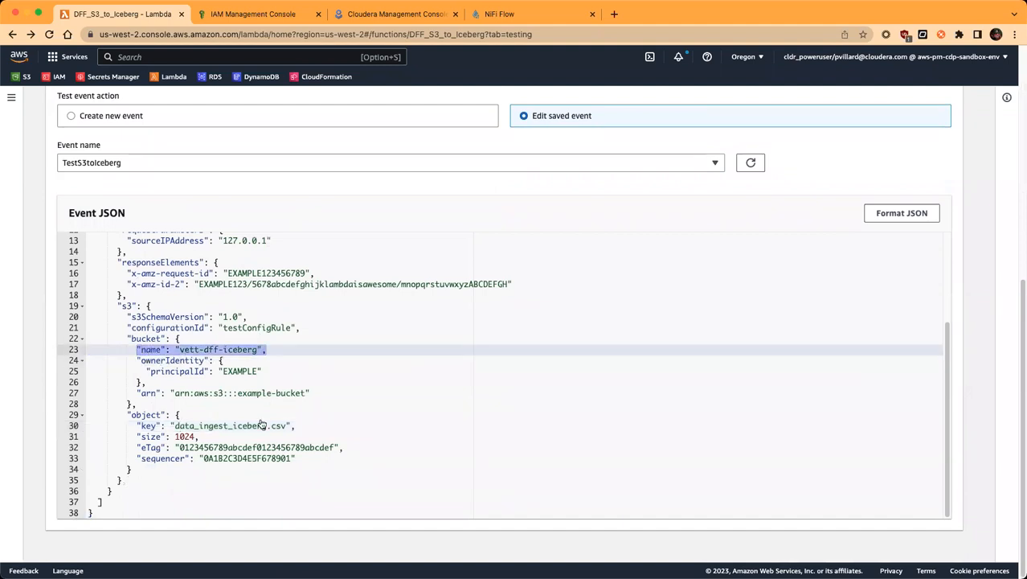
pyautogui.moveTo(296, 426); pyautogui.dragTo(138, 426)
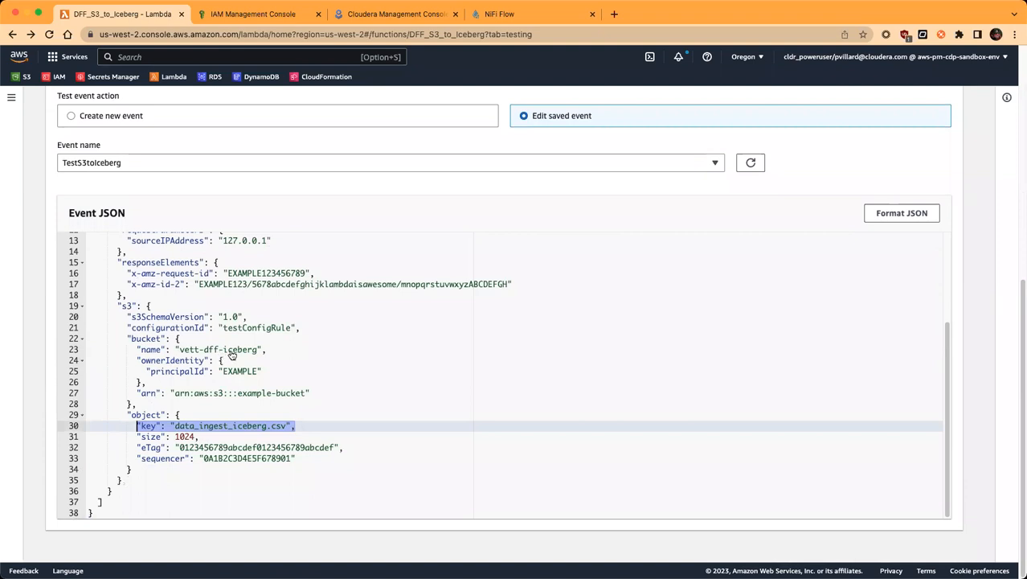
# Run the DFF_S3_to_Iceberg function with the saved TestS3toIceberg event.
pyautogui.scroll(5, 226, 357)
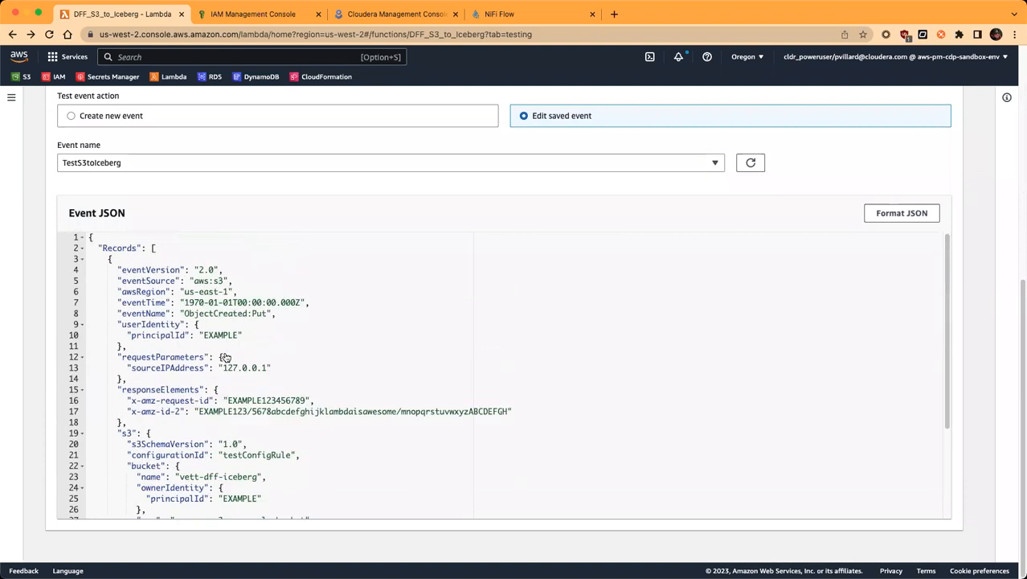
pyautogui.scroll(5, 225, 357)
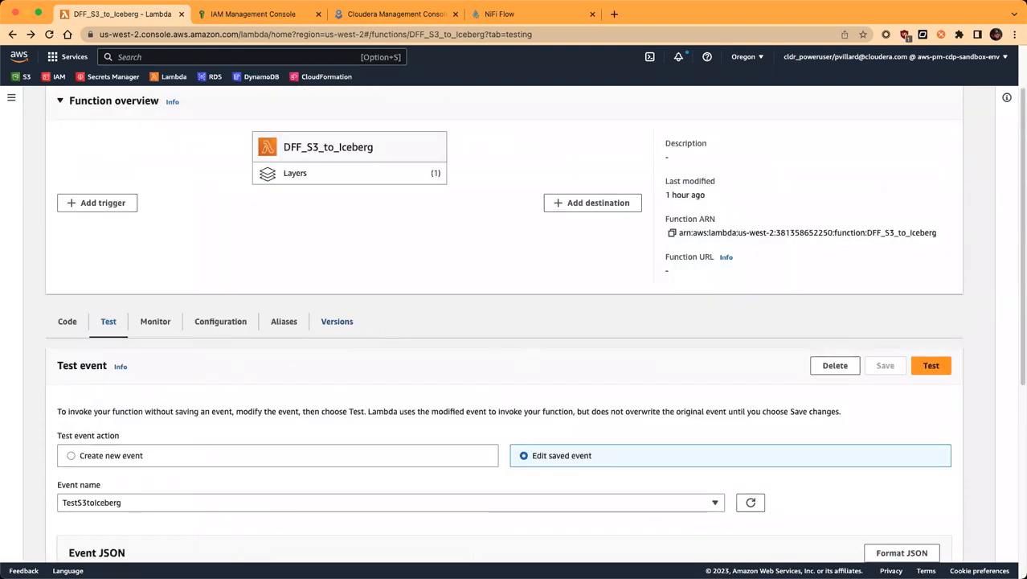
pyautogui.click(931, 366)
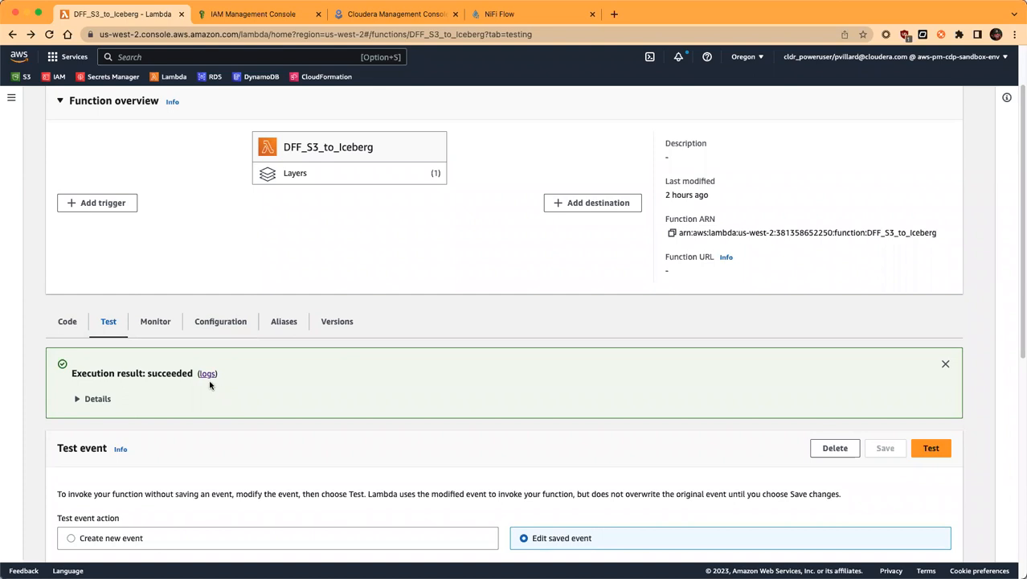
# Open the test run's CloudWatch logs and examine the events in the most recent log stream of /aws/lambda/DFF_S3_to_Iceberg.
pyautogui.click(207, 374)
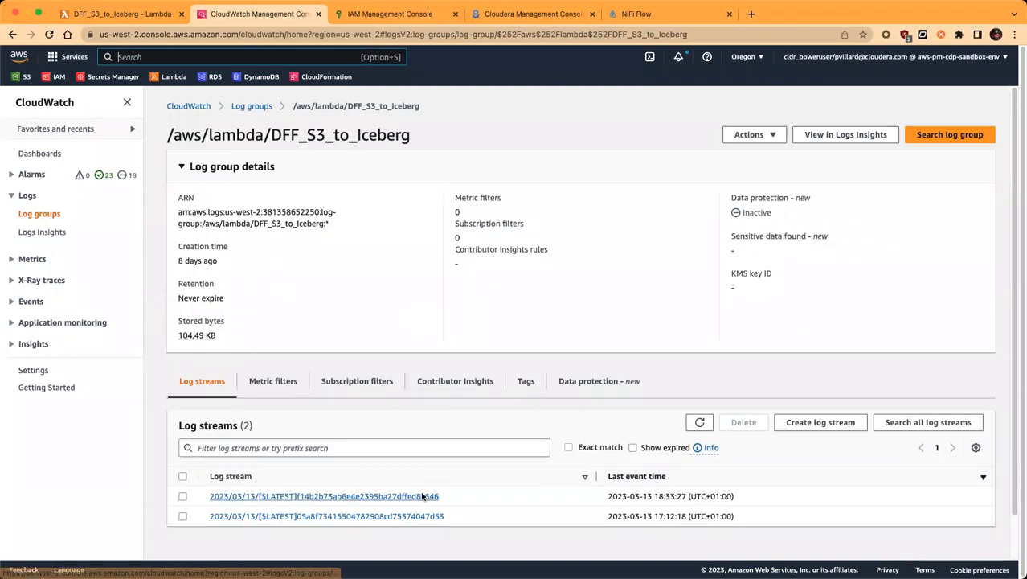
pyautogui.click(424, 495)
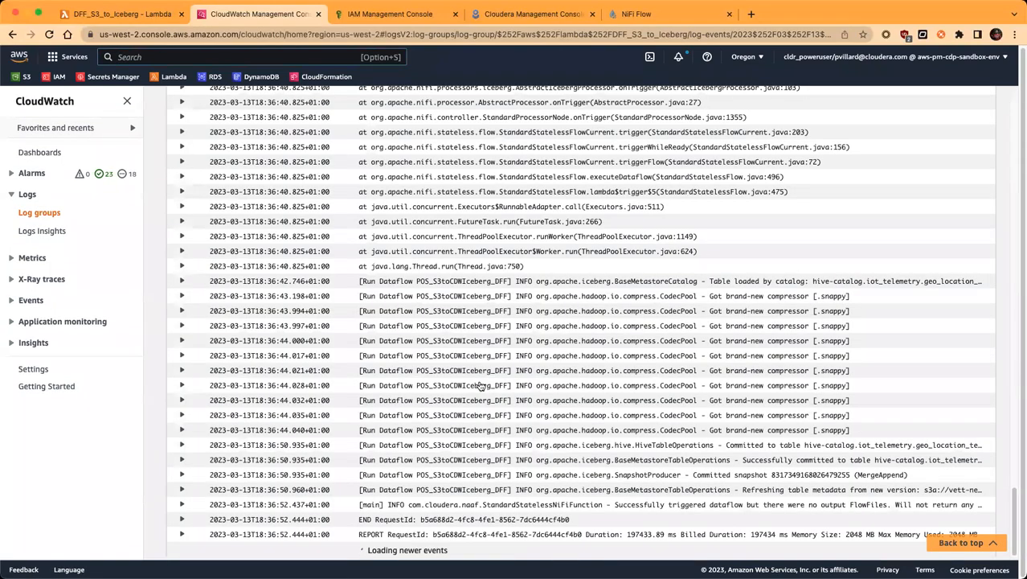
pyautogui.scroll(5, 500, 359)
pyautogui.scroll(15, 501, 356)
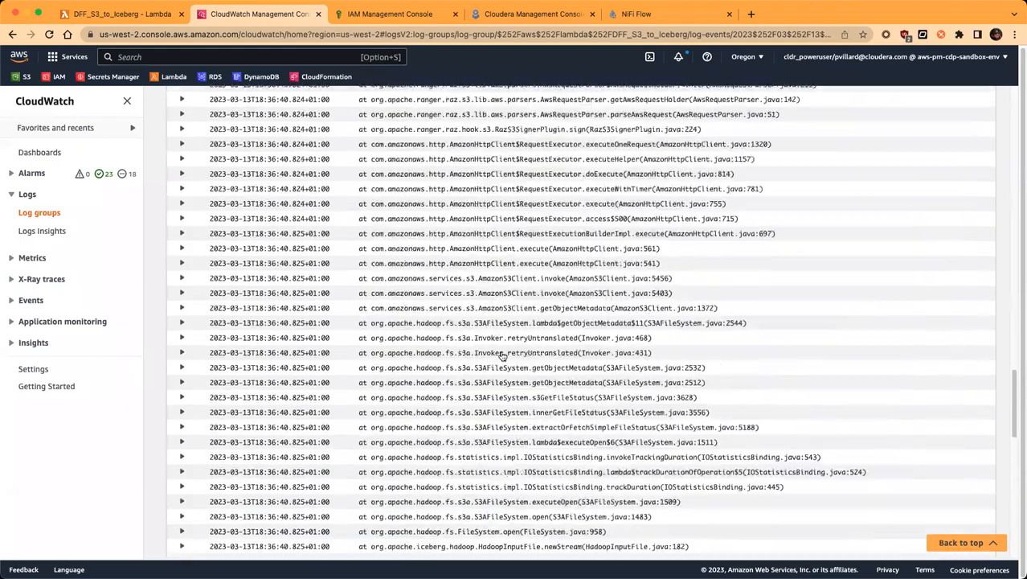
pyautogui.scroll(5, 501, 349)
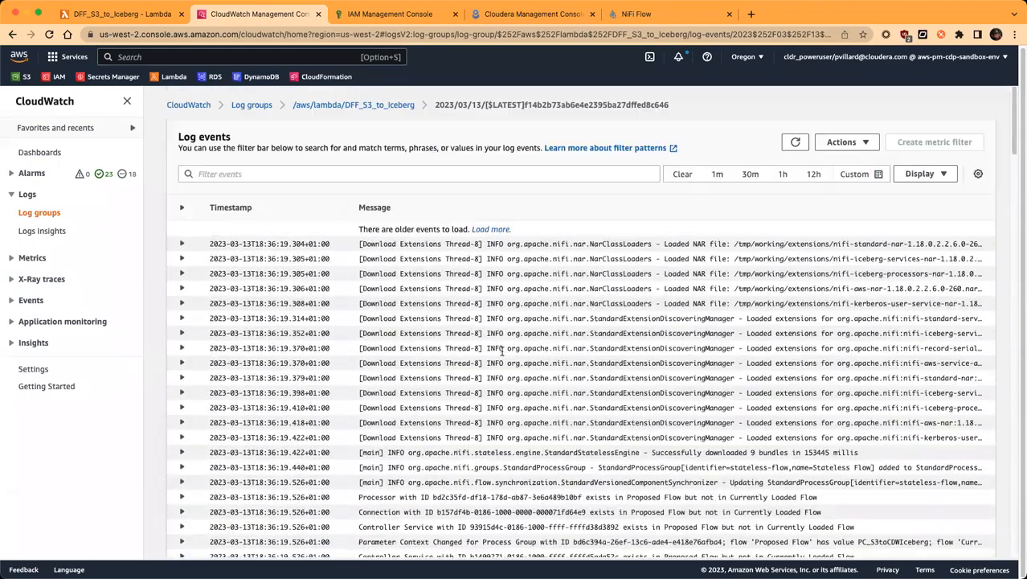
pyautogui.scroll(-5, 502, 350)
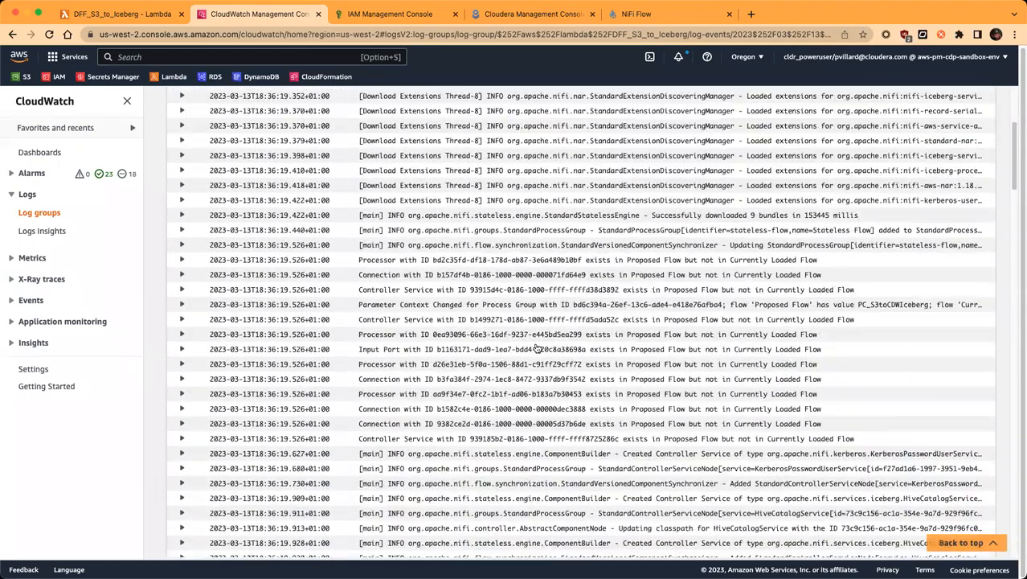
pyautogui.scroll(5, 565, 335)
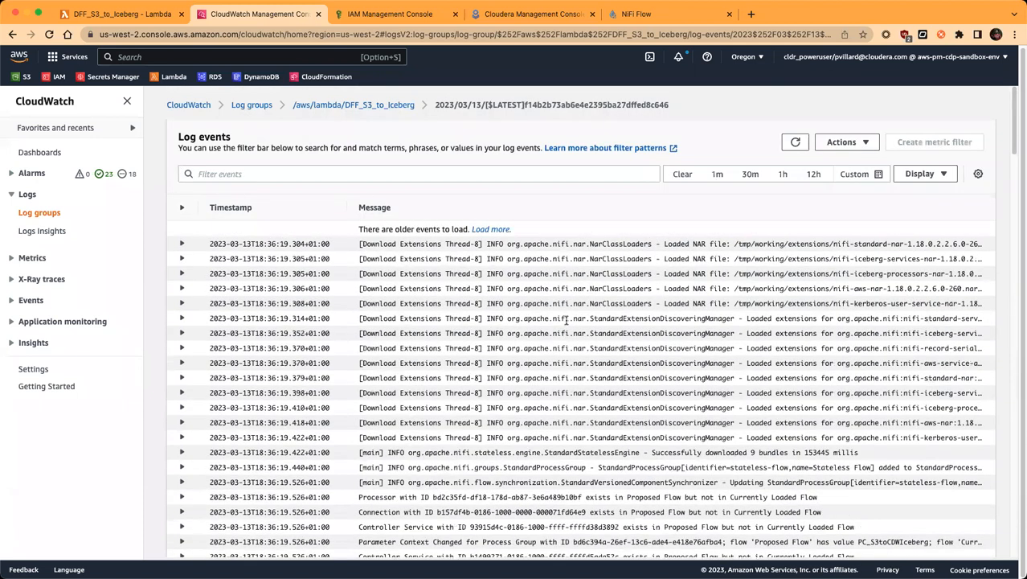
# Load the older events of the log stream and examine the function's startup, flow download and NAR loading entries.
pyautogui.click(496, 230)
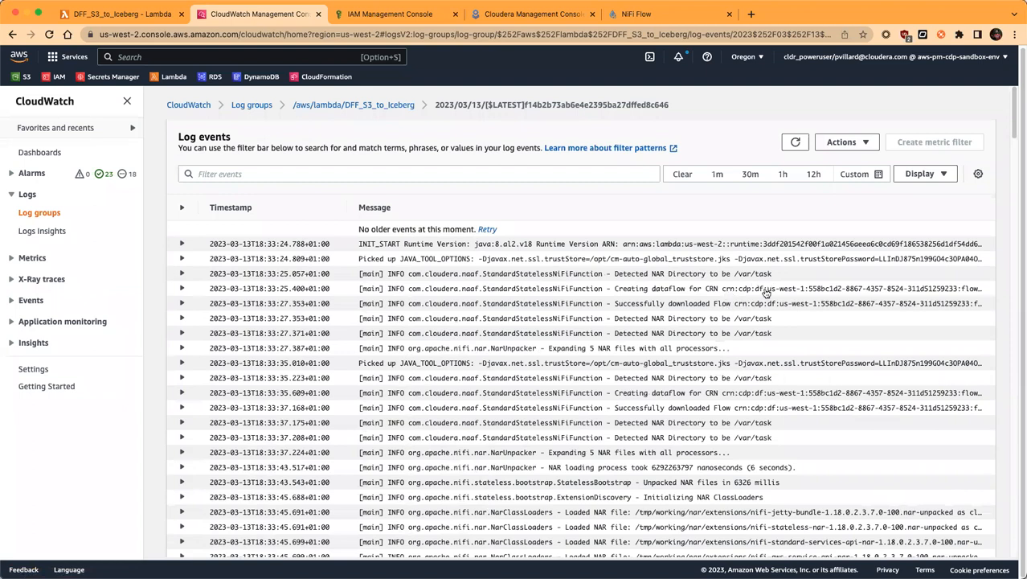
pyautogui.scroll(-1, 760, 288)
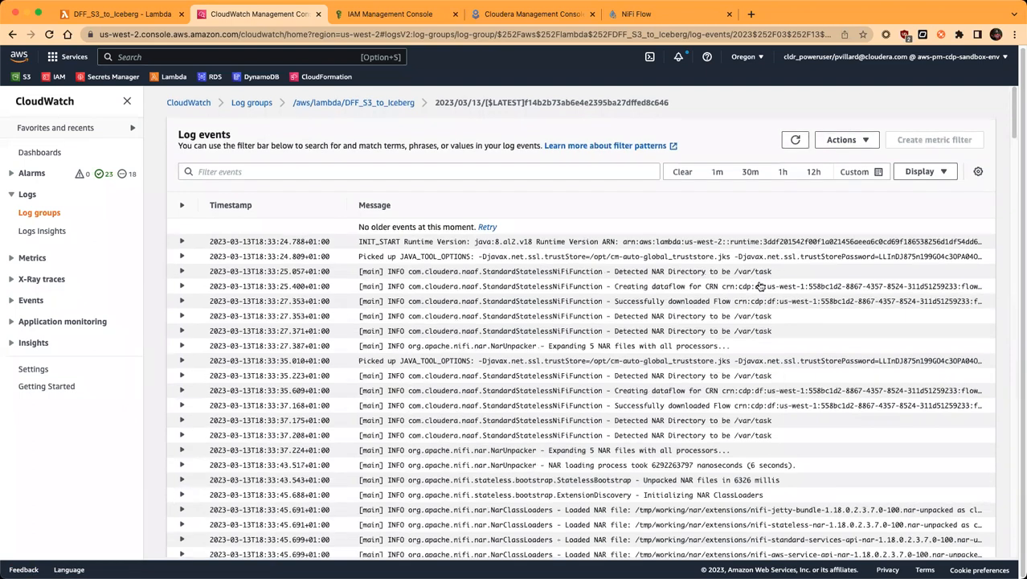
pyautogui.scroll(-3, 724, 278)
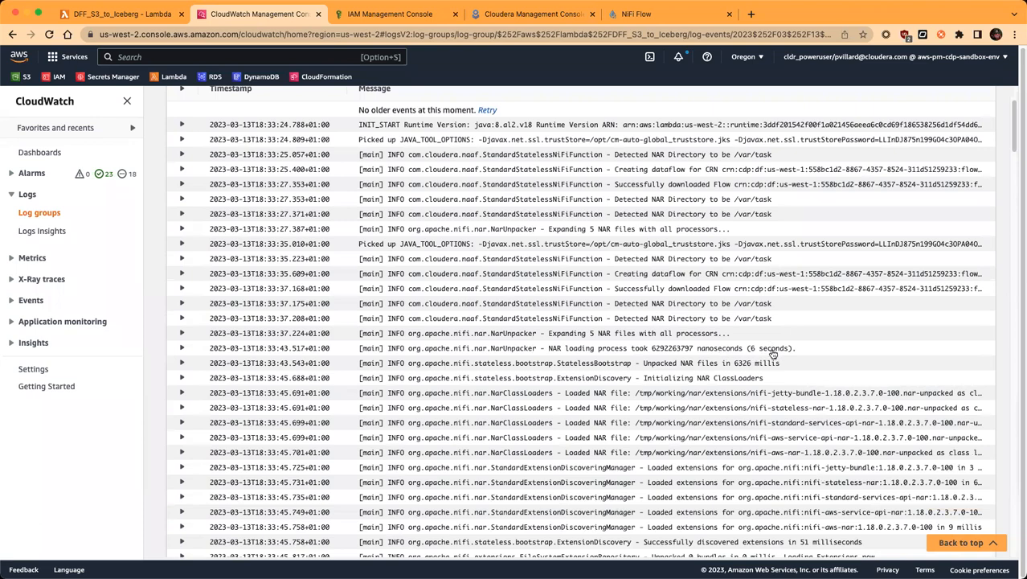
pyautogui.scroll(-1, 770, 352)
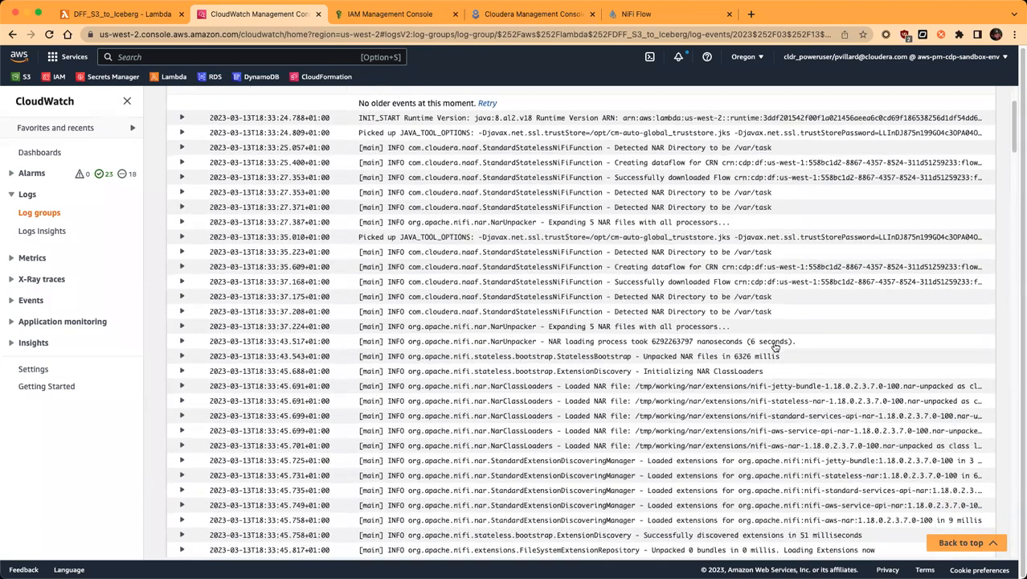
# Examine the NAR class loader and extension discovery entries, expanding and collapsing the Flow Registry Client entry to read its full message.
pyautogui.scroll(-1, 774, 348)
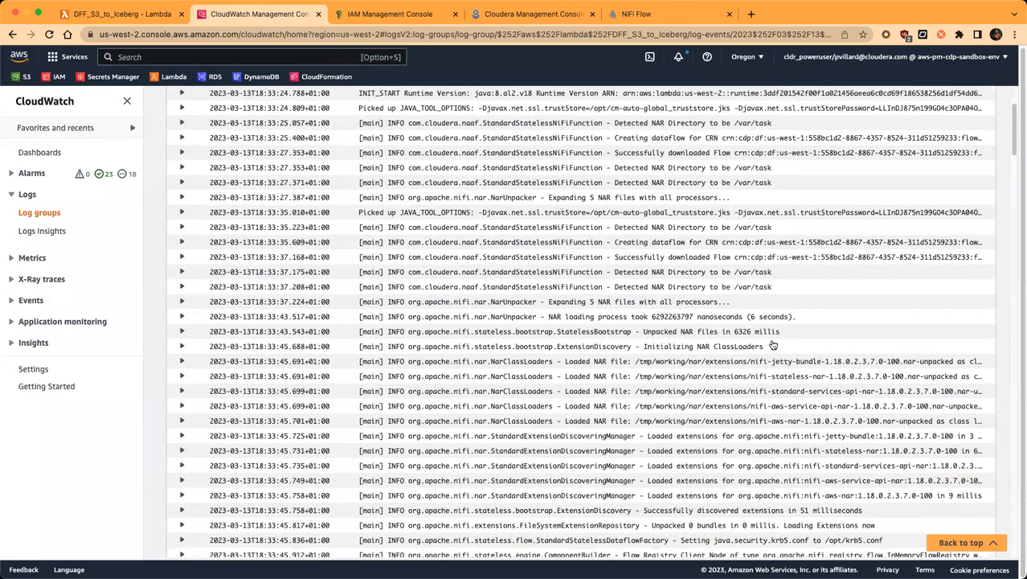
pyautogui.scroll(-2, 773, 344)
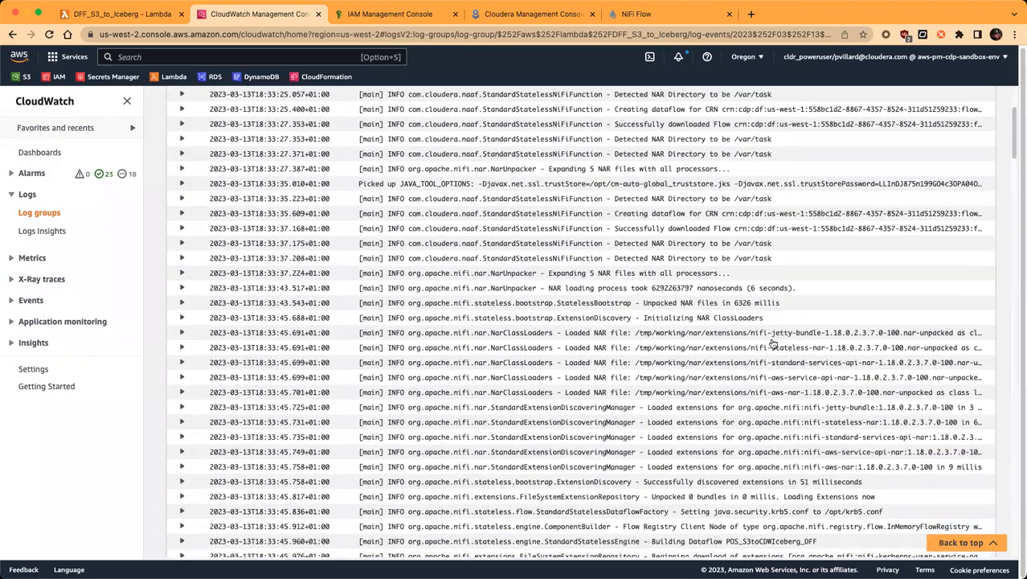
pyautogui.scroll(-2, 773, 343)
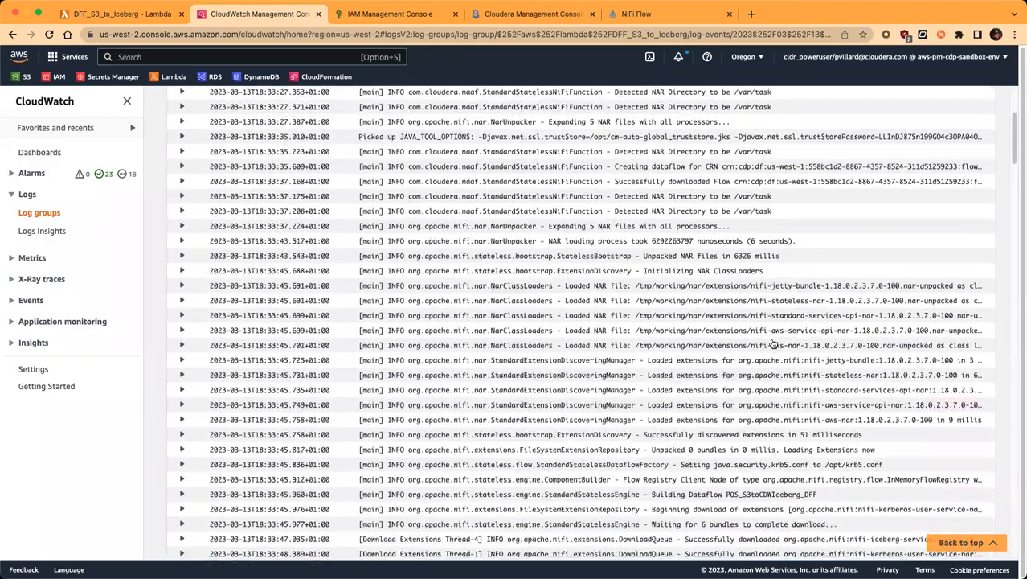
pyautogui.scroll(-2, 773, 344)
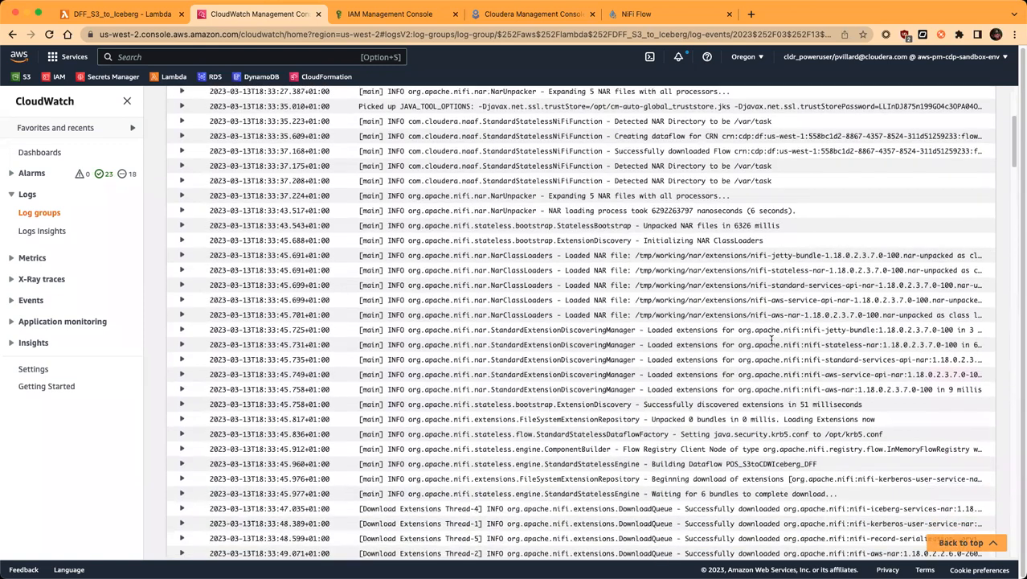
pyautogui.scroll(-1, 764, 478)
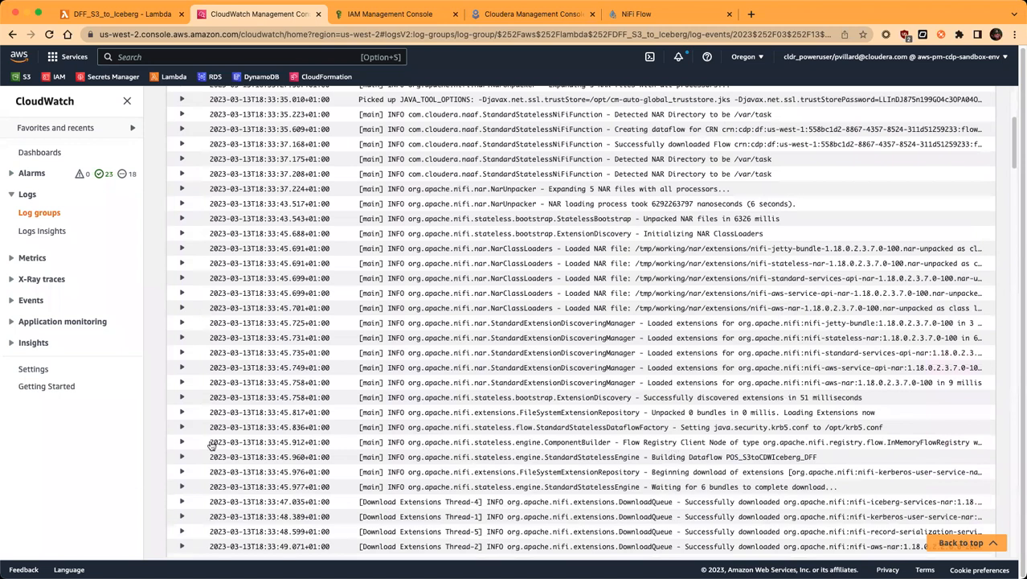
pyautogui.click(184, 442)
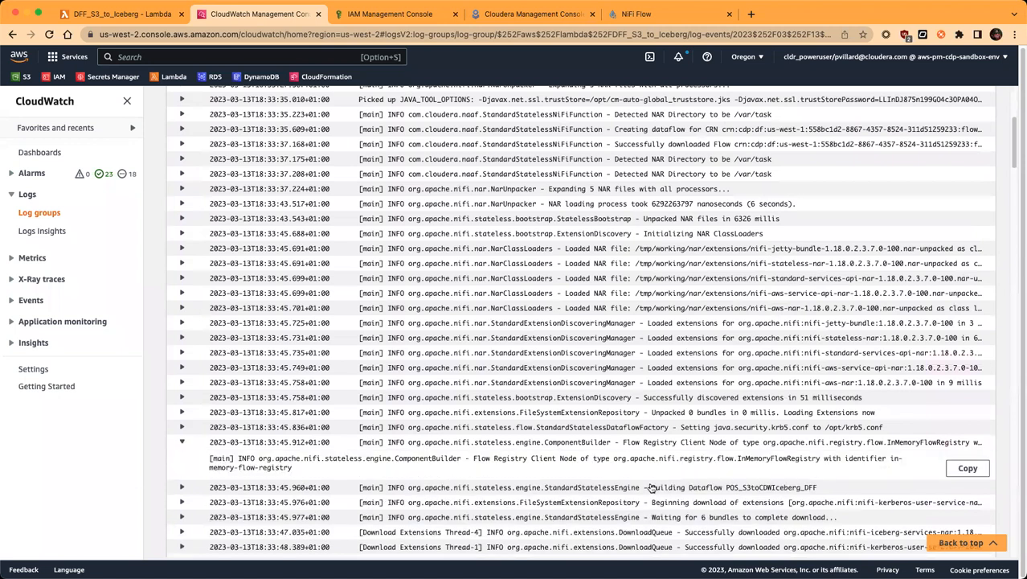
pyautogui.click(182, 443)
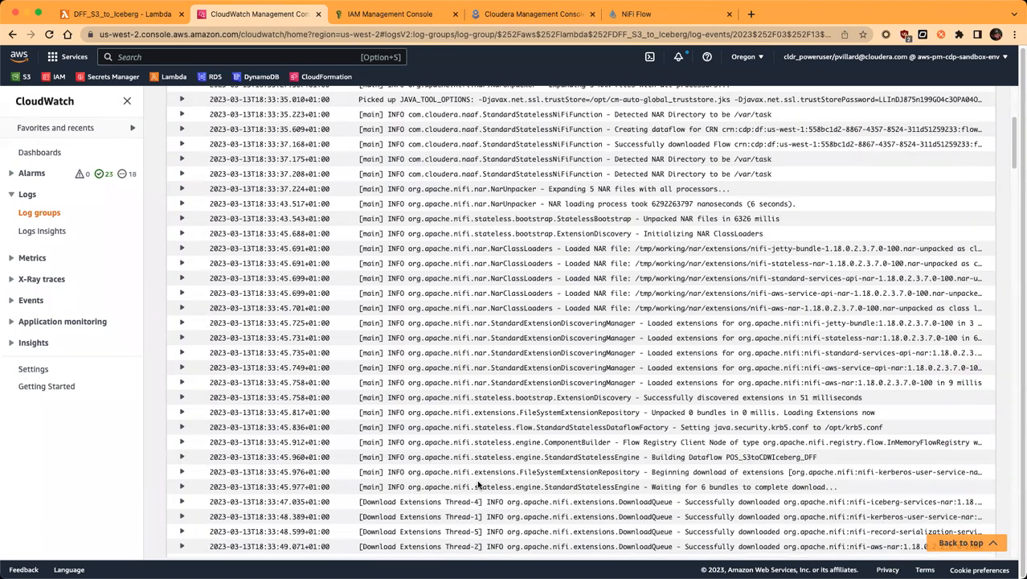
# Expand the "Beginning download of extensions" entry and highlight the message about setting java.security.krb5.conf to /opt/krb5.conf.
pyautogui.click(182, 473)
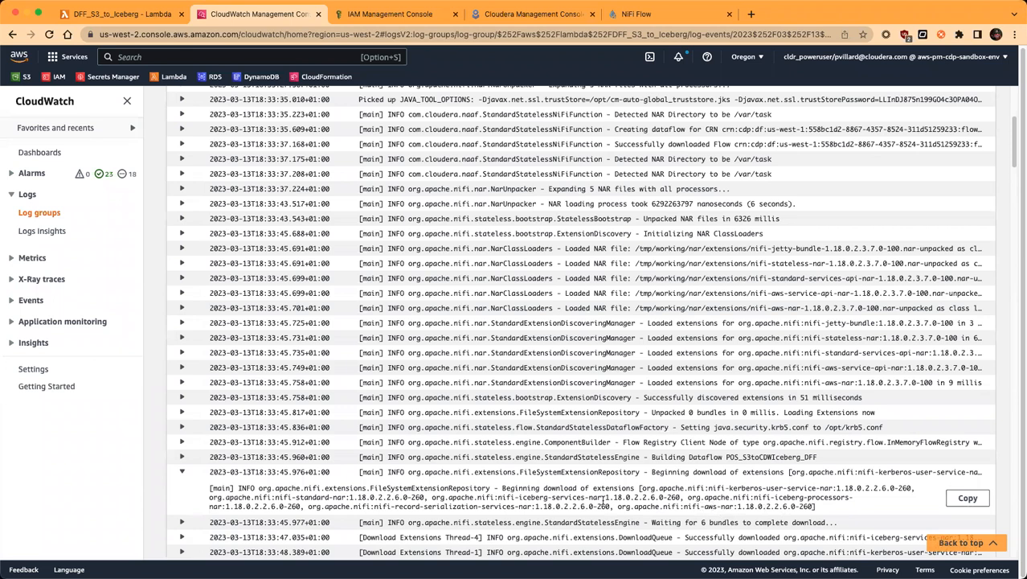
pyautogui.scroll(-1, 644, 500)
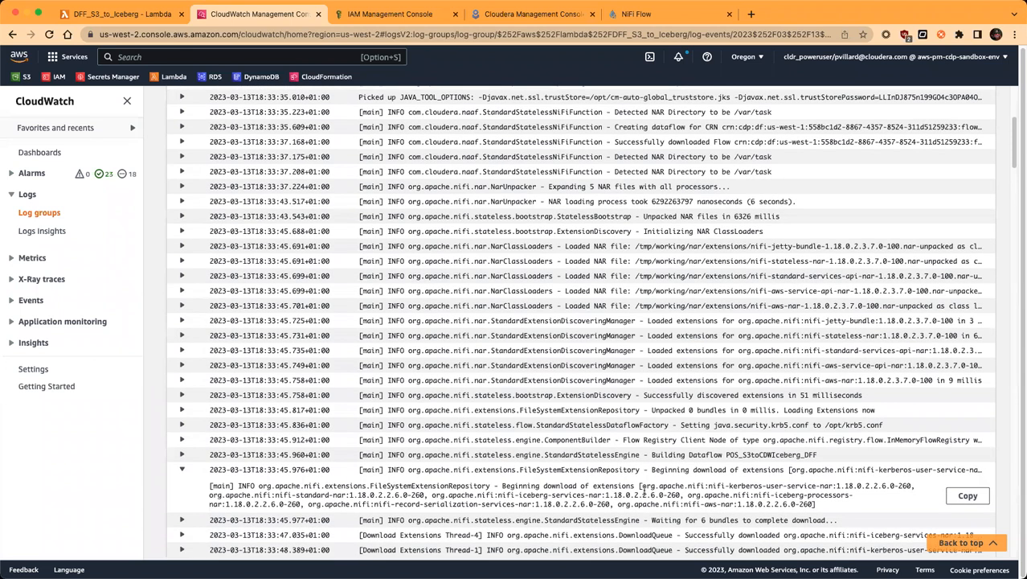
pyautogui.moveTo(883, 425); pyautogui.dragTo(677, 426)
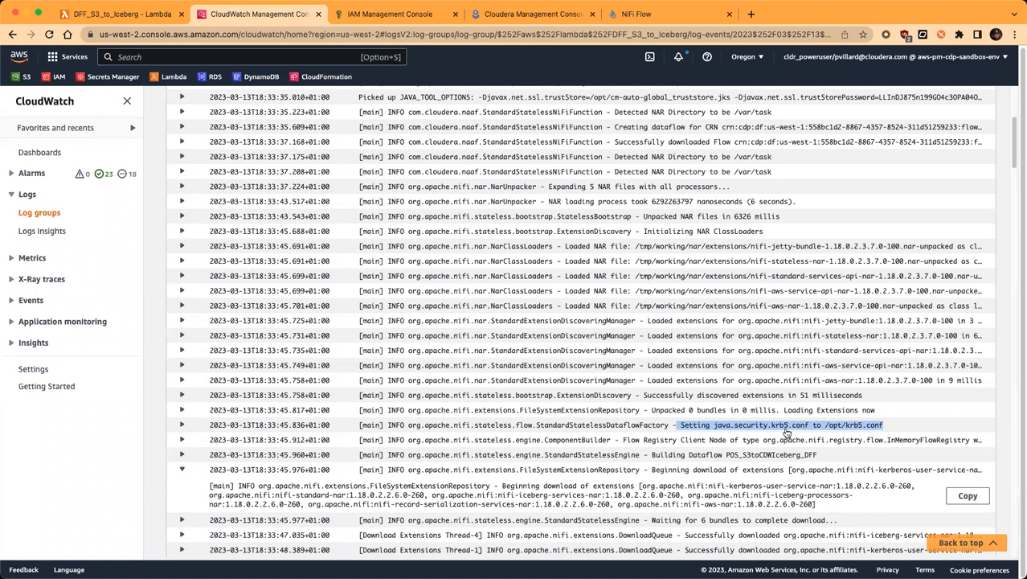
pyautogui.scroll(-1, 878, 427)
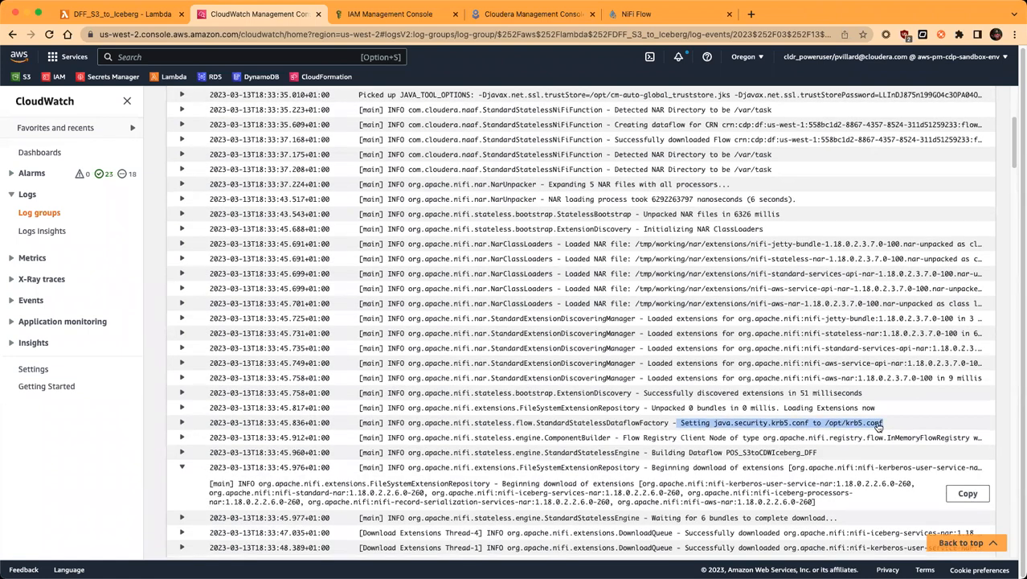
# Examine the extension download entries, highlighting the range from waiting for the bundles through unpacking the NAR files, and clear the highlight.
pyautogui.scroll(-5, 878, 424)
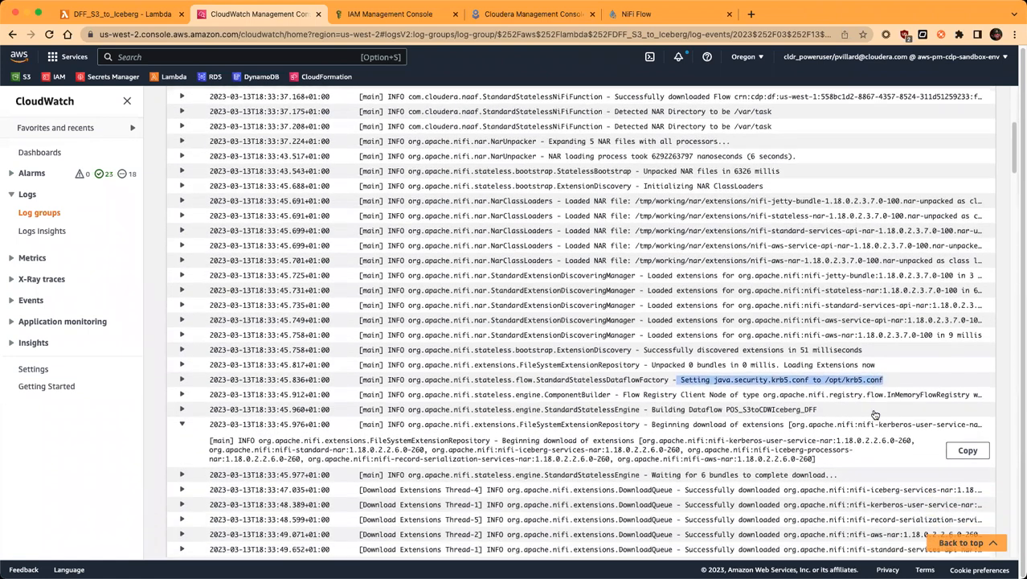
pyautogui.scroll(-4, 876, 413)
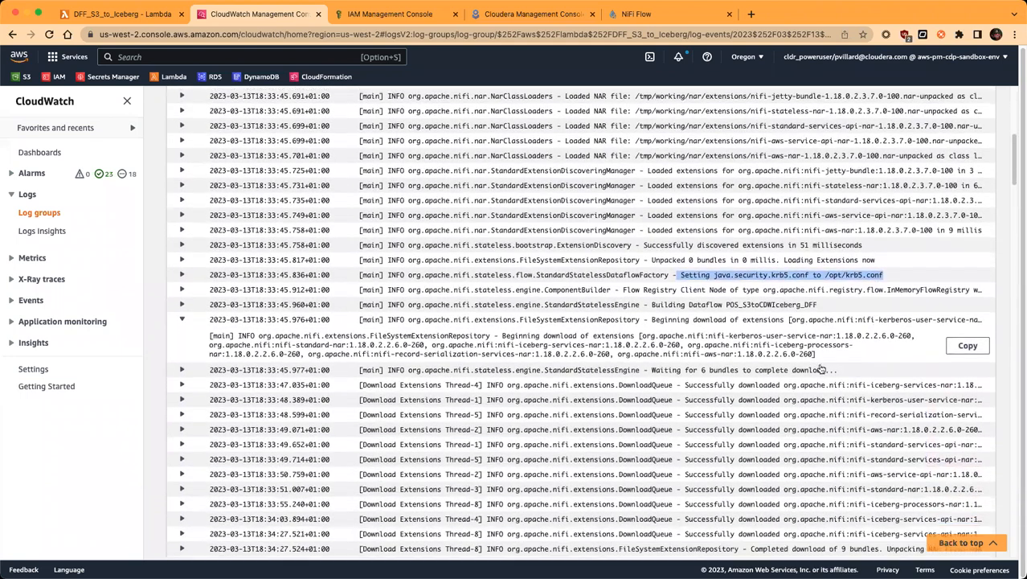
pyautogui.scroll(-4, 818, 389)
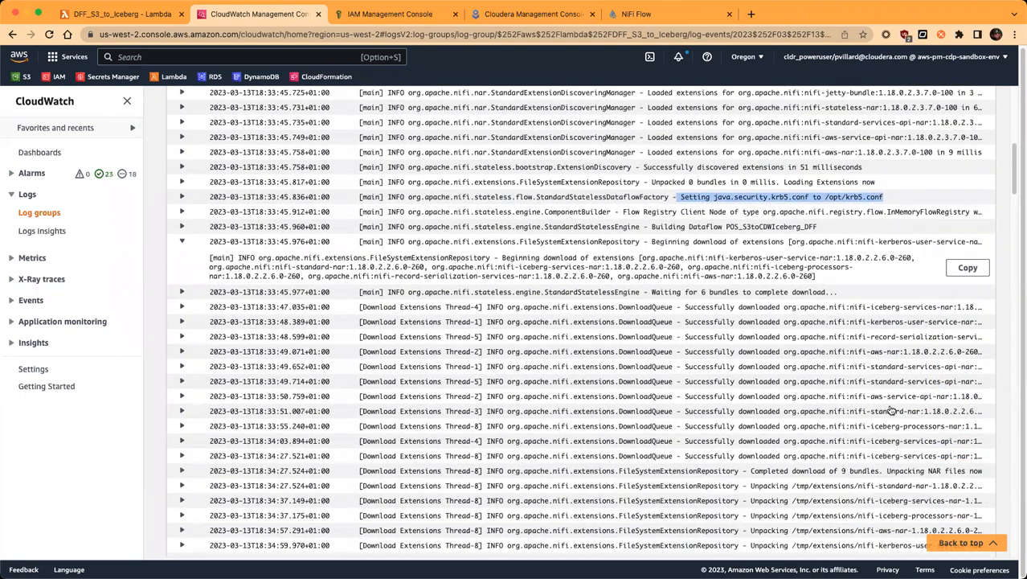
pyautogui.scroll(-6, 754, 297)
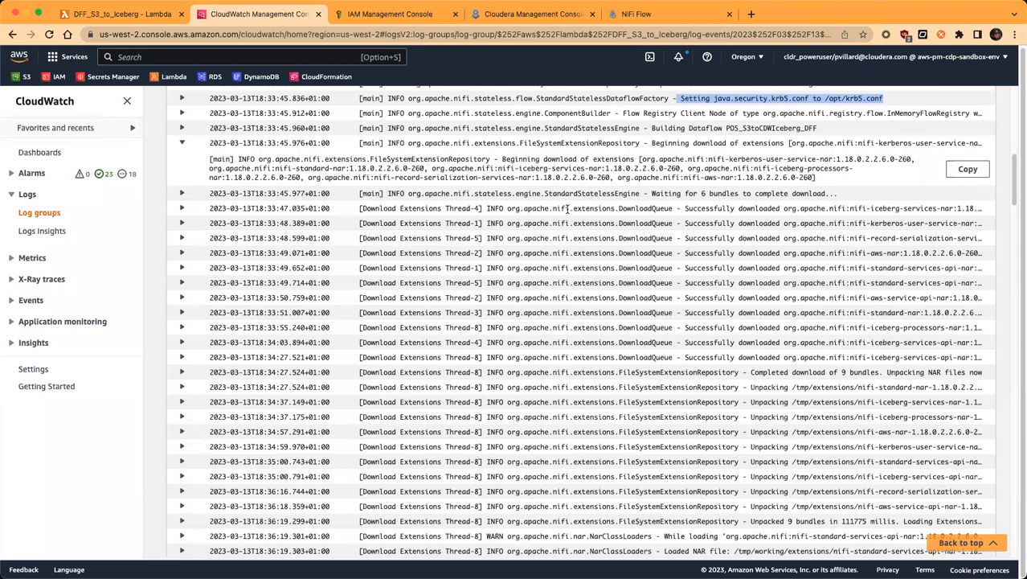
pyautogui.moveTo(259, 194); pyautogui.dragTo(346, 499)
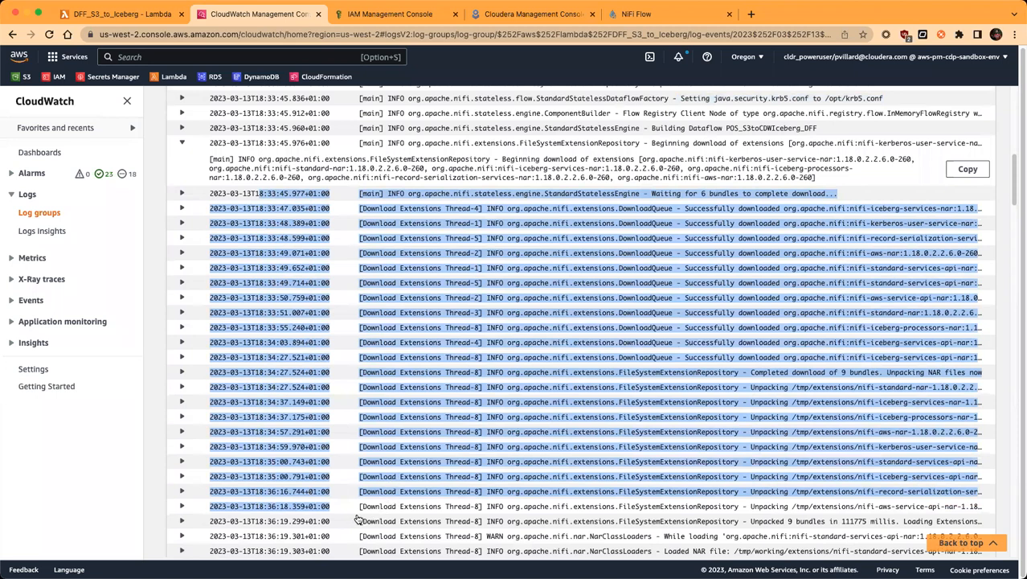
pyautogui.click(473, 516)
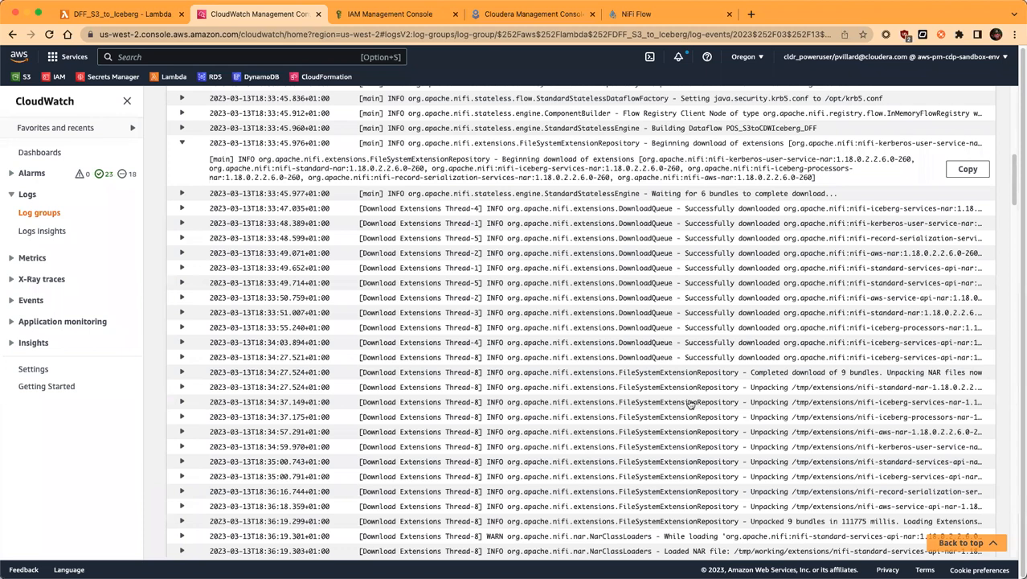
# Examine the log entries for loading the extensions, building the flow's components, enabling its controller services and starting its processors.
pyautogui.scroll(-3, 690, 404)
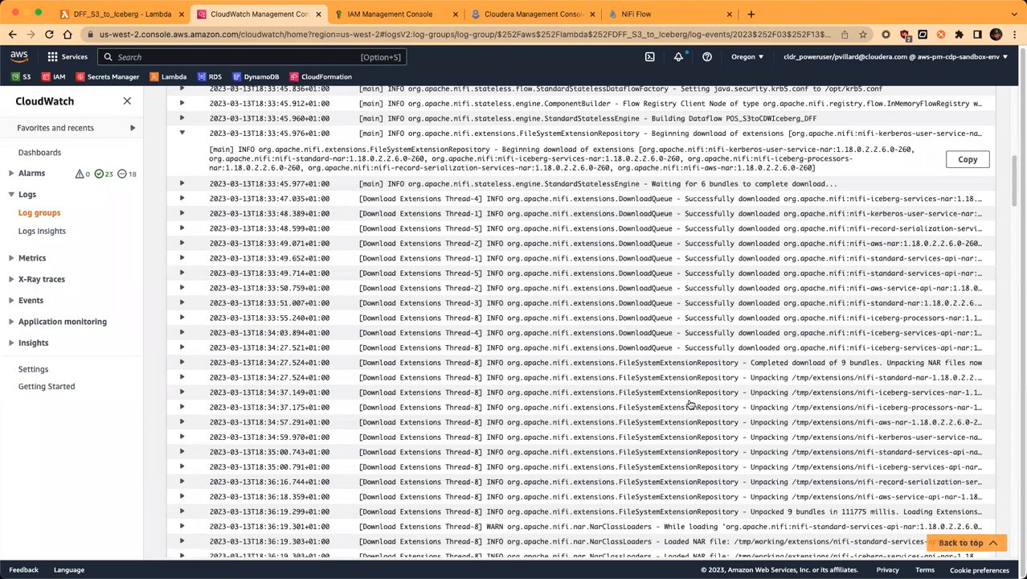
pyautogui.scroll(-1, 744, 396)
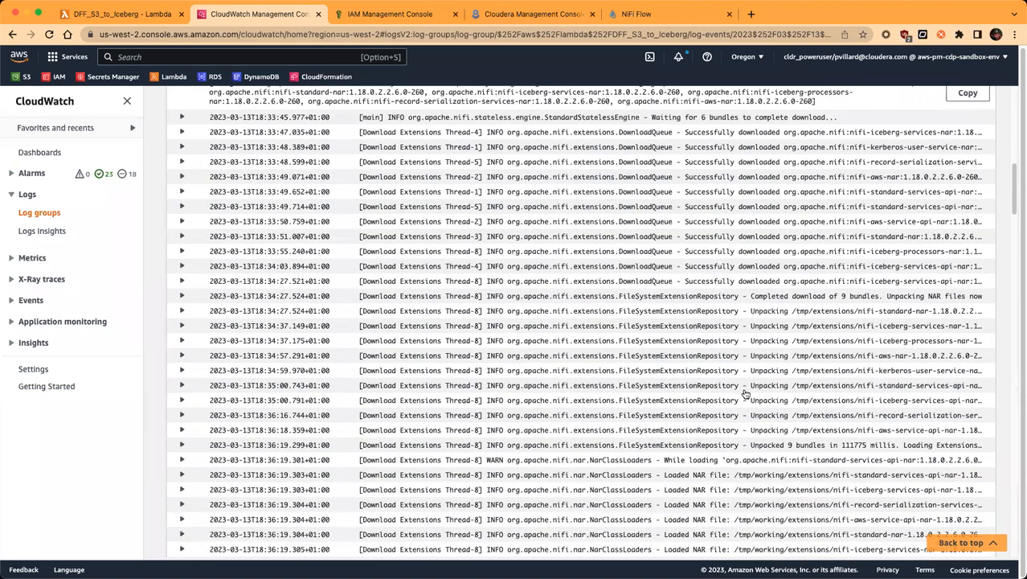
pyautogui.scroll(-15, 764, 398)
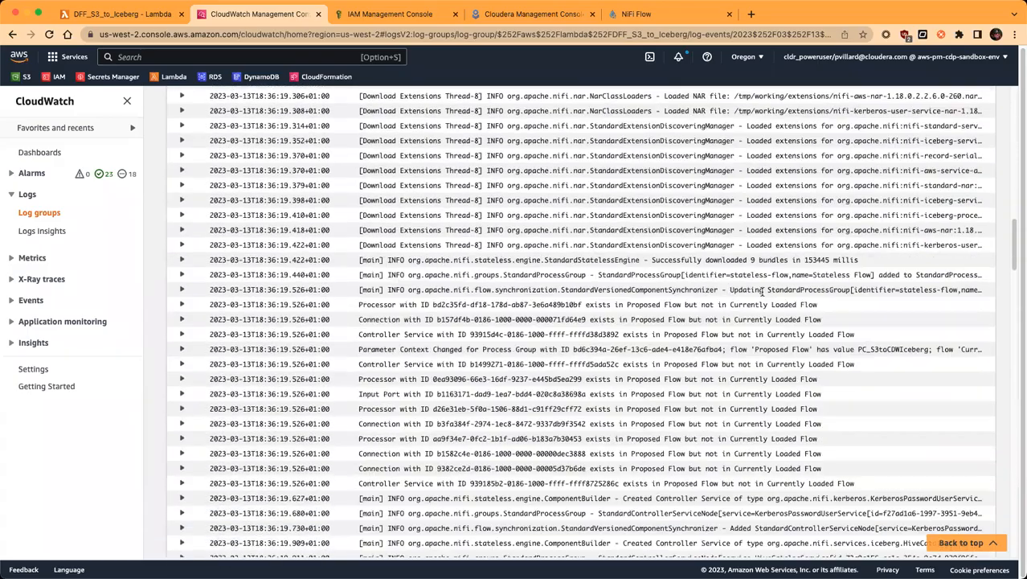
pyautogui.scroll(-2, 749, 219)
pyautogui.scroll(-6, 772, 322)
pyautogui.scroll(-10, 778, 330)
pyautogui.scroll(-10, 780, 330)
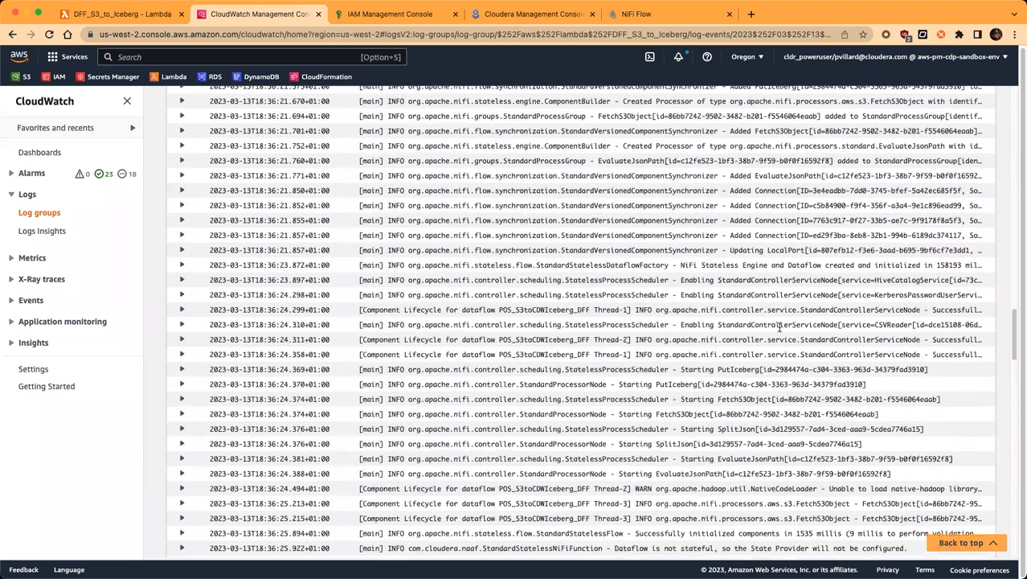
pyautogui.scroll(-2, 688, 251)
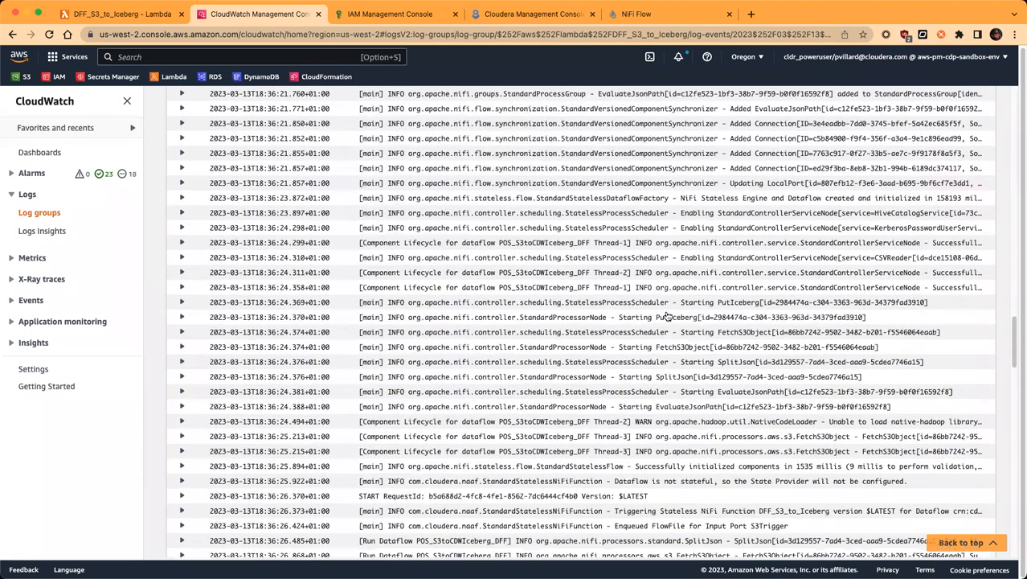
pyautogui.scroll(-1, 728, 415)
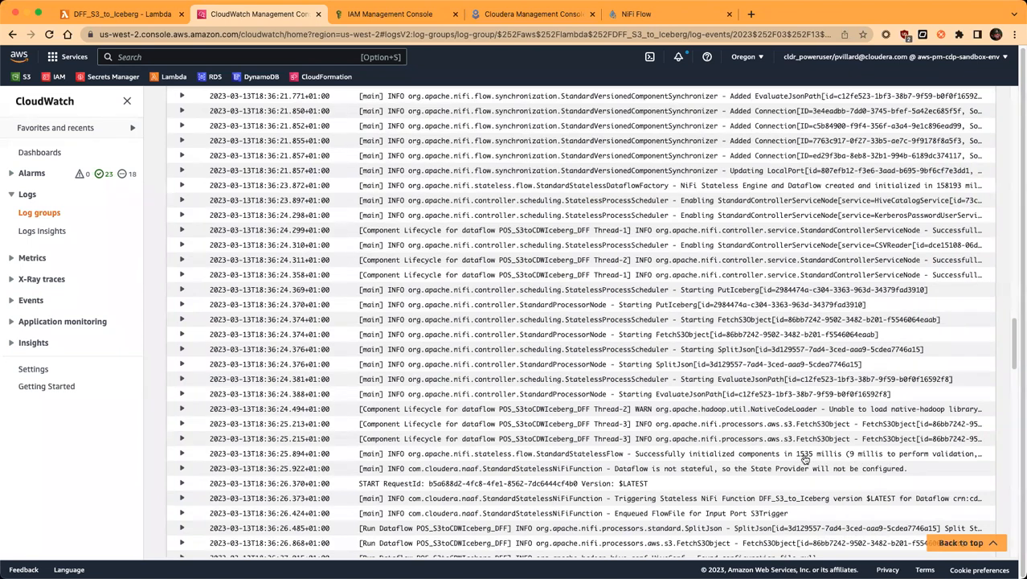
pyautogui.scroll(-1, 778, 426)
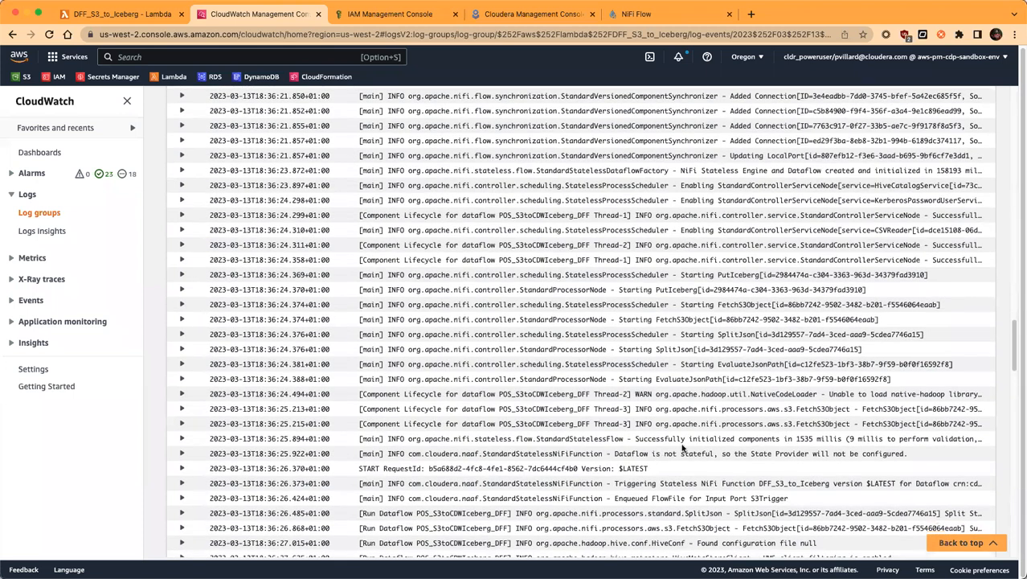
# Examine the POS_S3toCDWIceberg_DFF run entries, from the S3Trigger FlowFile and S3 fetch through the Hive metastore connection to the S3Utils exception.
pyautogui.scroll(-2, 708, 352)
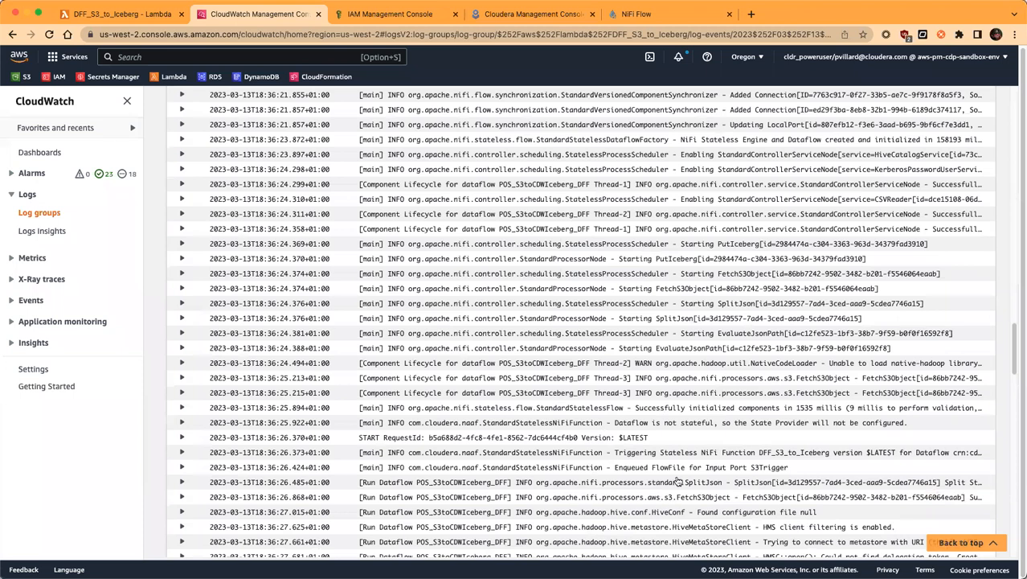
pyautogui.scroll(-3, 689, 426)
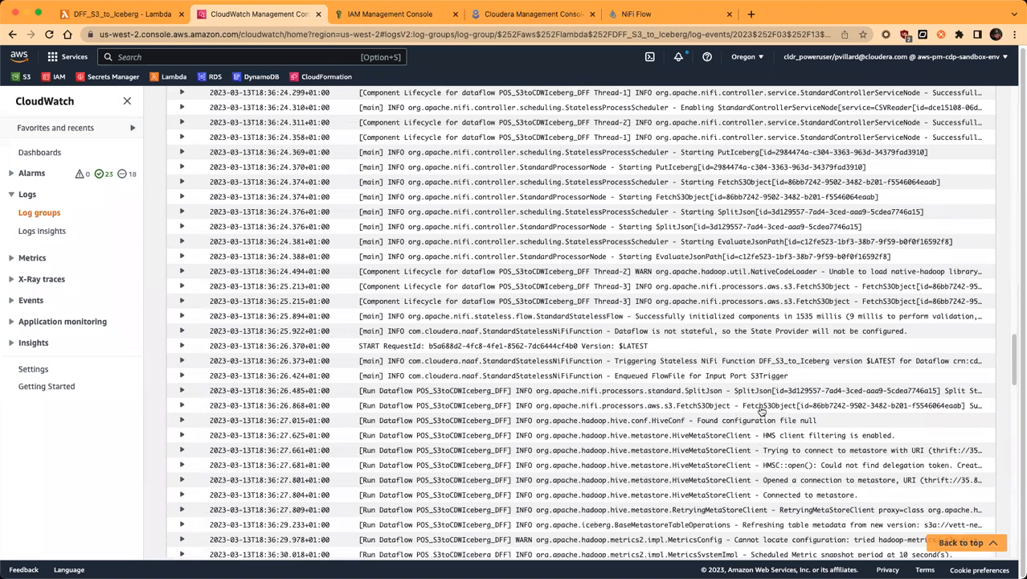
pyautogui.scroll(-1, 784, 406)
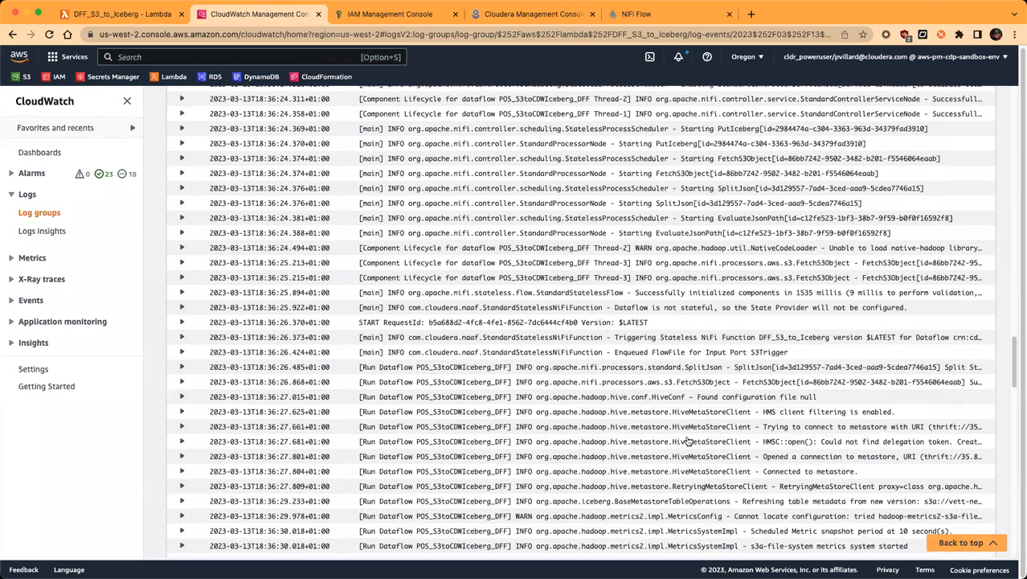
pyautogui.scroll(-3, 687, 441)
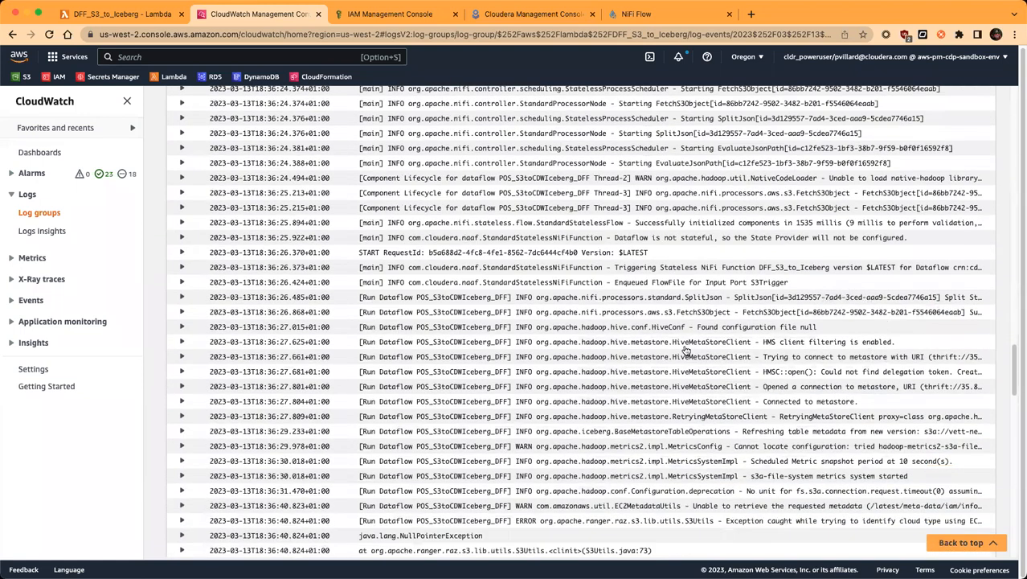
pyautogui.scroll(-2, 683, 367)
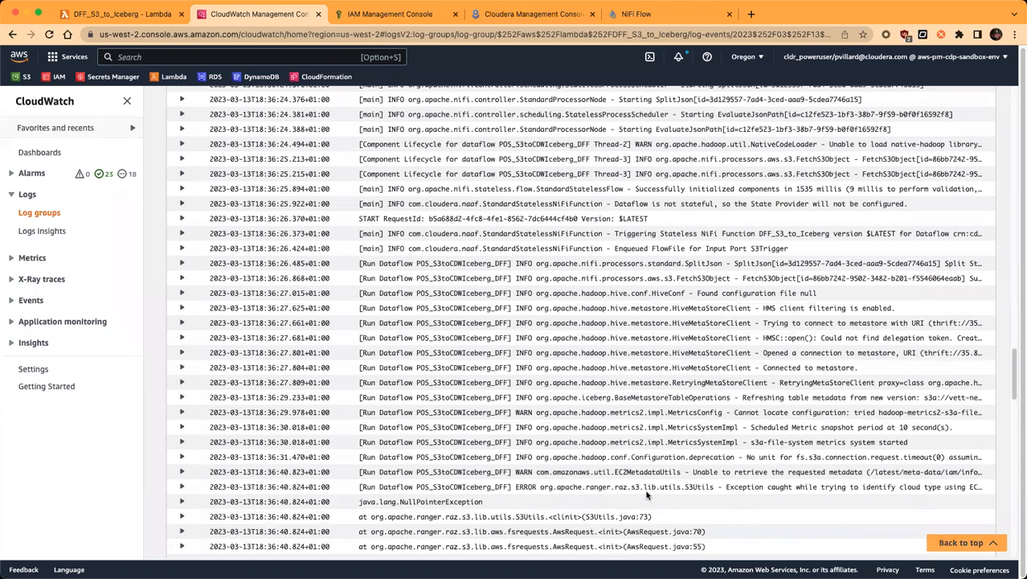
pyautogui.scroll(-2, 635, 491)
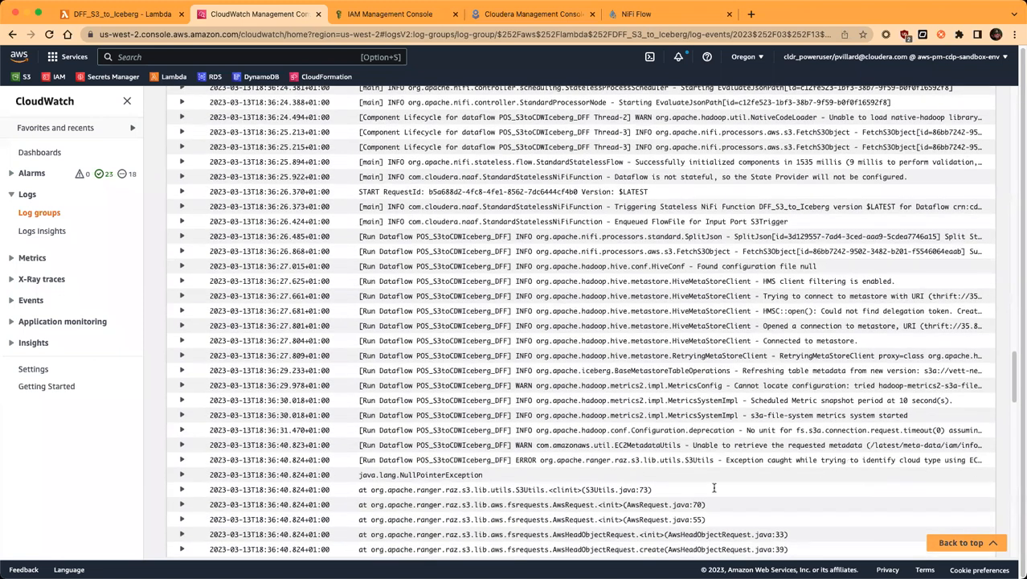
pyautogui.scroll(-1, 637, 446)
pyautogui.scroll(-2, 635, 438)
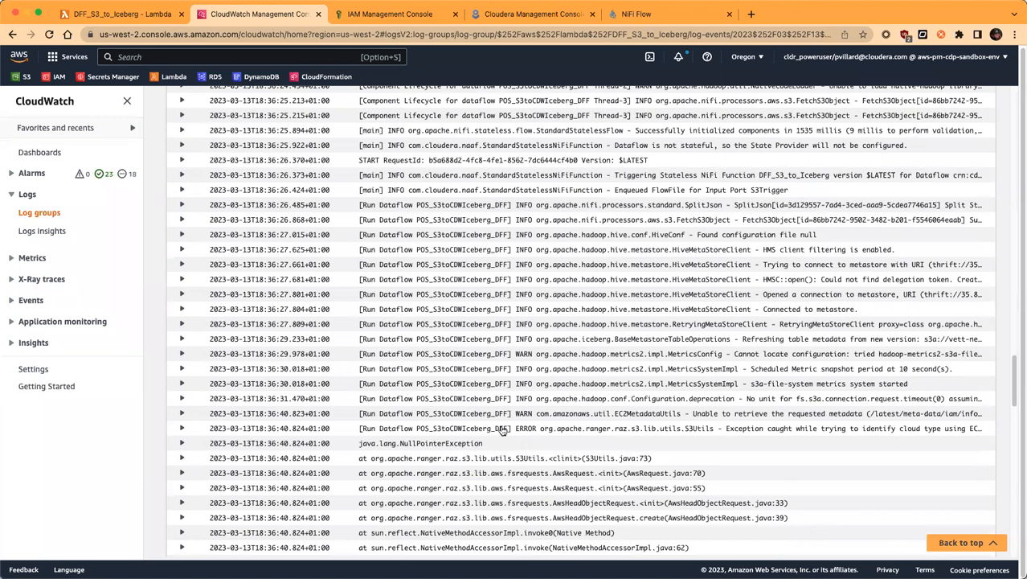
pyautogui.scroll(-3, 539, 406)
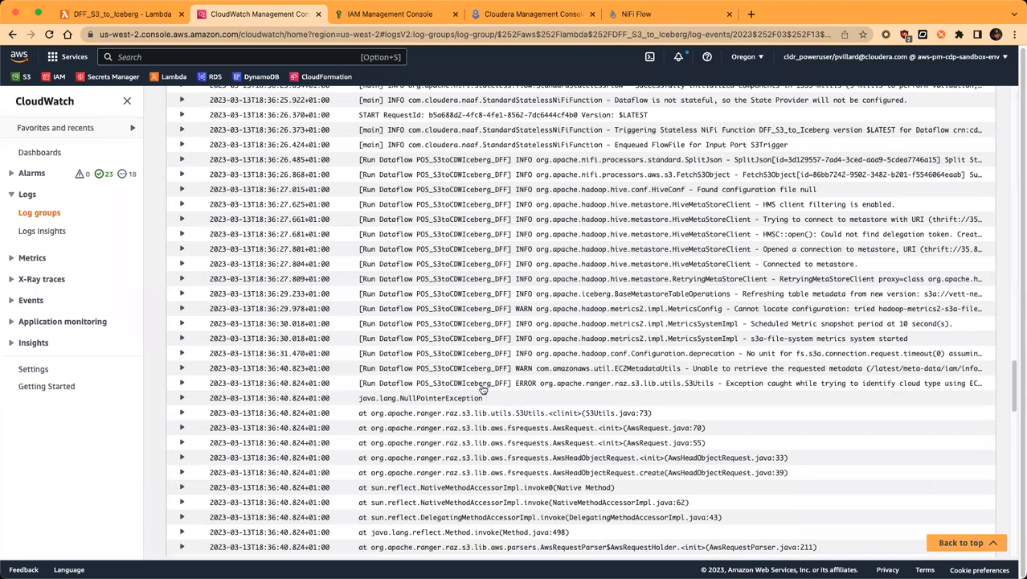
# Go past the exception's stack trace and examine the Iceberg table loading, snappy compressor and table commit entries near the log's end.
pyautogui.scroll(-10, 529, 389)
pyautogui.scroll(-20, 529, 387)
pyautogui.scroll(-15, 529, 385)
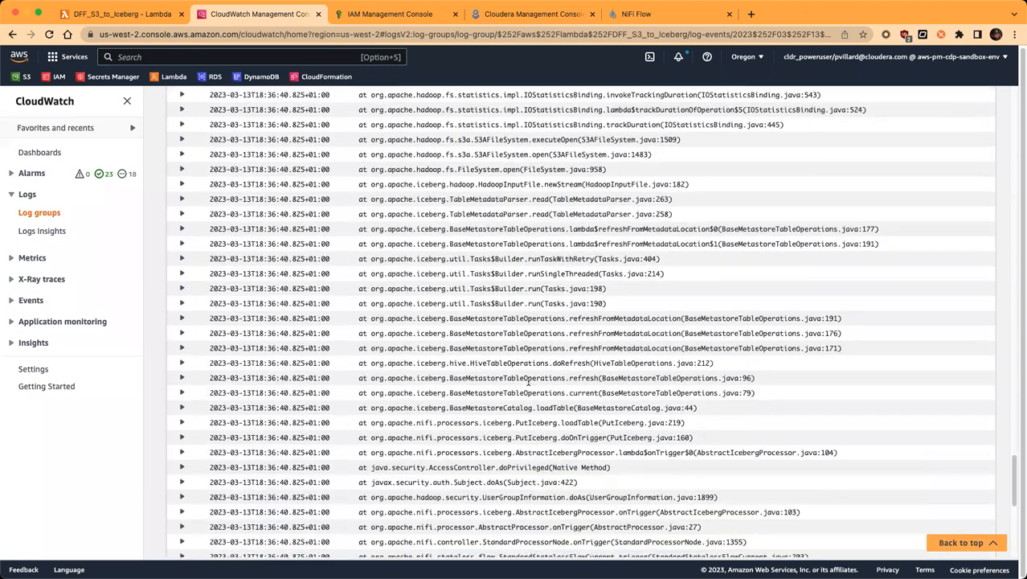
pyautogui.scroll(-17, 529, 384)
pyautogui.scroll(-5, 769, 440)
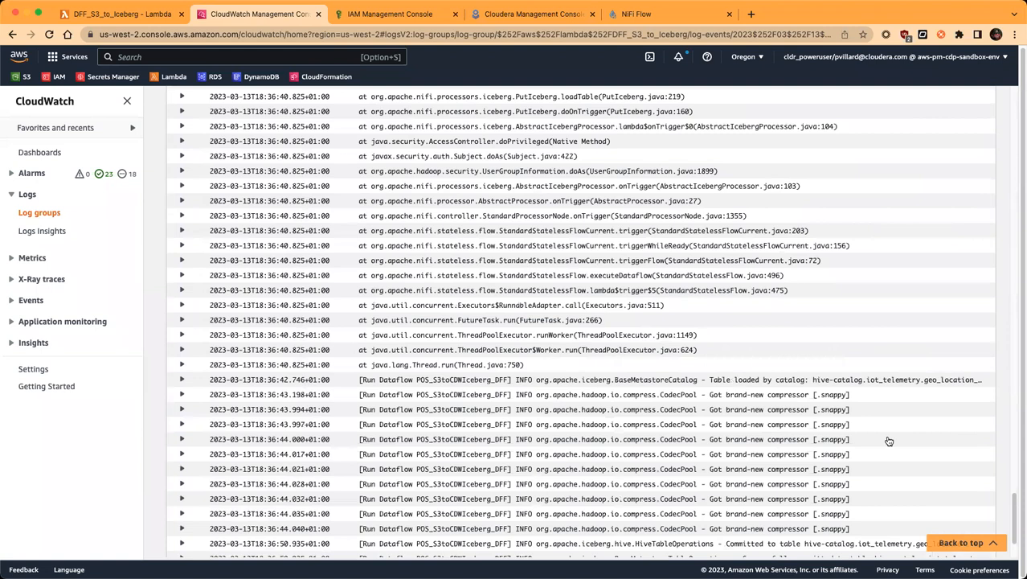
pyautogui.scroll(-3, 888, 438)
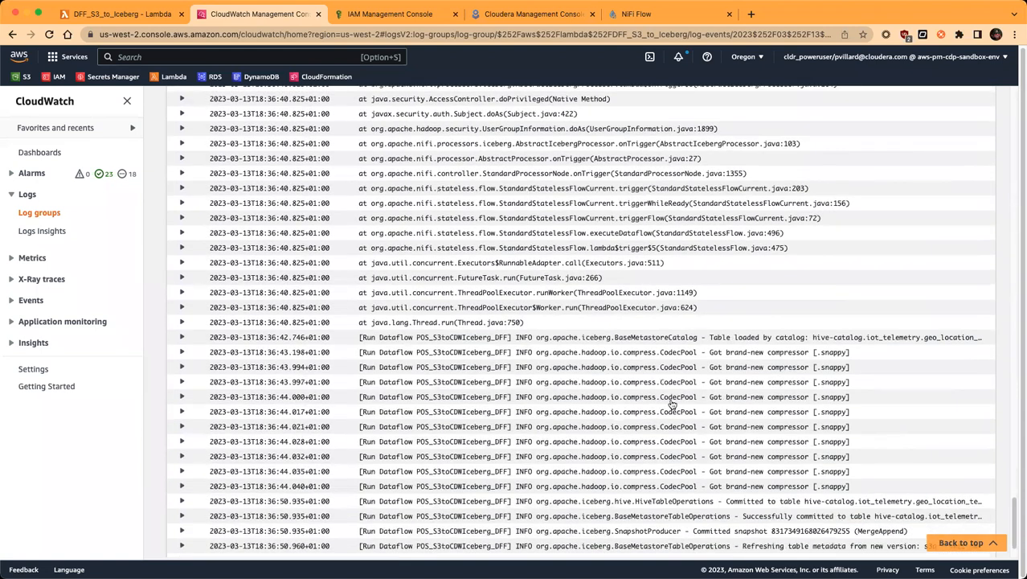
# Go past the last log entries and rerun the saved test event on the DFF_S3_to_Iceberg Lambda function.
pyautogui.scroll(-4, 757, 400)
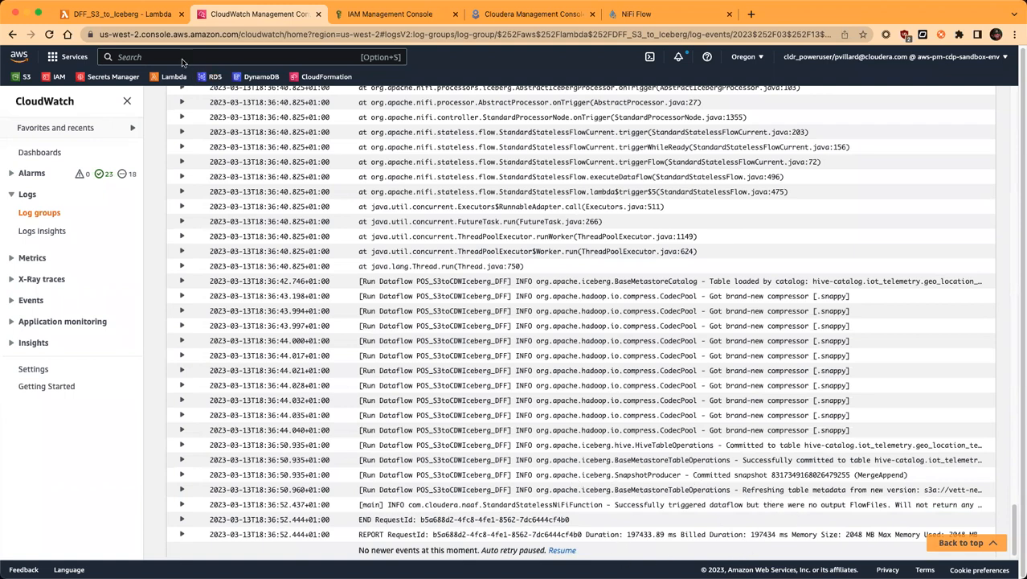
pyautogui.click(129, 18)
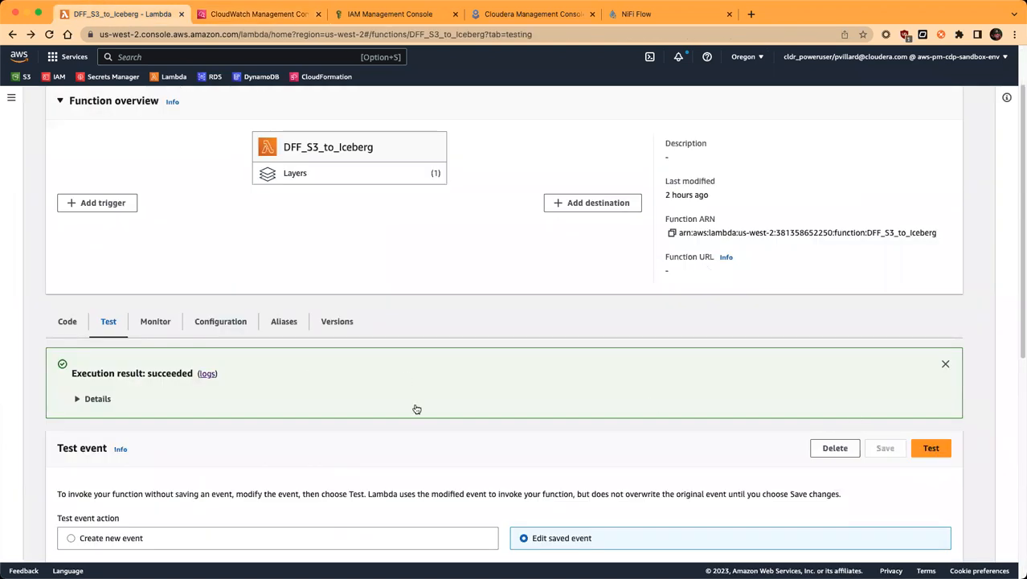
pyautogui.click(932, 449)
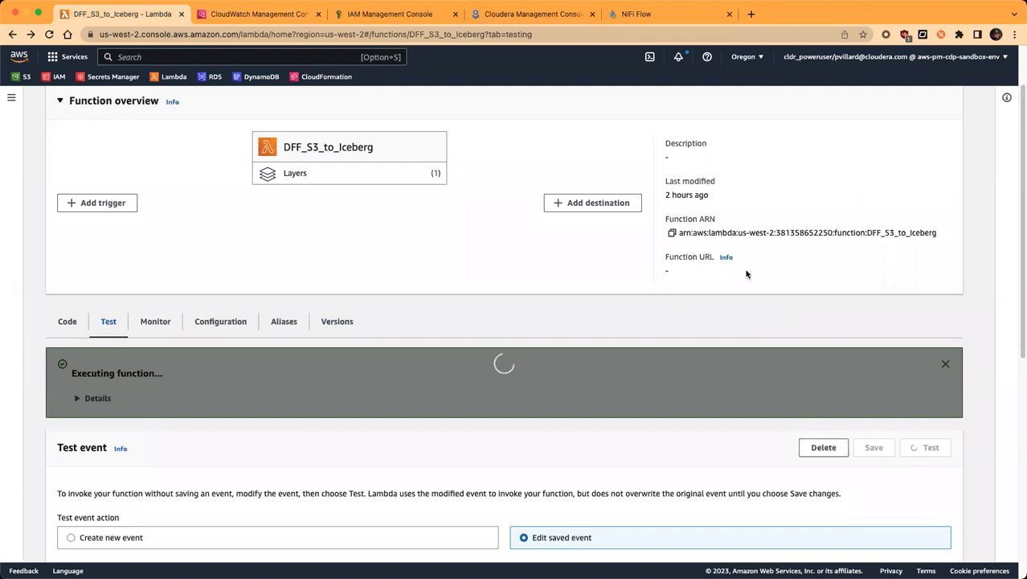
# Examine the second run's CloudWatch entries, highlighting them from START through END RequestId, and expand its REPORT entry.
pyautogui.click(295, 18)
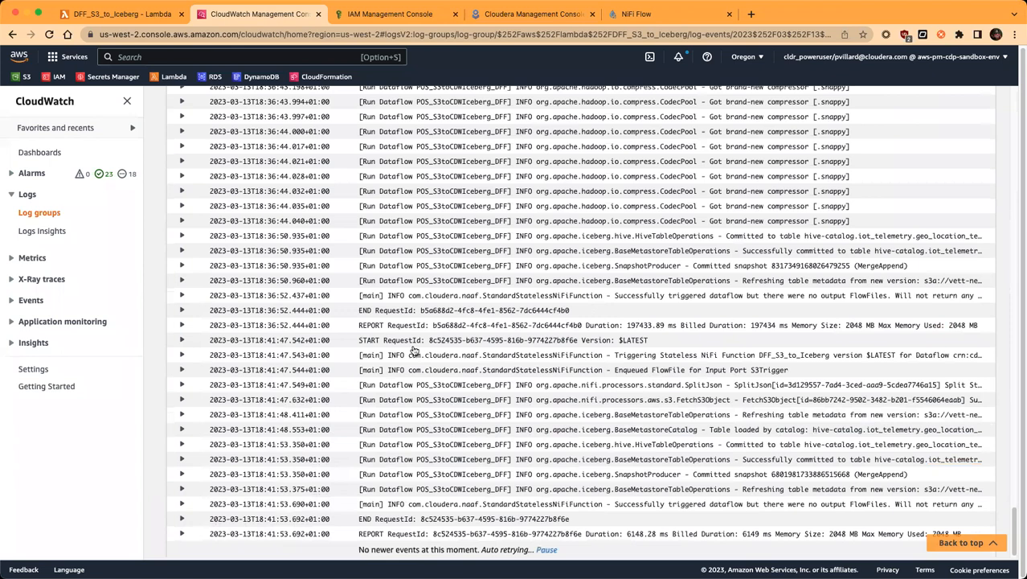
pyautogui.moveTo(360, 340); pyautogui.dragTo(651, 532)
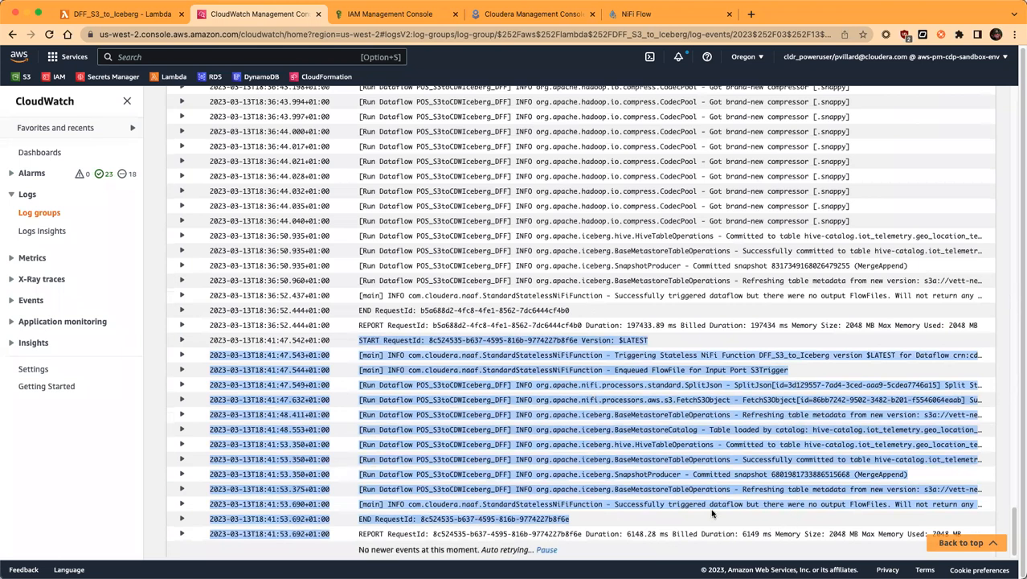
pyautogui.click(632, 534)
pyautogui.click(635, 534)
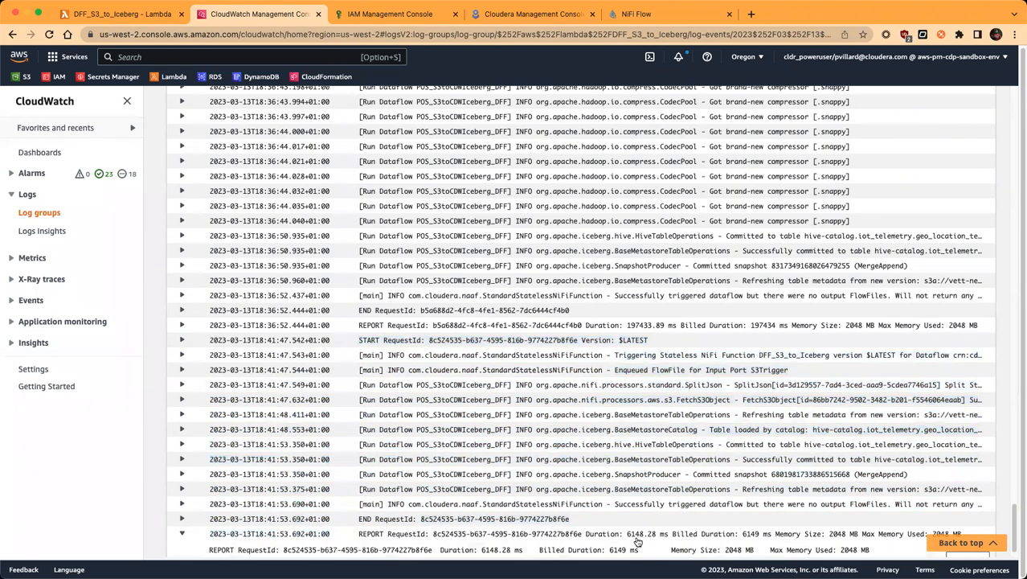
pyautogui.scroll(-1, 641, 539)
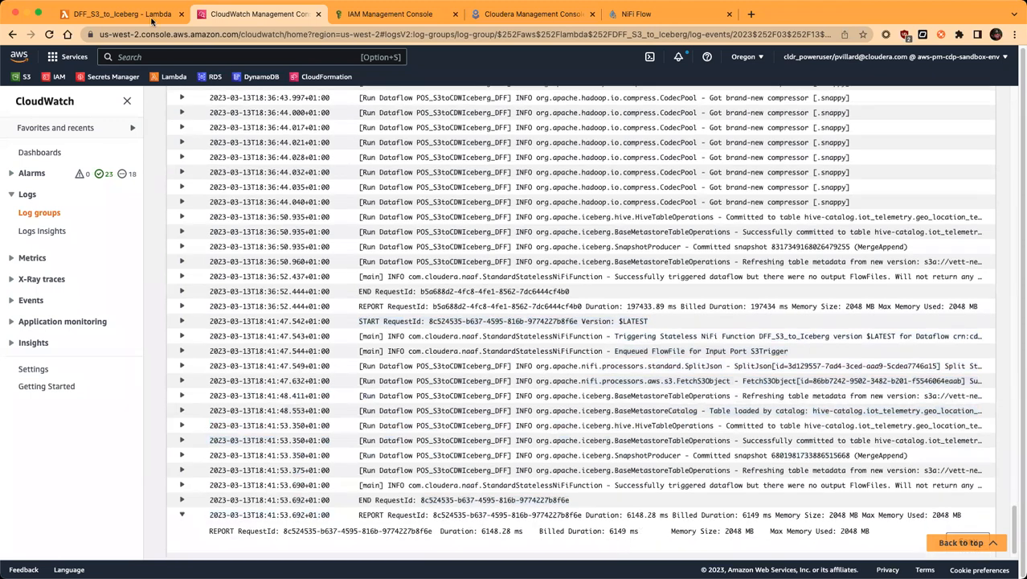
# Run the DFF_S3_to_Iceberg test event once more and view the new run's entries in the CloudWatch log.
pyautogui.click(111, 14)
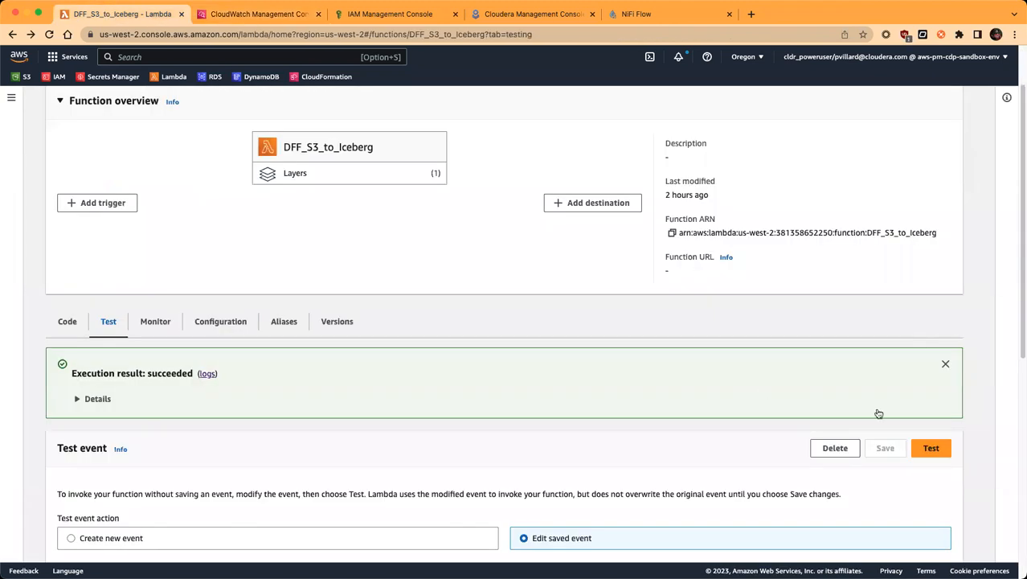
pyautogui.click(932, 448)
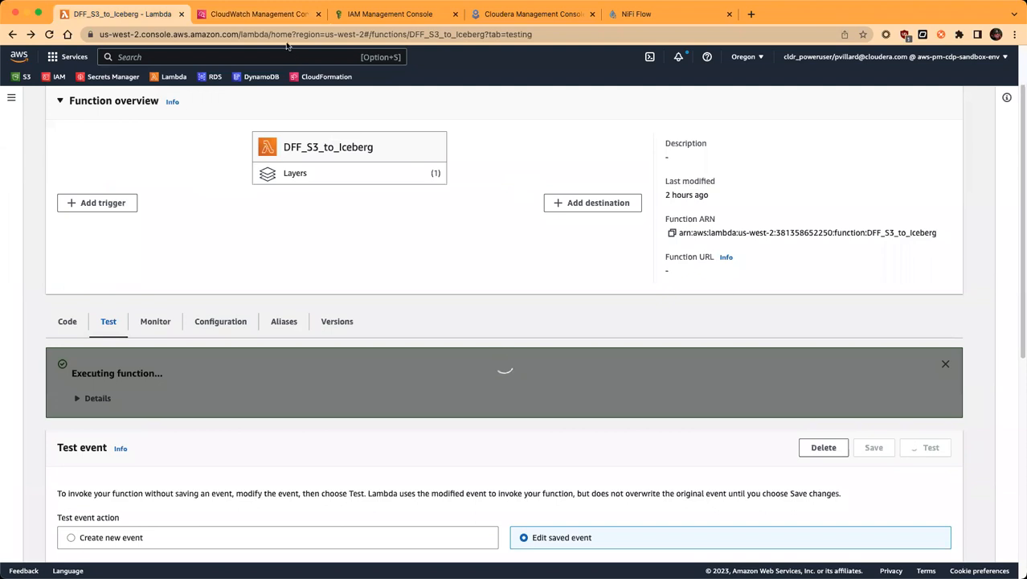
pyautogui.click(270, 16)
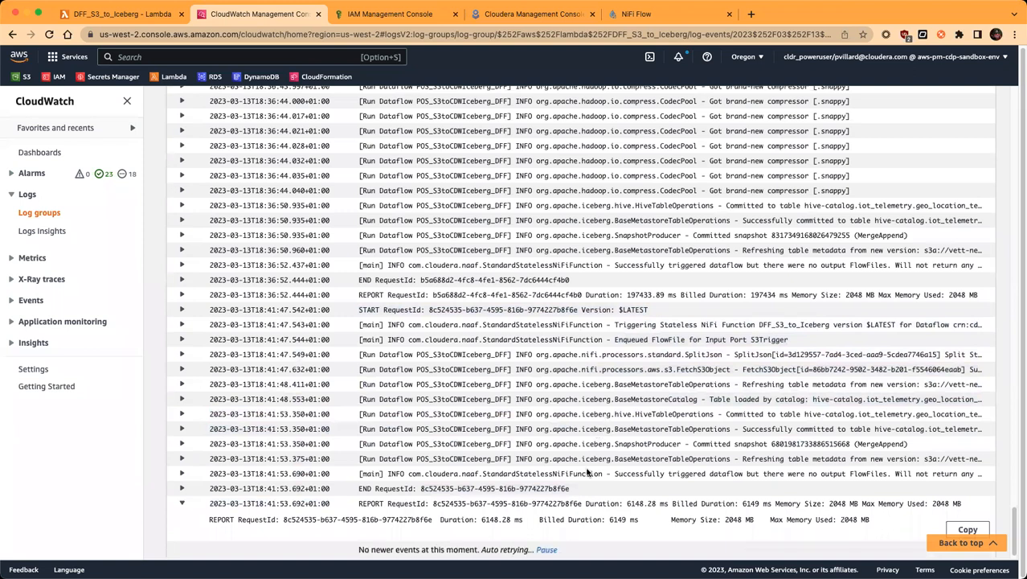
pyautogui.click(547, 550)
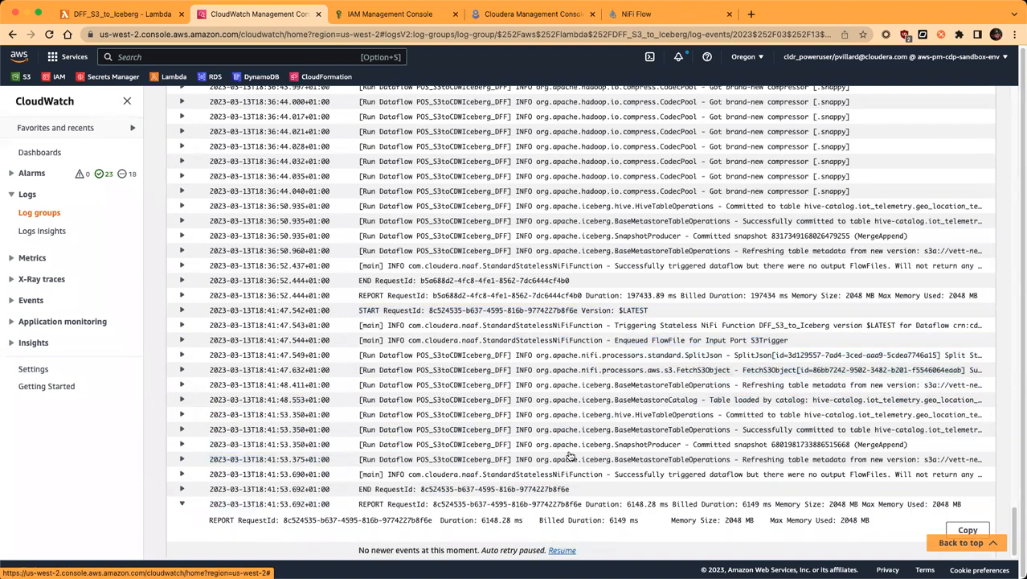
pyautogui.click(563, 551)
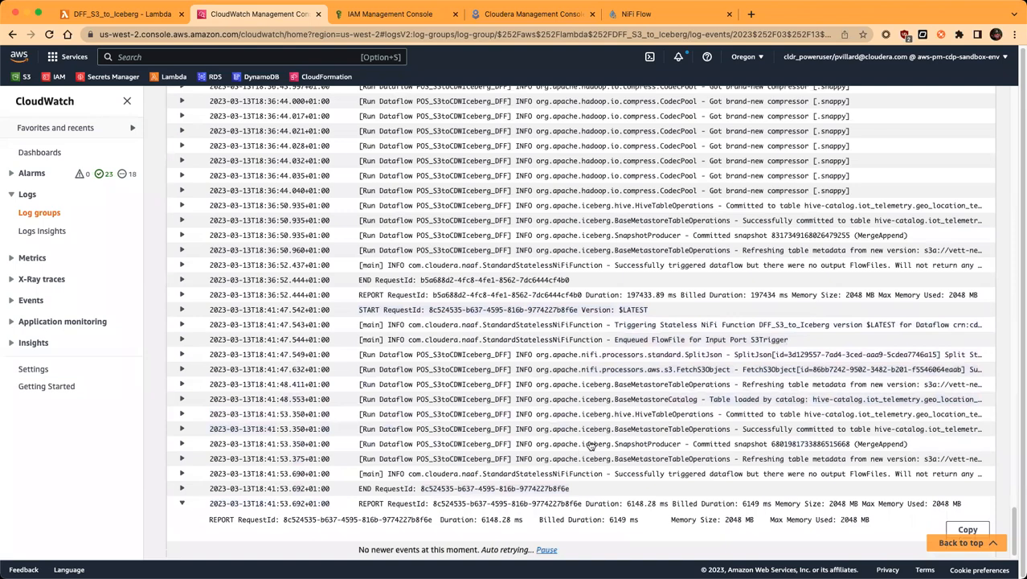
pyautogui.scroll(-5, 599, 426)
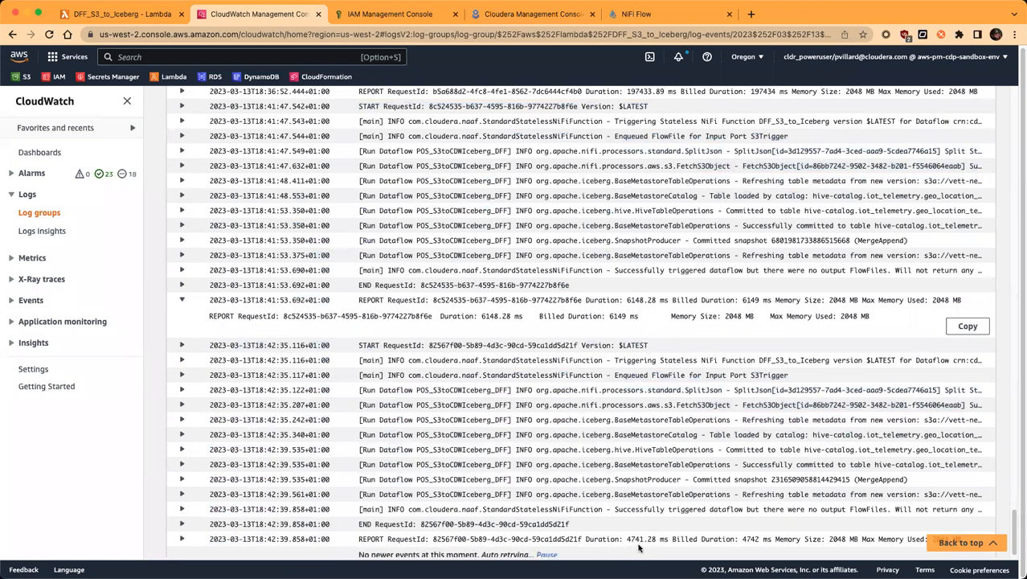
pyautogui.scroll(-1, 697, 464)
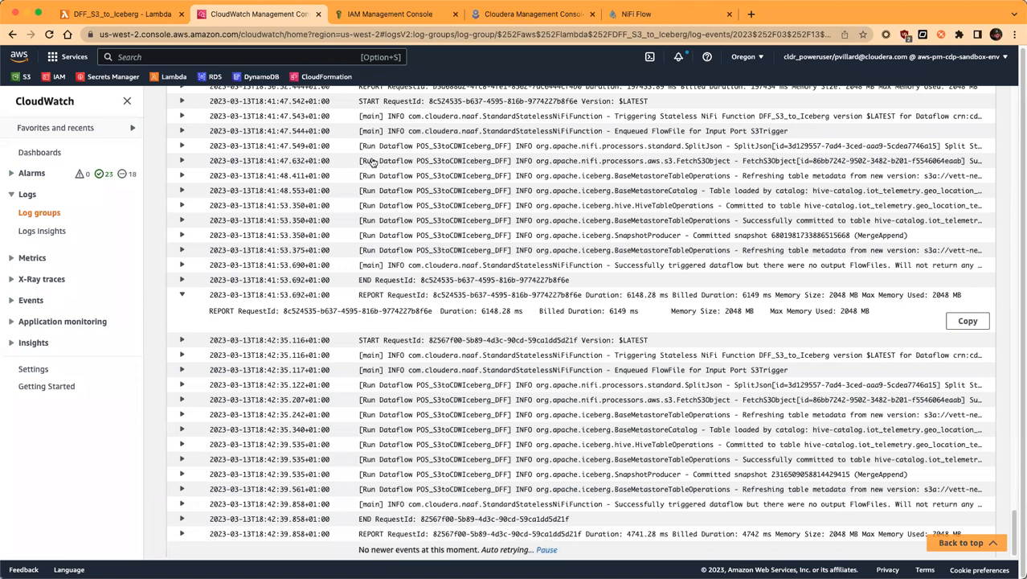
# Switch to the Cloudera Management Console and go to the Data Warehouse service.
pyautogui.click(143, 17)
pyautogui.click(539, 16)
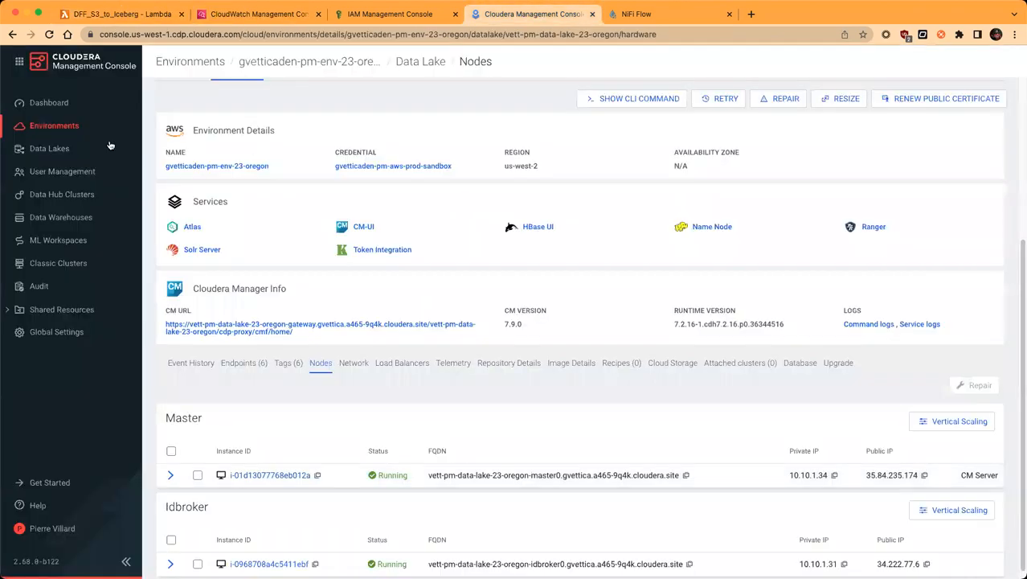
pyautogui.click(20, 63)
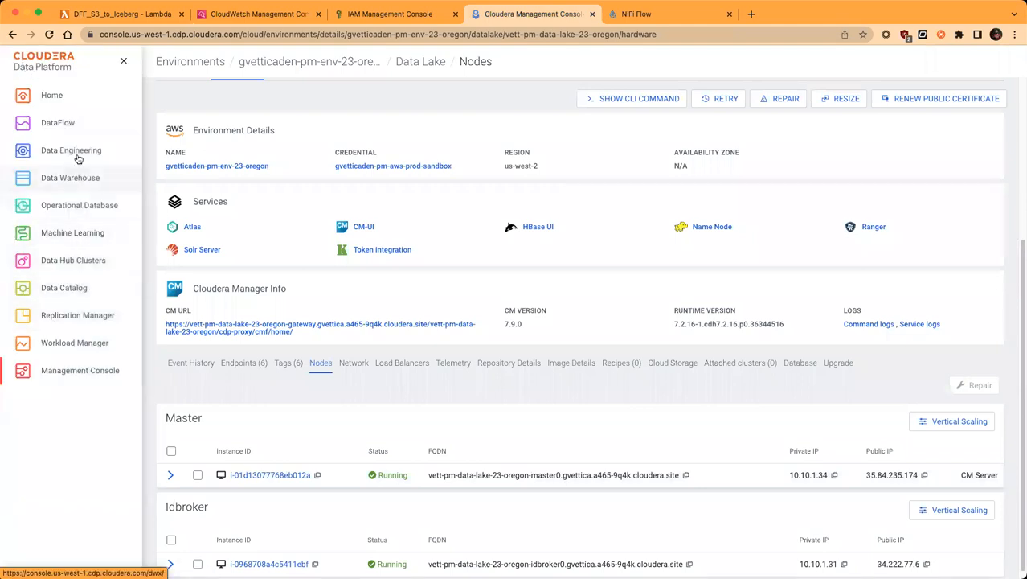
pyautogui.click(64, 180)
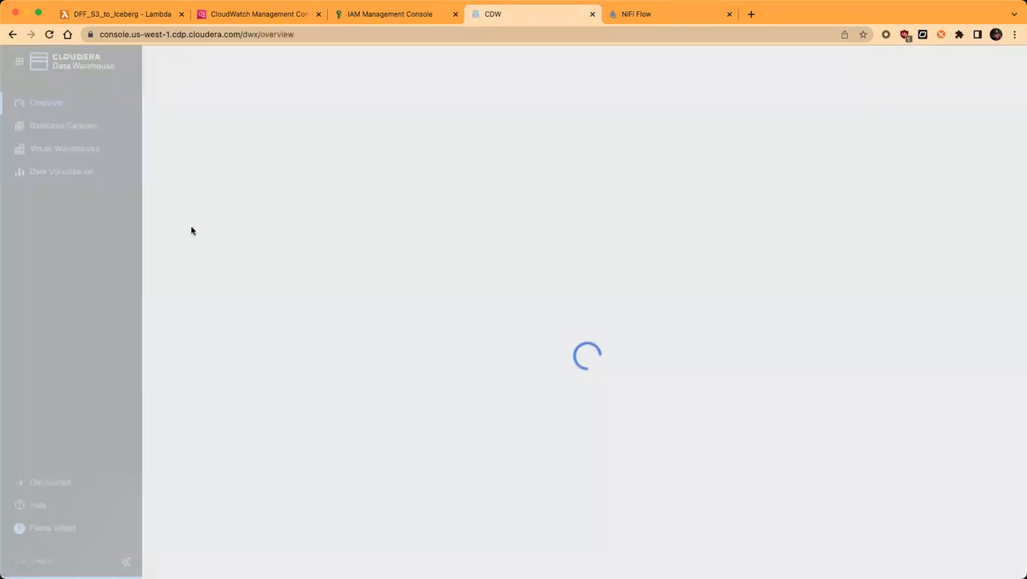
# Locate the vett-telemetry-wh virtual warehouse in the overview and open its Hue SQL editor.
pyautogui.scroll(-5, 695, 277)
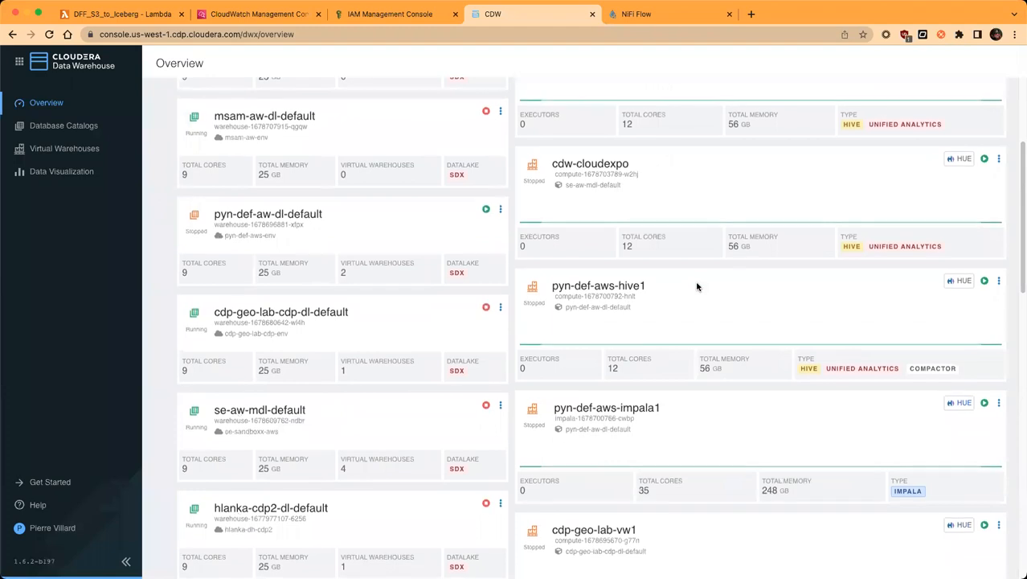
pyautogui.scroll(-5, 698, 289)
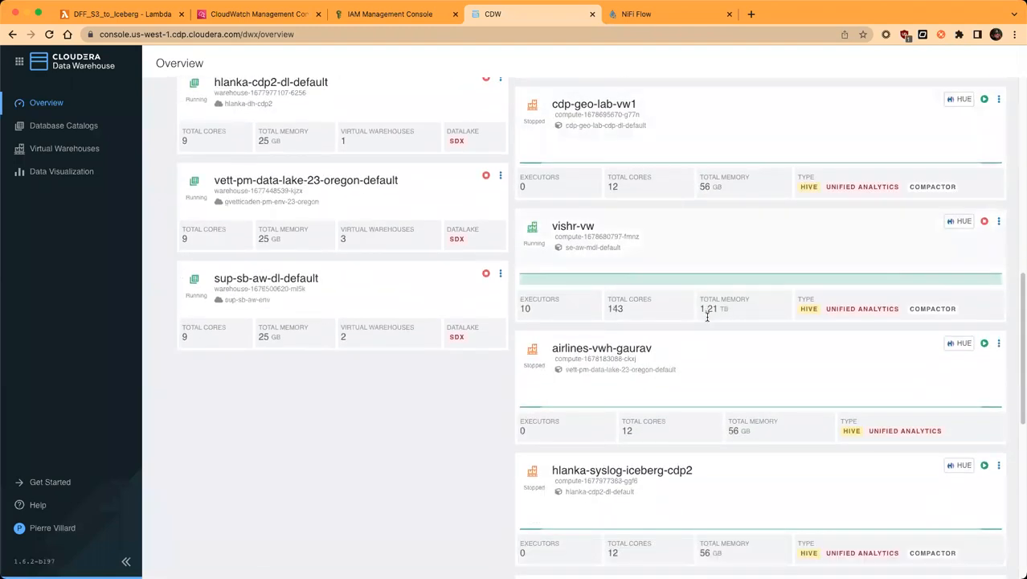
pyautogui.scroll(-3, 708, 320)
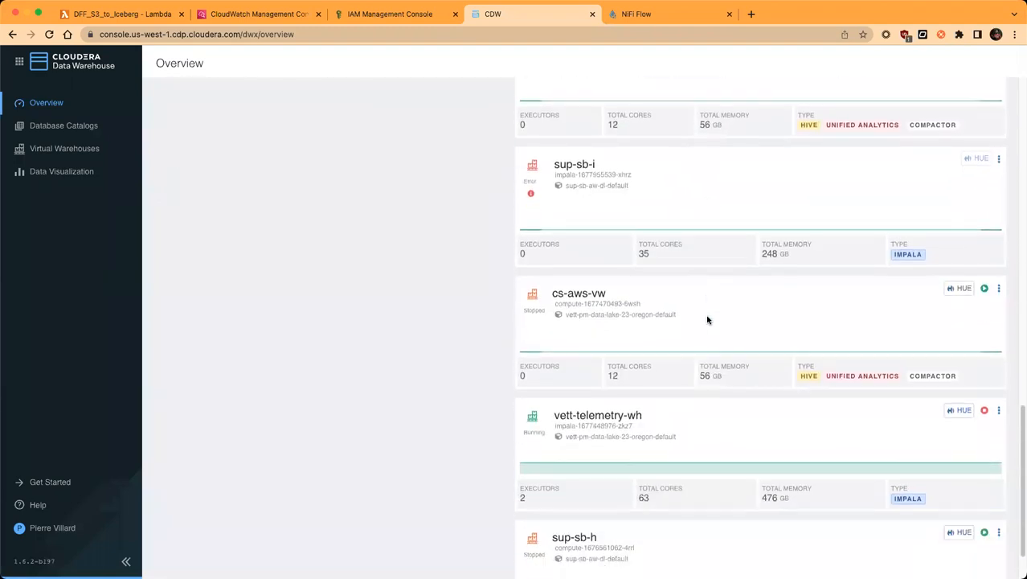
pyautogui.click(958, 395)
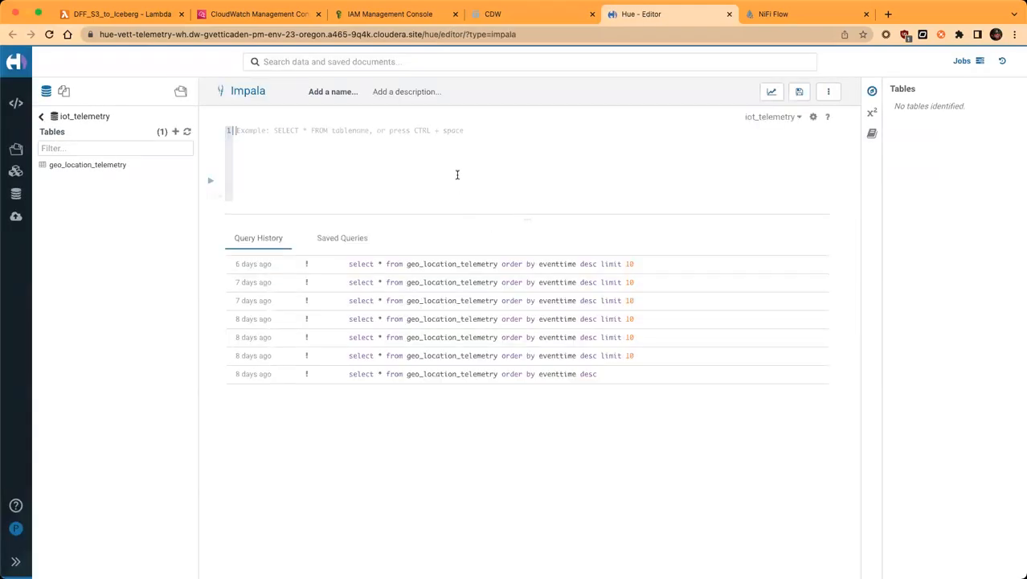
# Write the Impala query "select count(*) from geo_location_telemetry;" and run it twice.
pyautogui.write('elect')
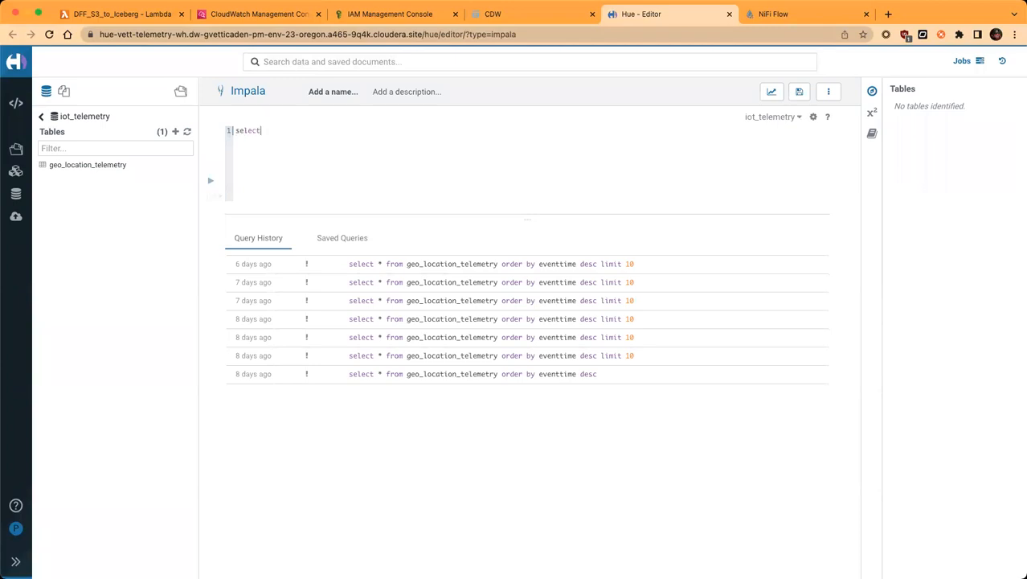
pyautogui.write(' co')
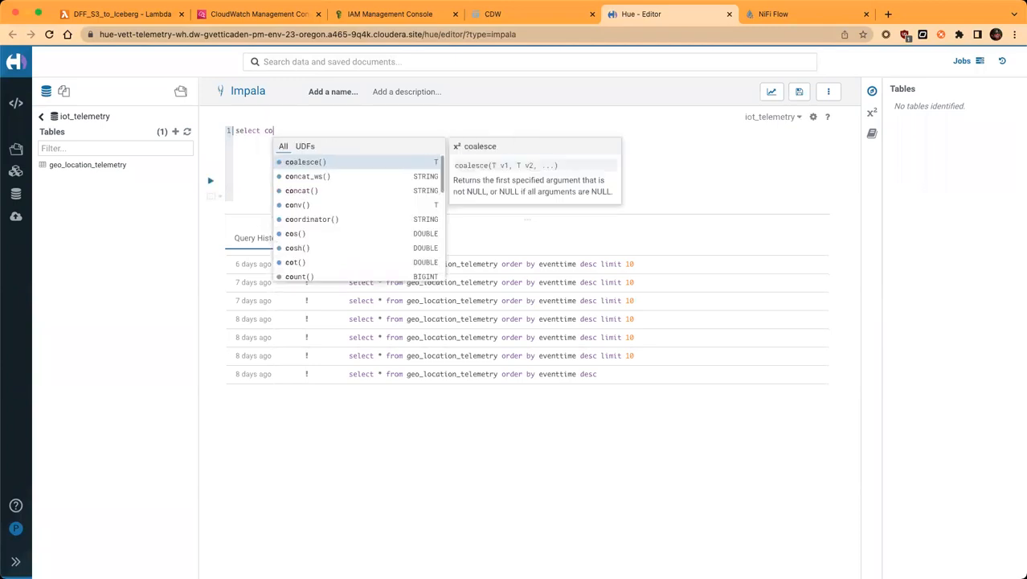
pyautogui.write('unt(*) from')
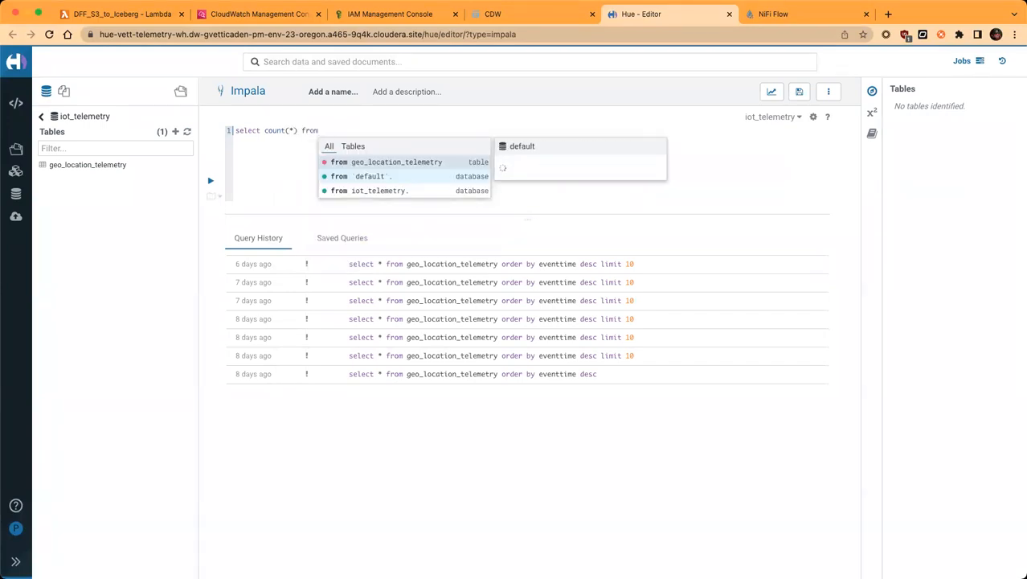
pyautogui.press('Return')
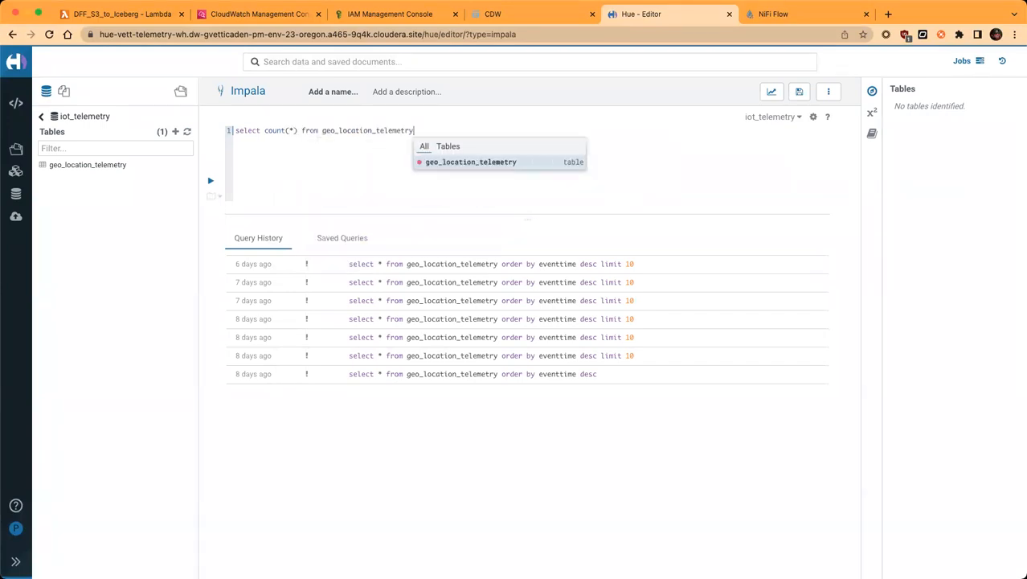
pyautogui.write(';')
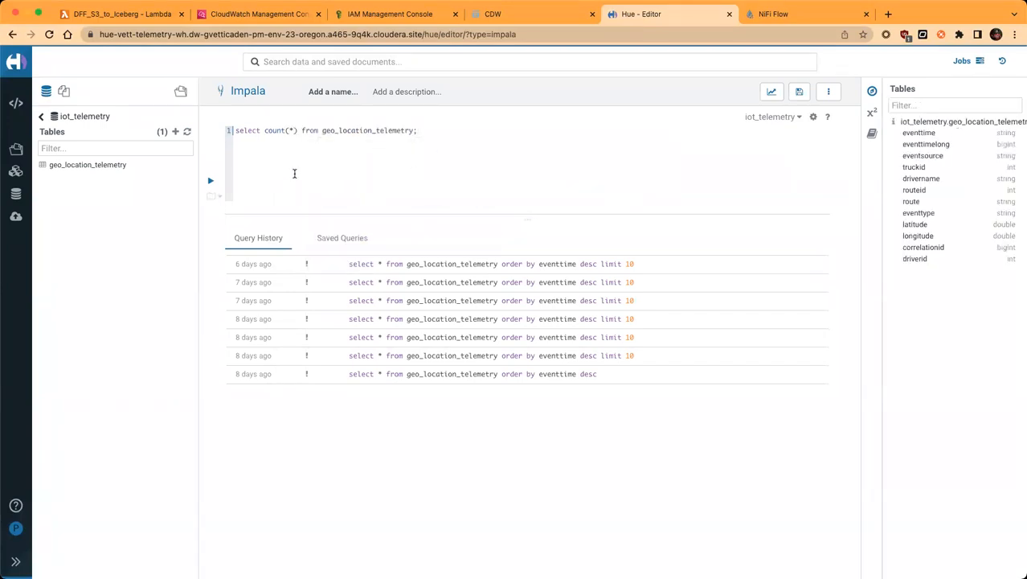
pyautogui.click(210, 180)
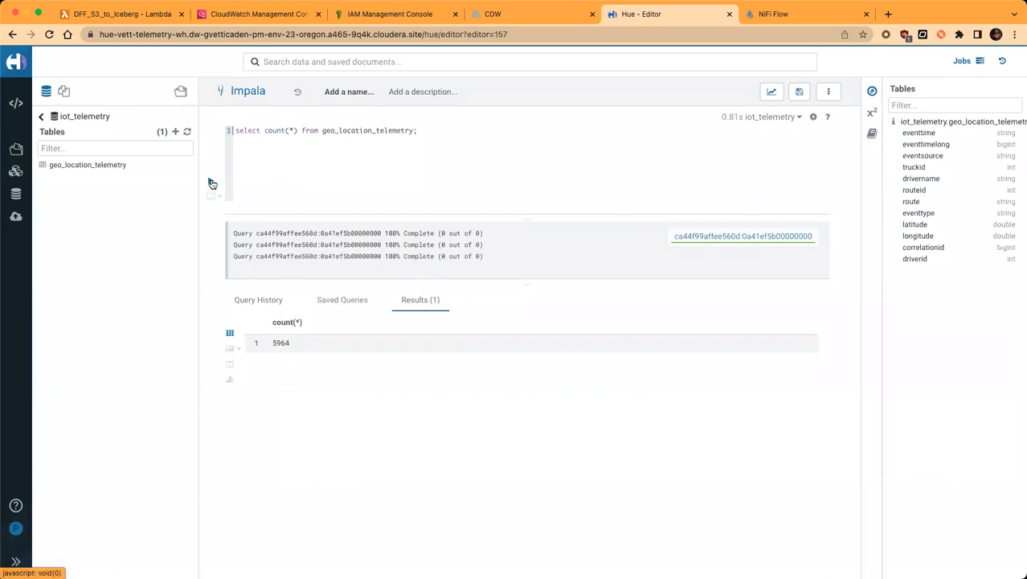
pyautogui.click(211, 183)
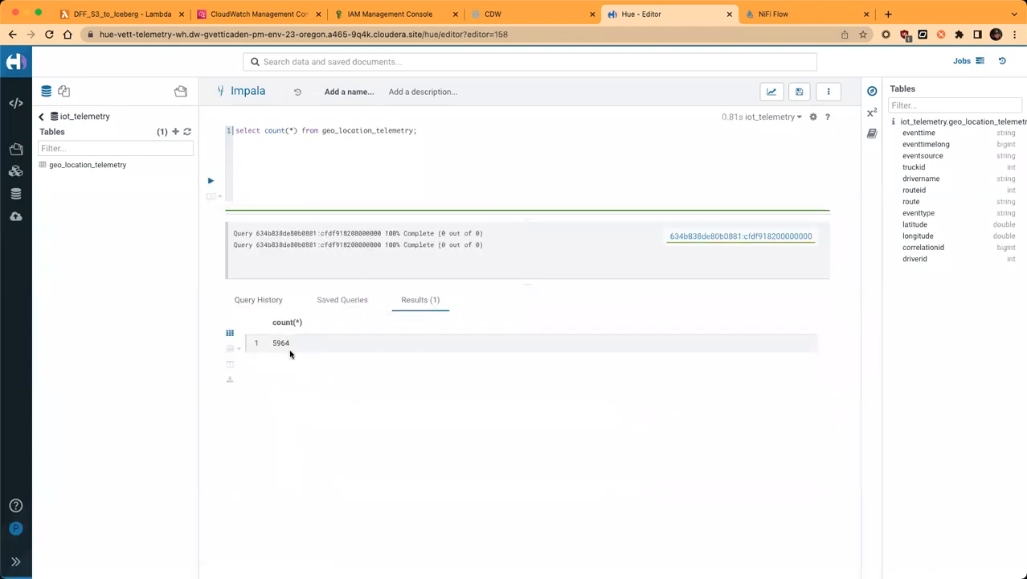
# Run the DFF_S3_to_Iceberg Lambda test again and rerun the geo_location_telemetry count query in Hue.
pyautogui.click(154, 23)
pyautogui.click(930, 449)
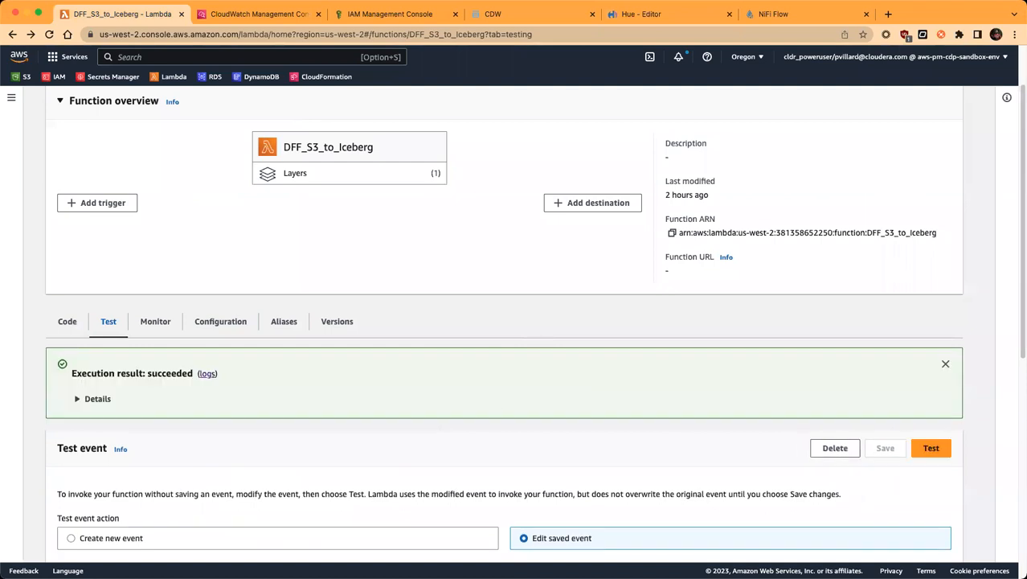
pyautogui.click(567, 16)
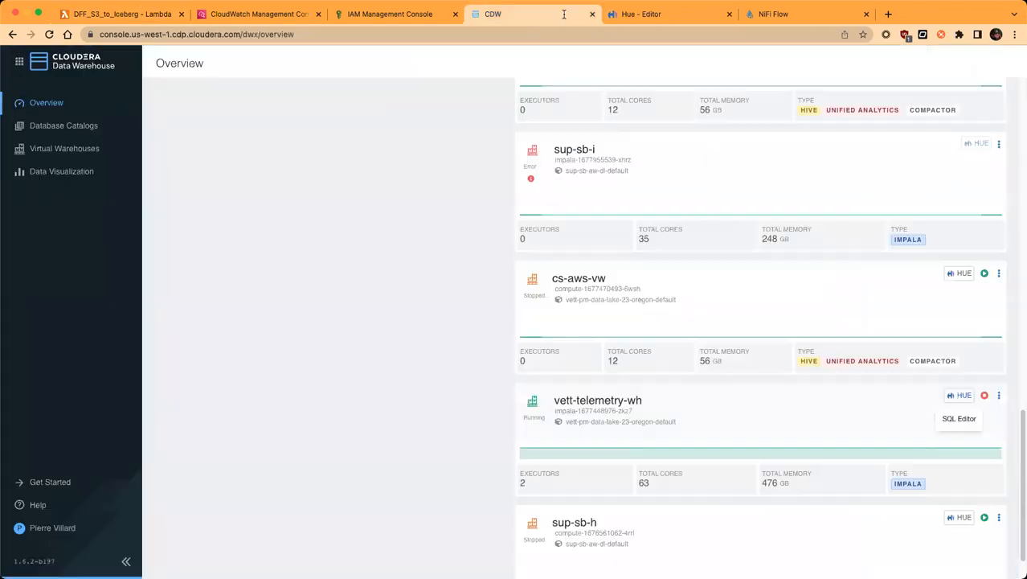
pyautogui.click(693, 15)
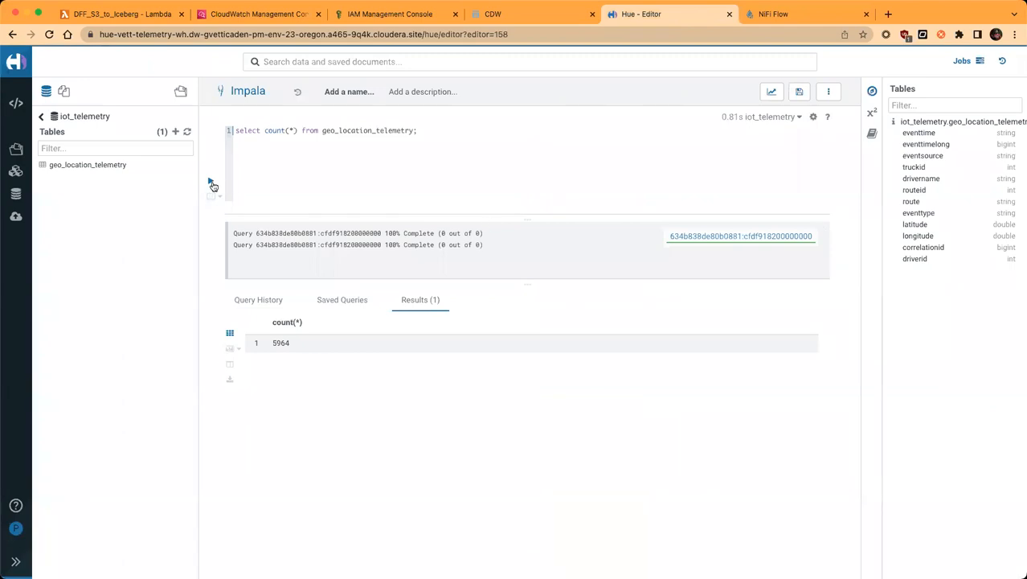
pyautogui.click(211, 183)
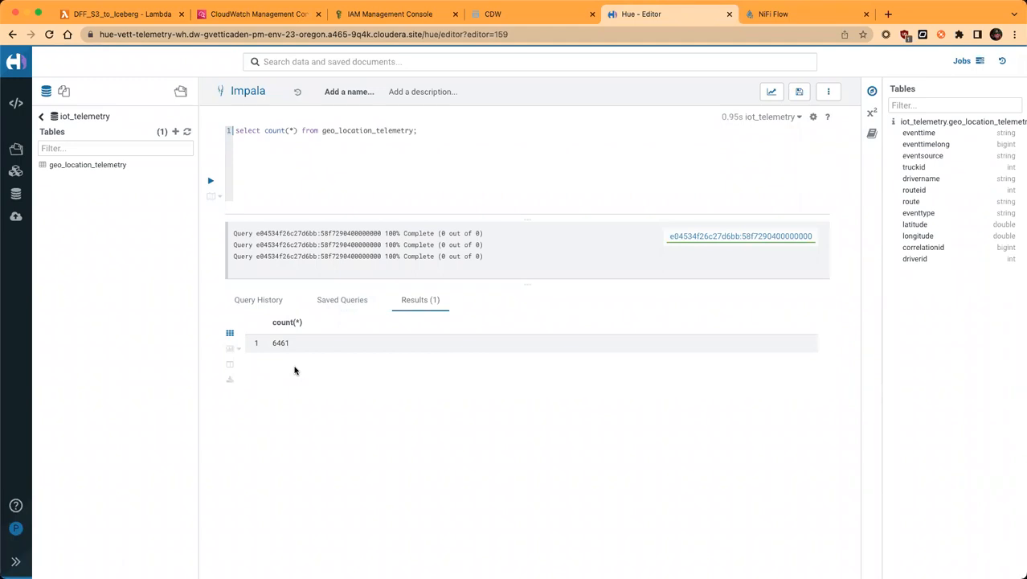
# Switch back to the DFF_S3_to_Iceberg Lambda function and publish a new version of it.
pyautogui.click(127, 10)
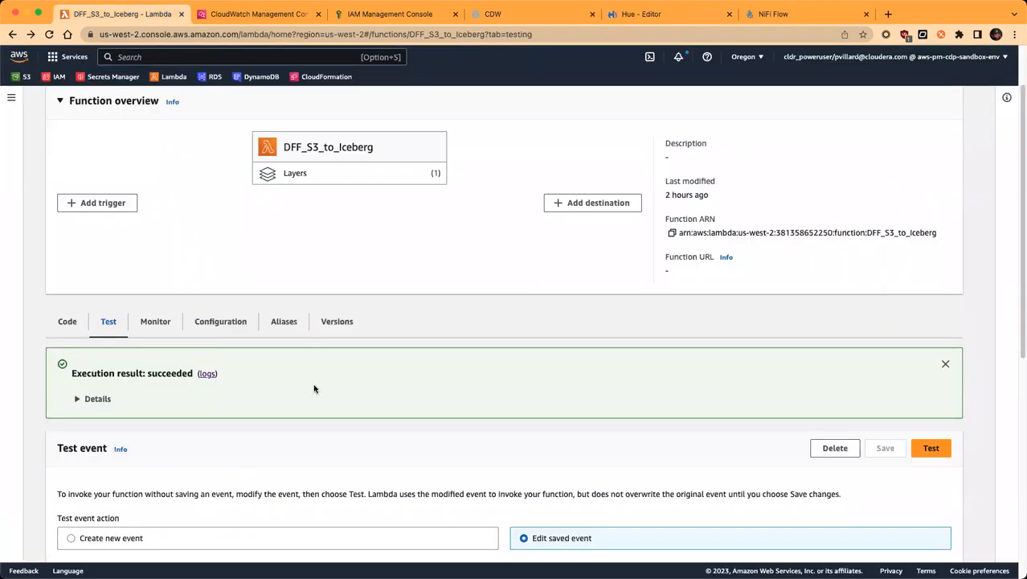
pyautogui.scroll(2, 333, 360)
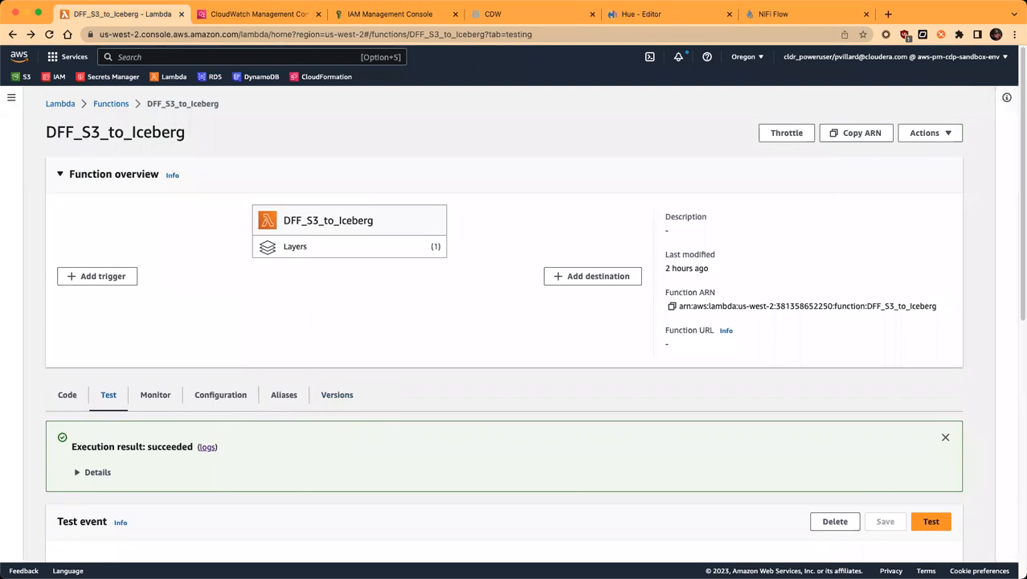
pyautogui.click(935, 139)
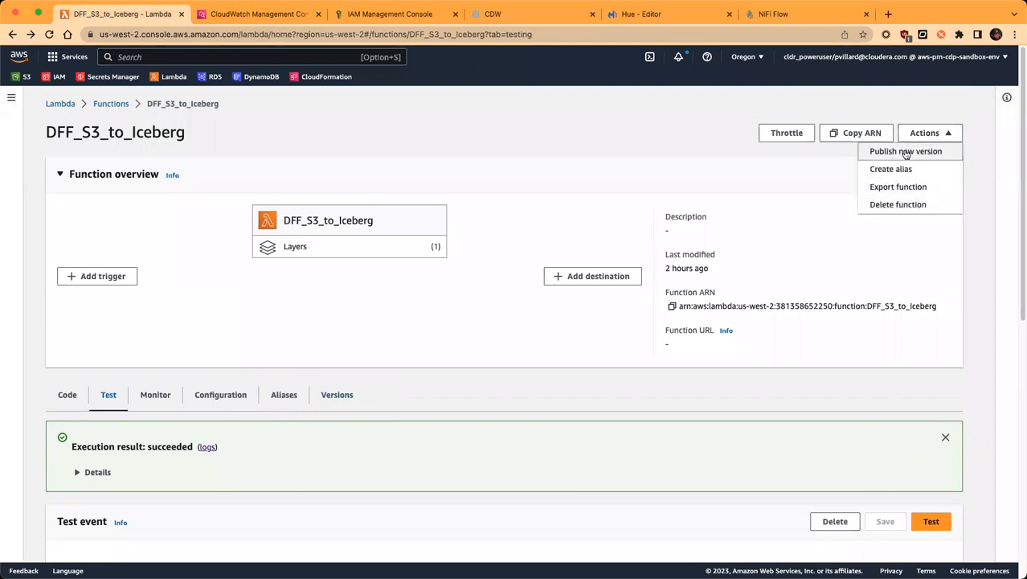
pyautogui.click(906, 152)
pyautogui.click(713, 413)
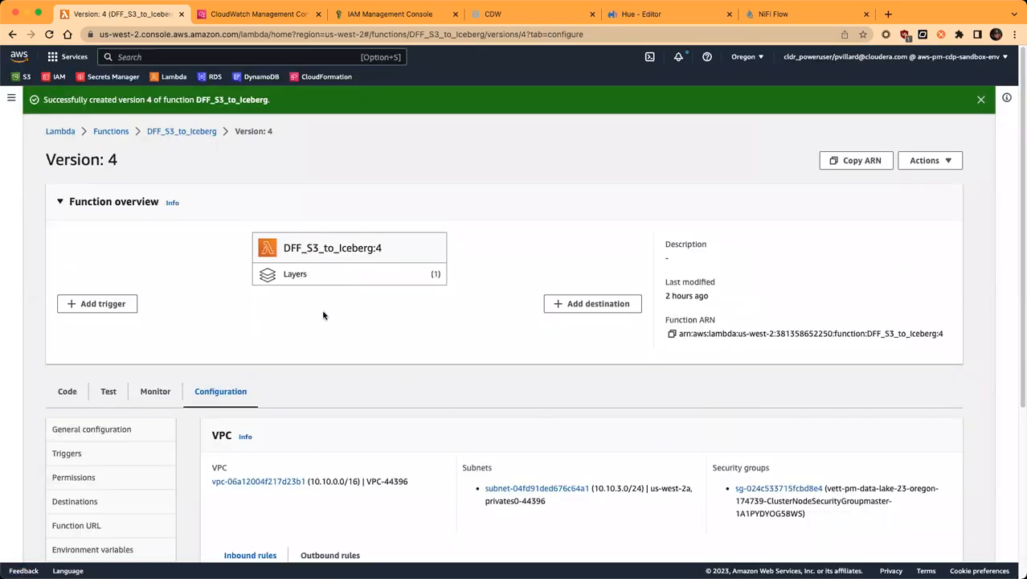
# Start adding a trigger to the newly published function version, with S3 as the source.
pyautogui.click(75, 455)
pyautogui.scroll(-5, 489, 437)
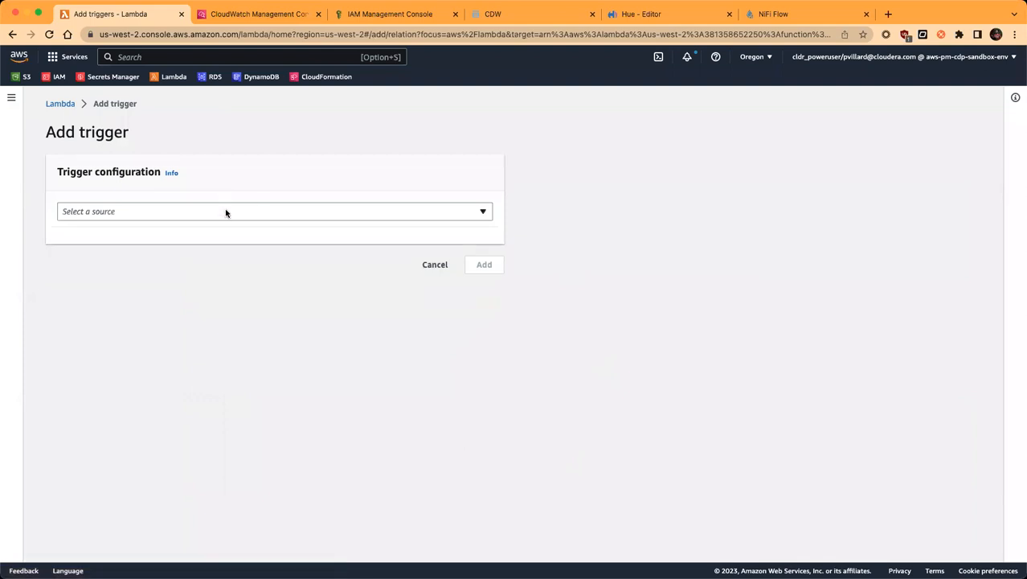
pyautogui.click(225, 211)
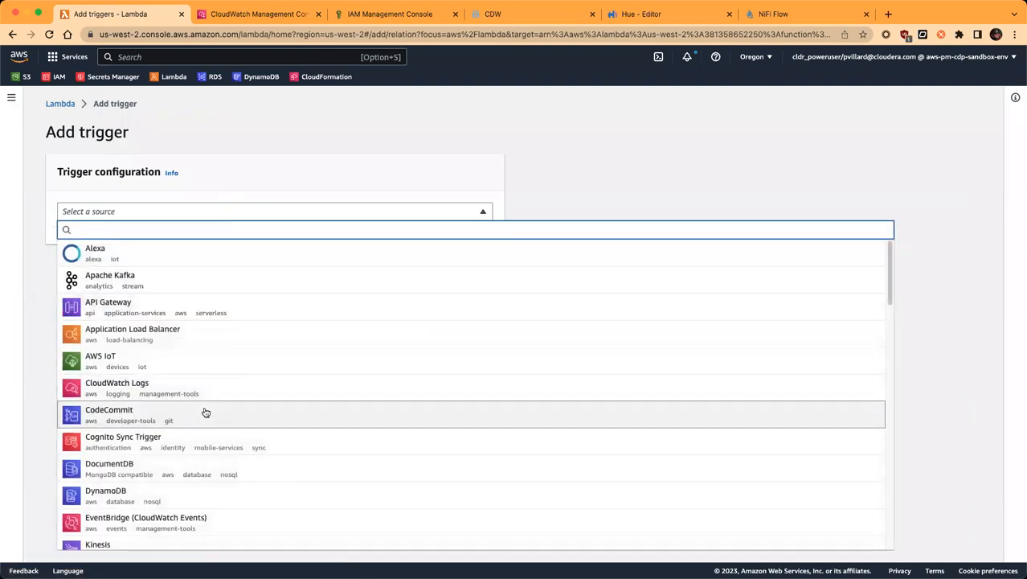
pyautogui.write('s')
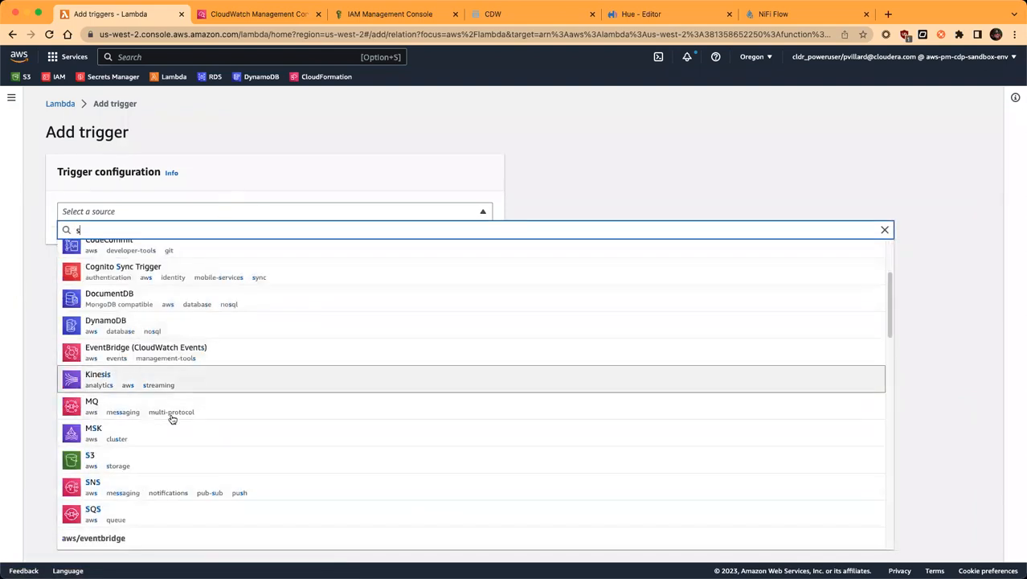
pyautogui.click(166, 455)
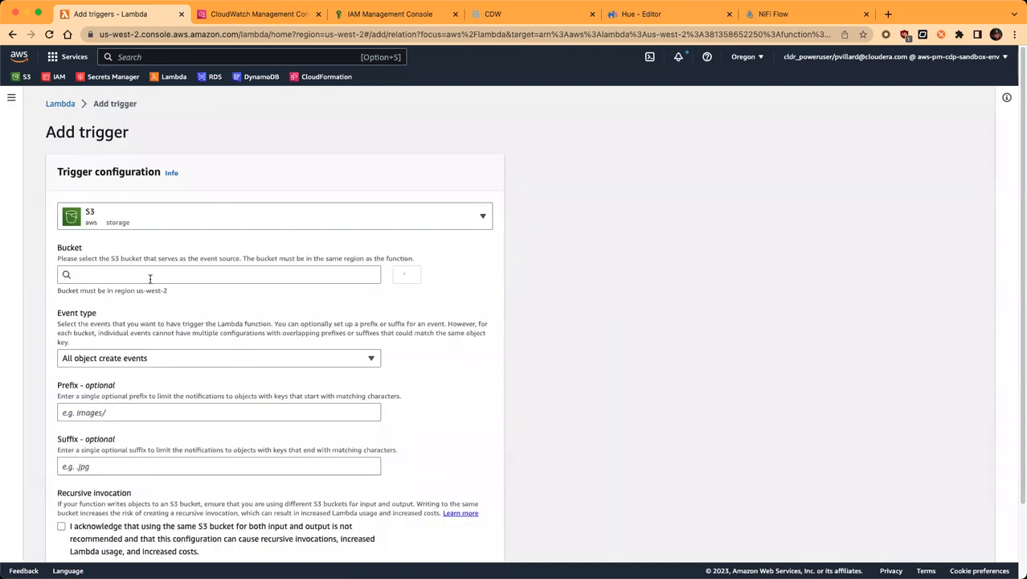
# Choose the vett-dff-iceberg bucket for the S3 trigger and acknowledge the recursive invocation risk.
pyautogui.click(152, 274)
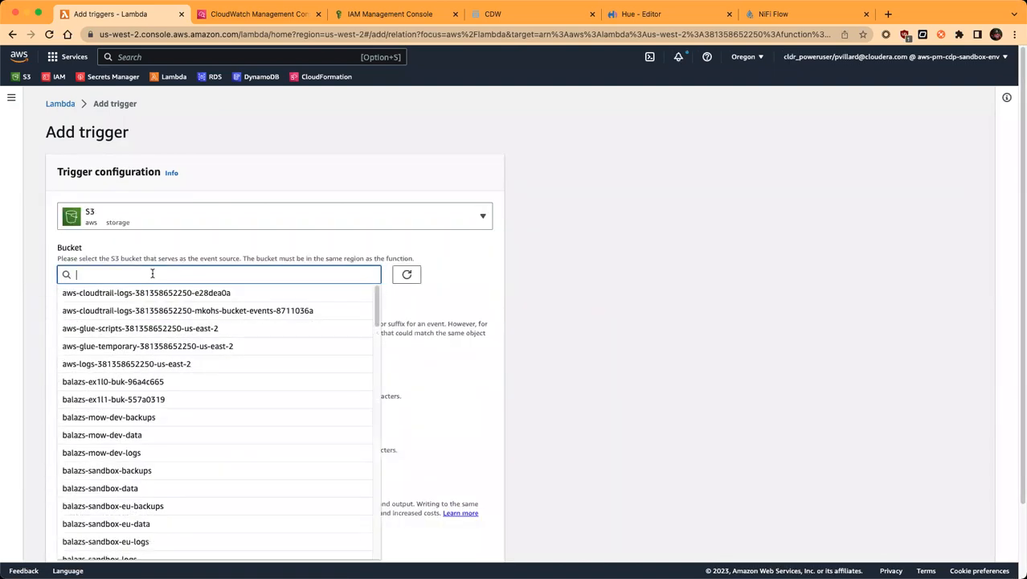
pyautogui.write('iceb')
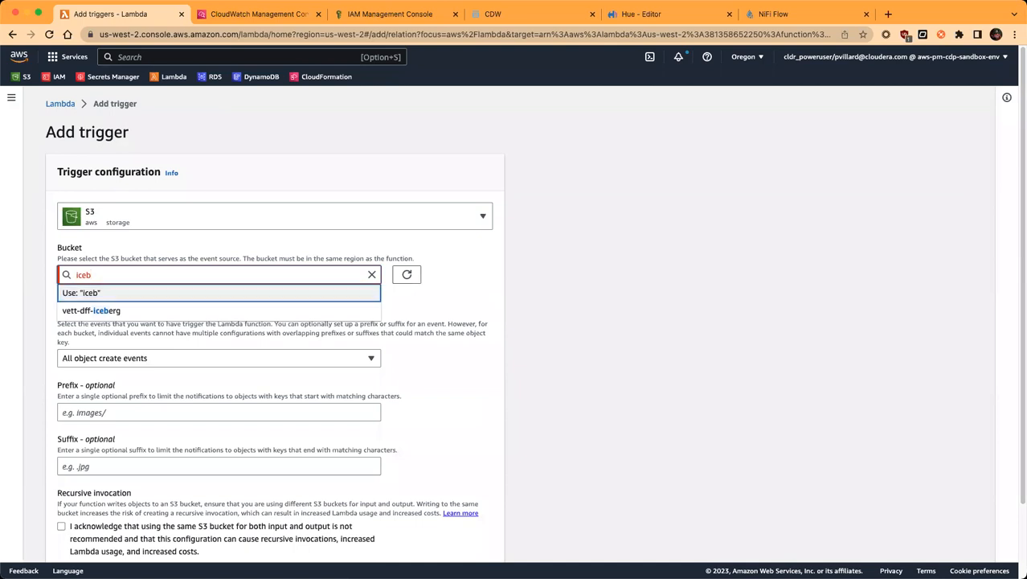
pyautogui.click(127, 273)
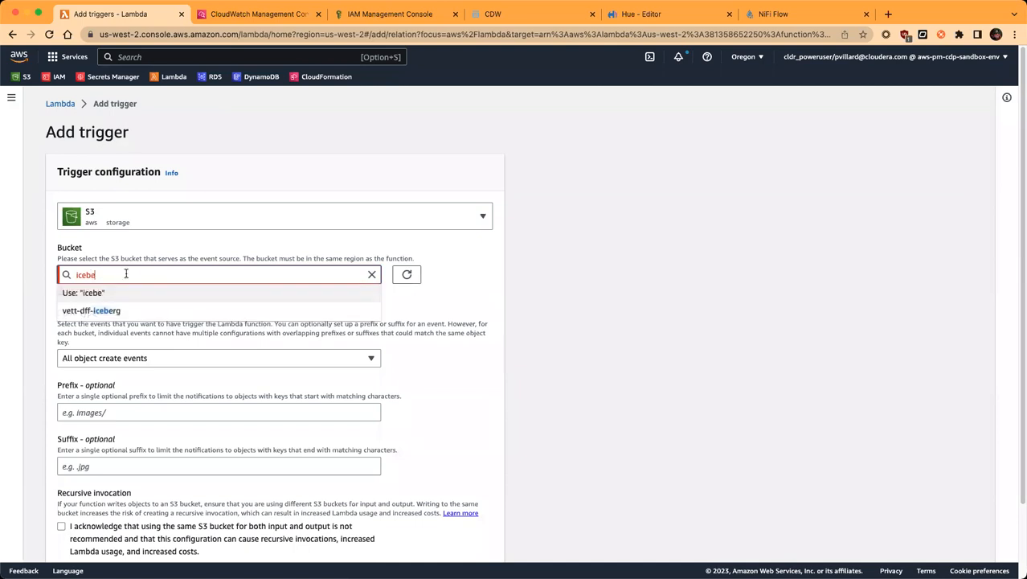
pyautogui.click(132, 307)
pyautogui.click(349, 302)
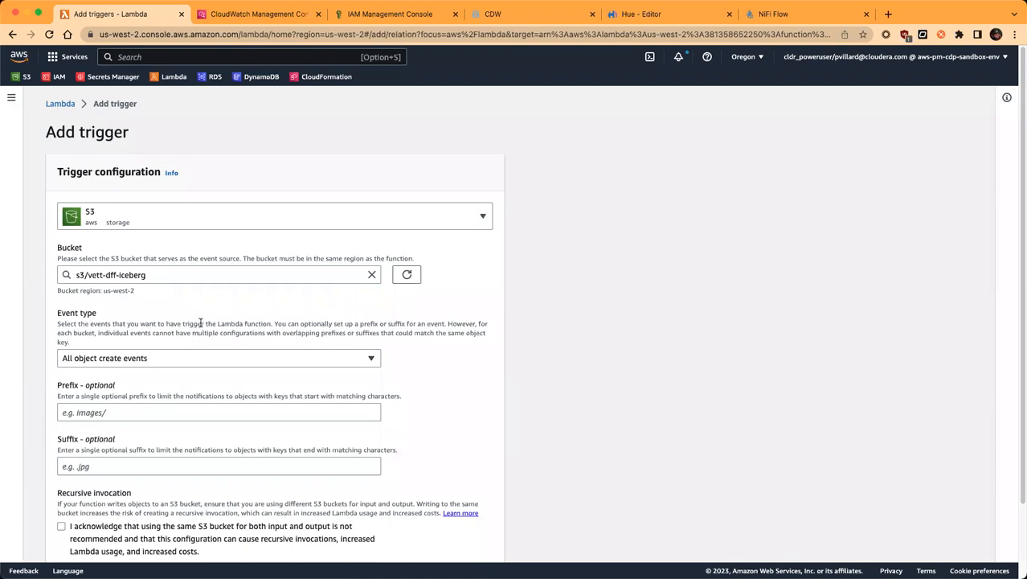
pyautogui.scroll(-2, 201, 320)
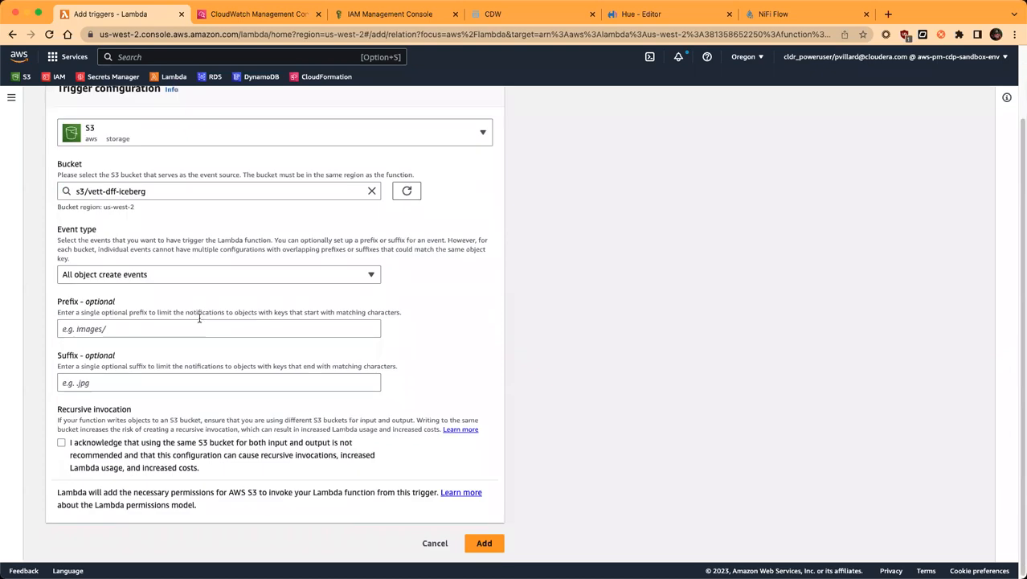
pyautogui.click(132, 456)
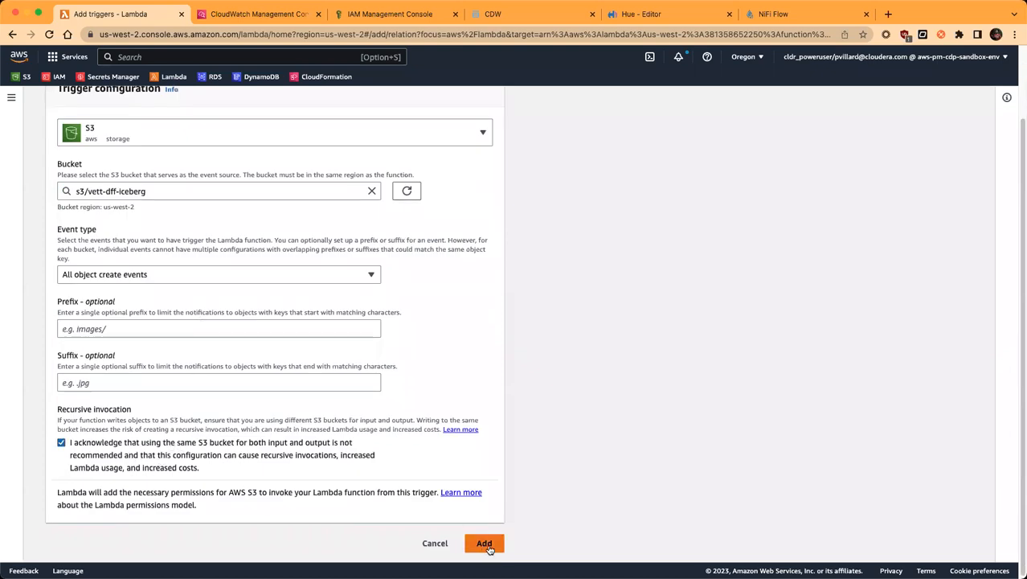
# Leave the trigger form without adding it and open DFF_S3_to_Iceberg from the Lambda functions list.
pyautogui.scroll(2, 466, 406)
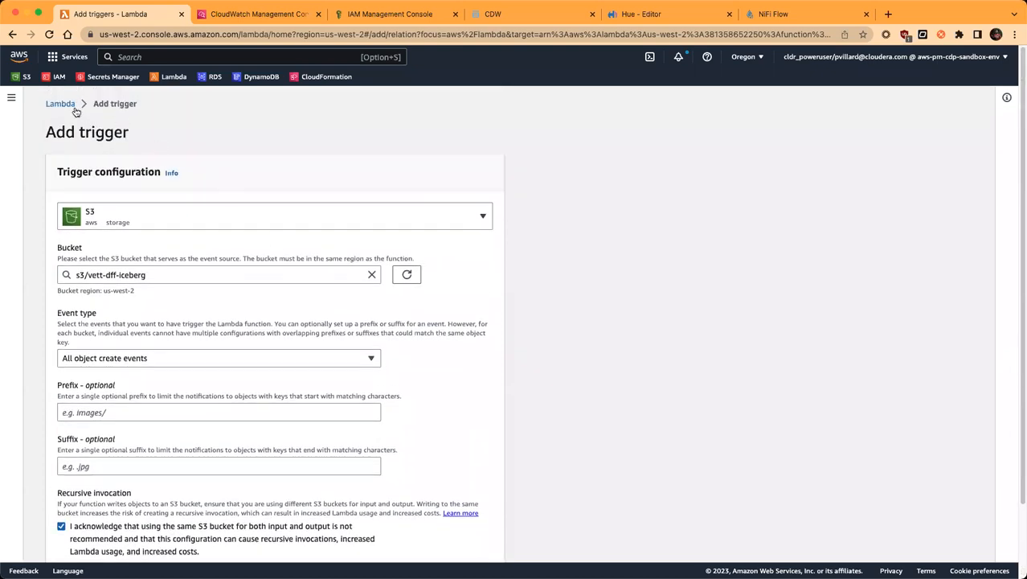
pyautogui.click(68, 102)
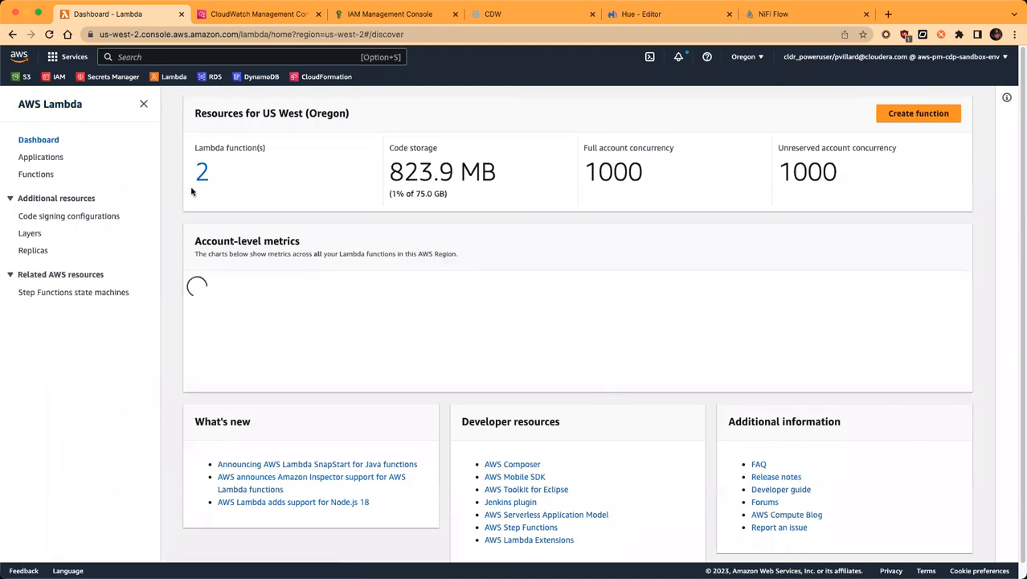
pyautogui.click(45, 175)
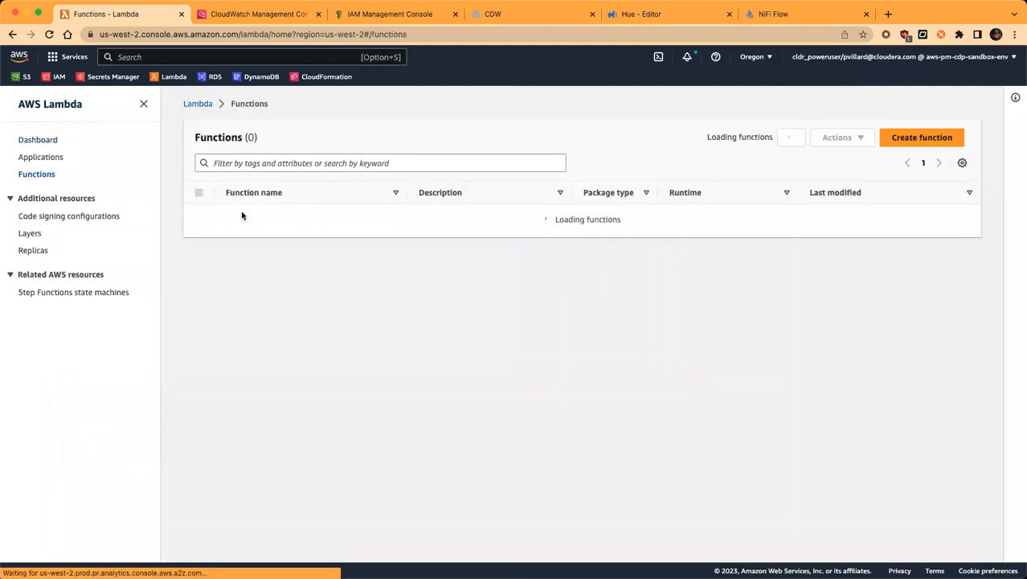
pyautogui.click(250, 238)
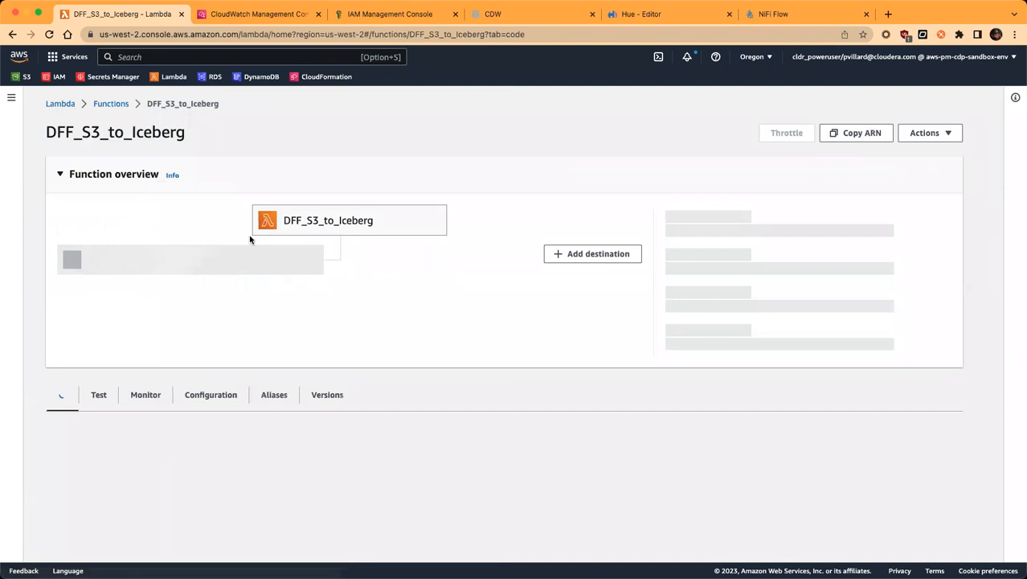